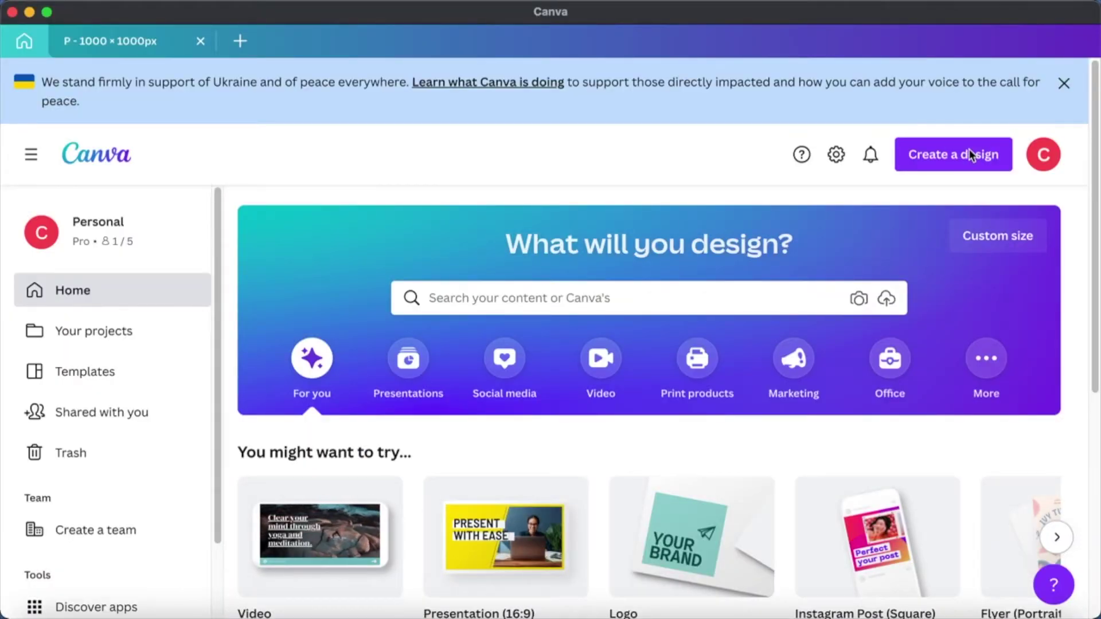
Step: Create a new blank design at the custom size of 1000 × 1000 px
left_click(969, 154)
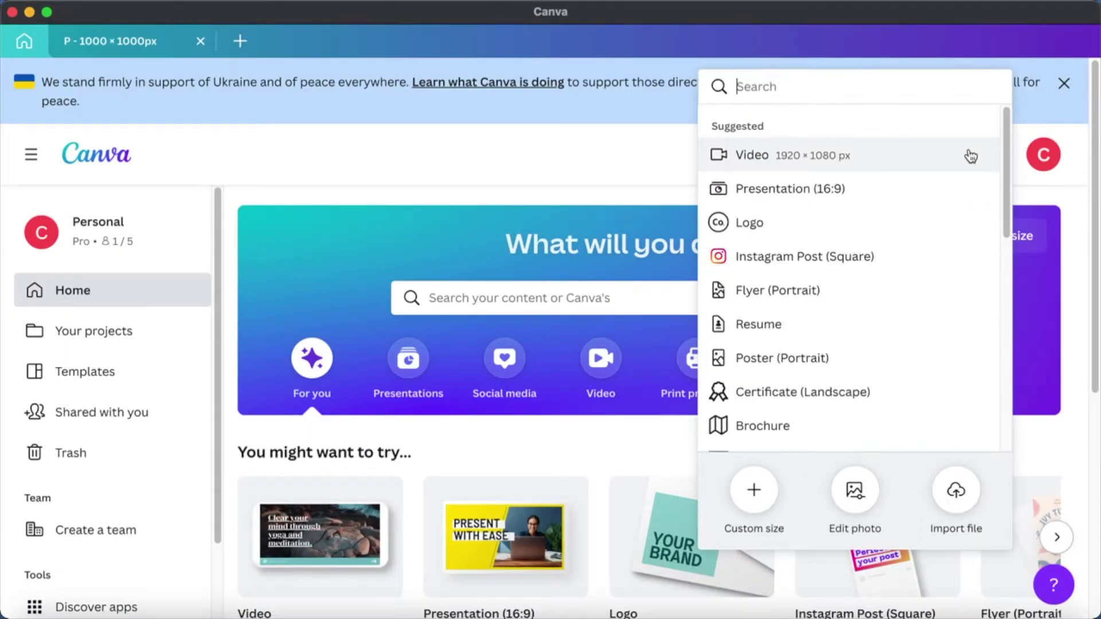
left_click(754, 489)
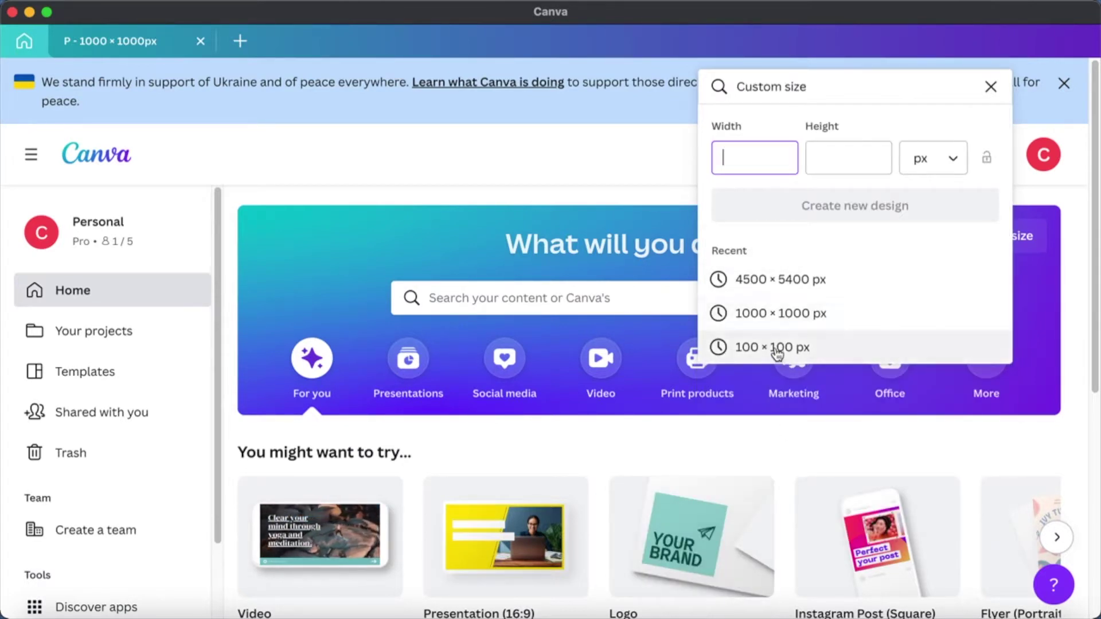
left_click(787, 315)
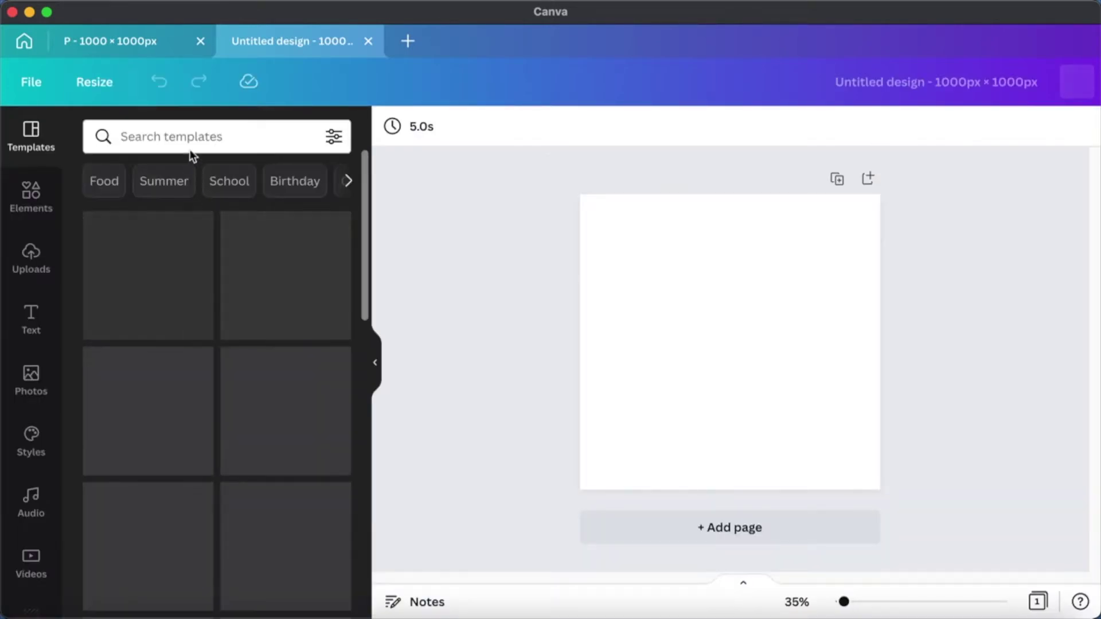
Step: Search templates for 'distressed sticker', then move to the Elements search box
left_click(182, 136)
type("dis")
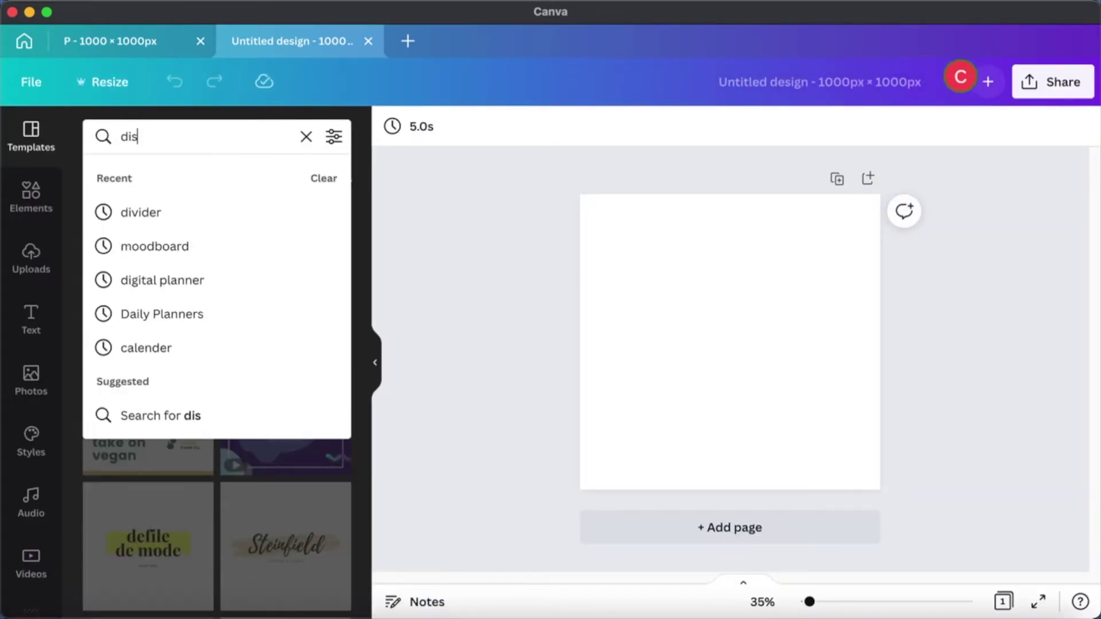
type("tressed s")
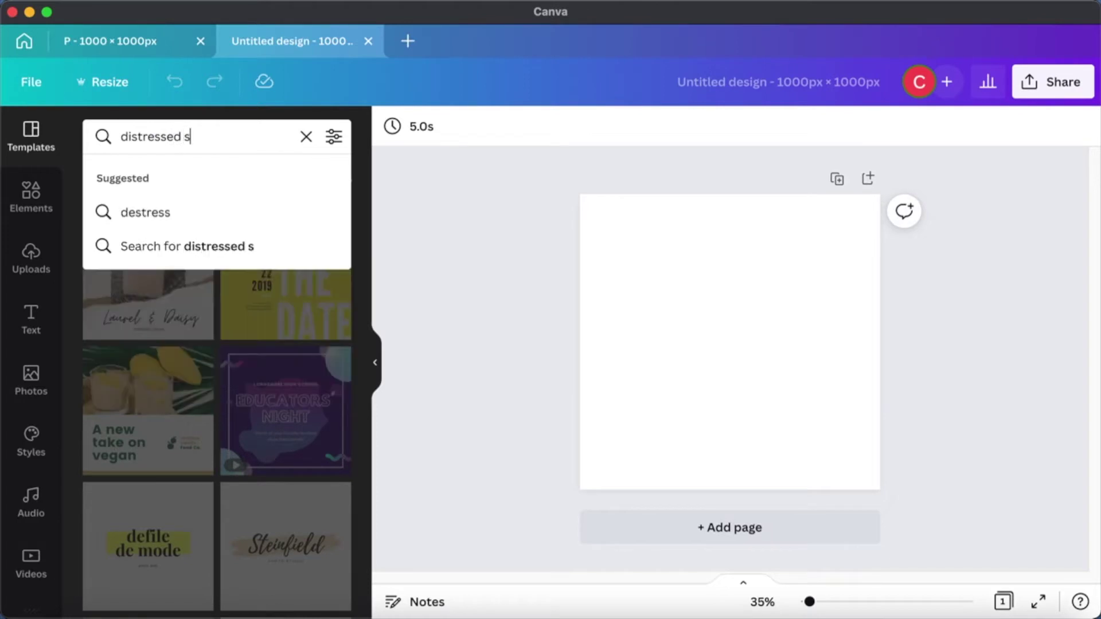
type("ticker")
key("Return")
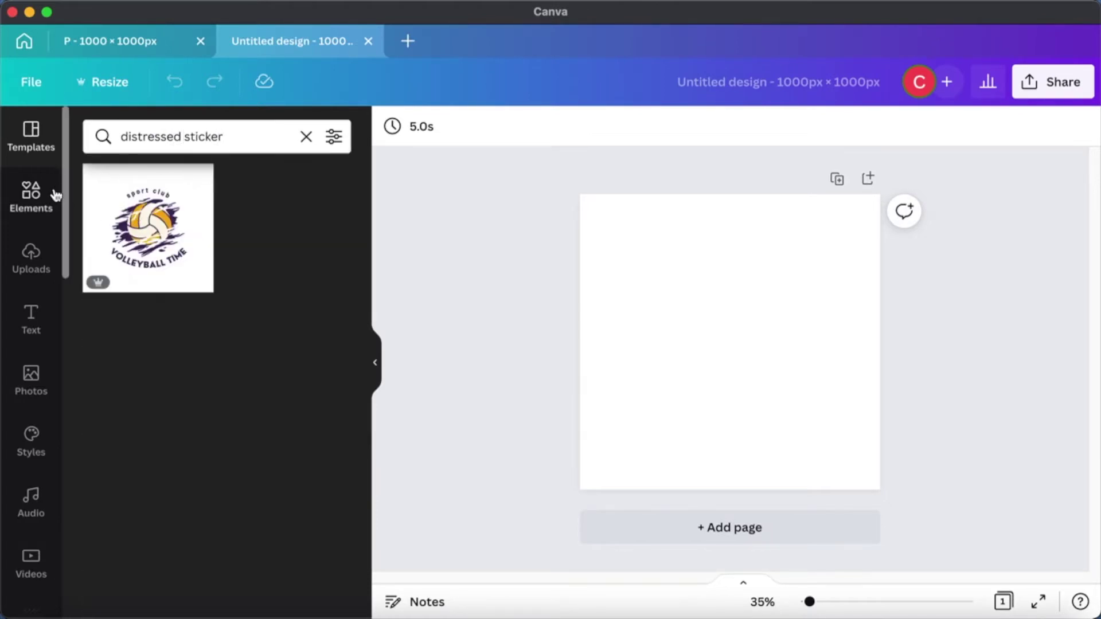
left_click(37, 210)
left_click(171, 140)
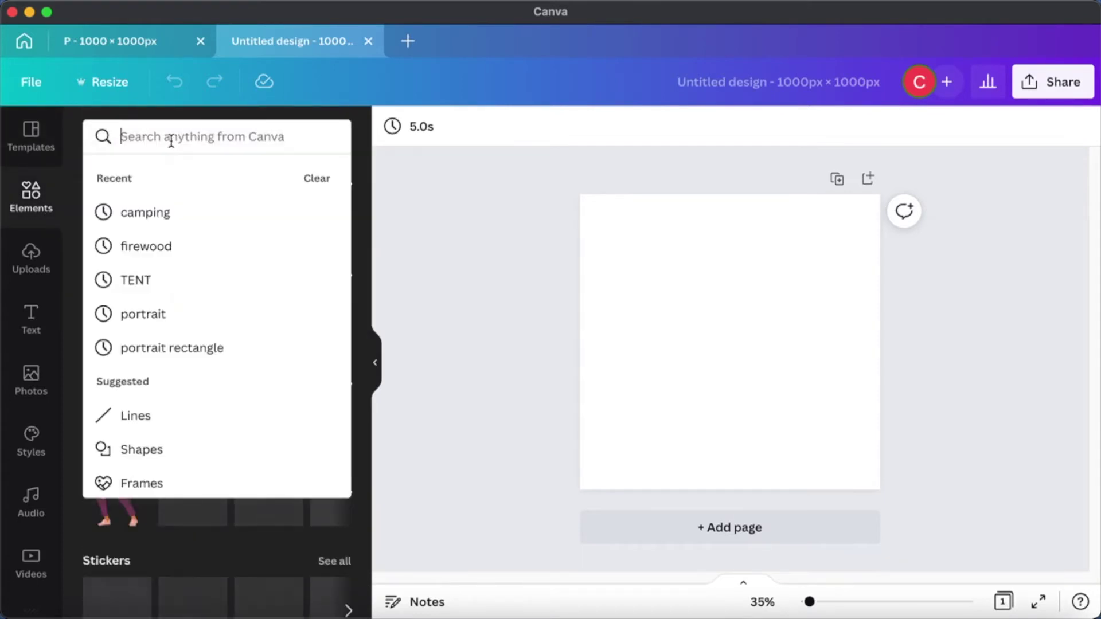
Step: Rerun the 'distressed sticker' elements search and browse far down its results
type("distre")
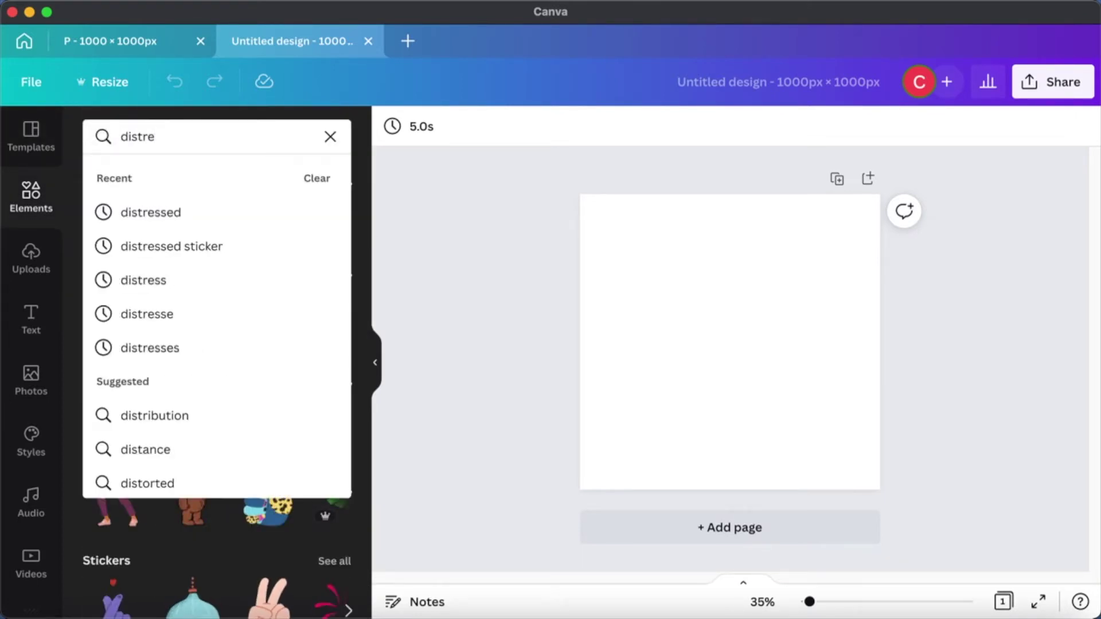
left_click(170, 253)
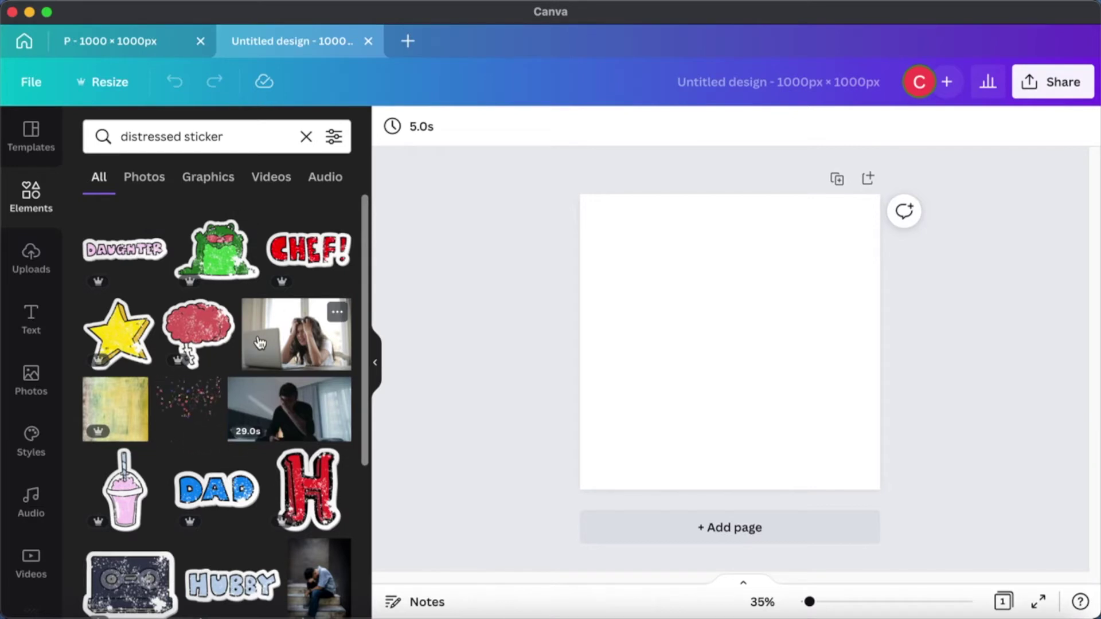
scroll(232, 470, "down", 6)
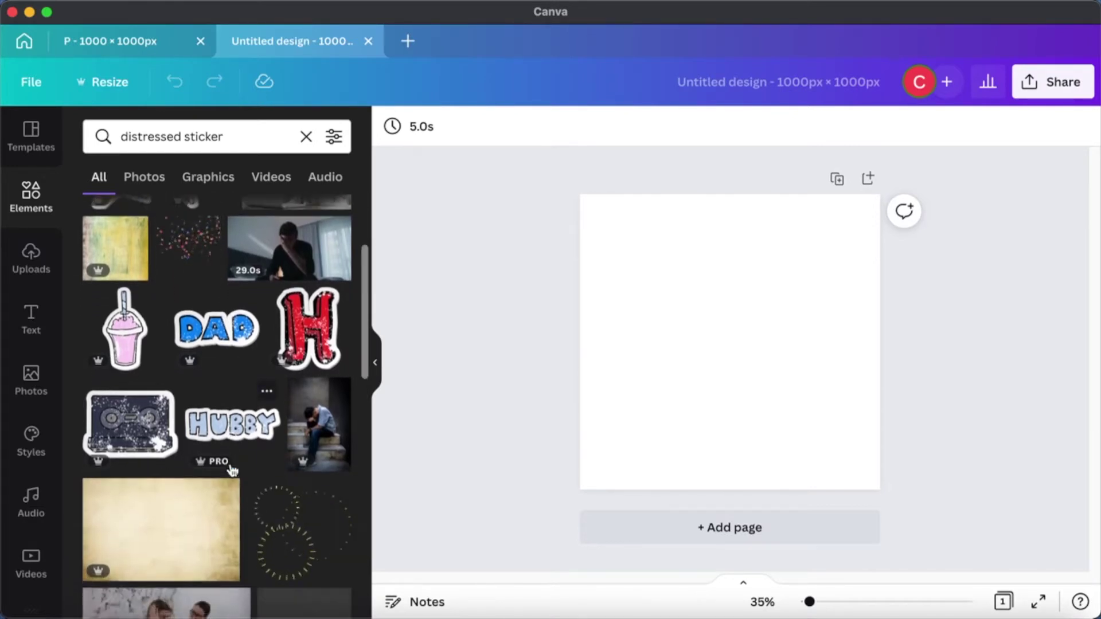
scroll(231, 467, "down", 3)
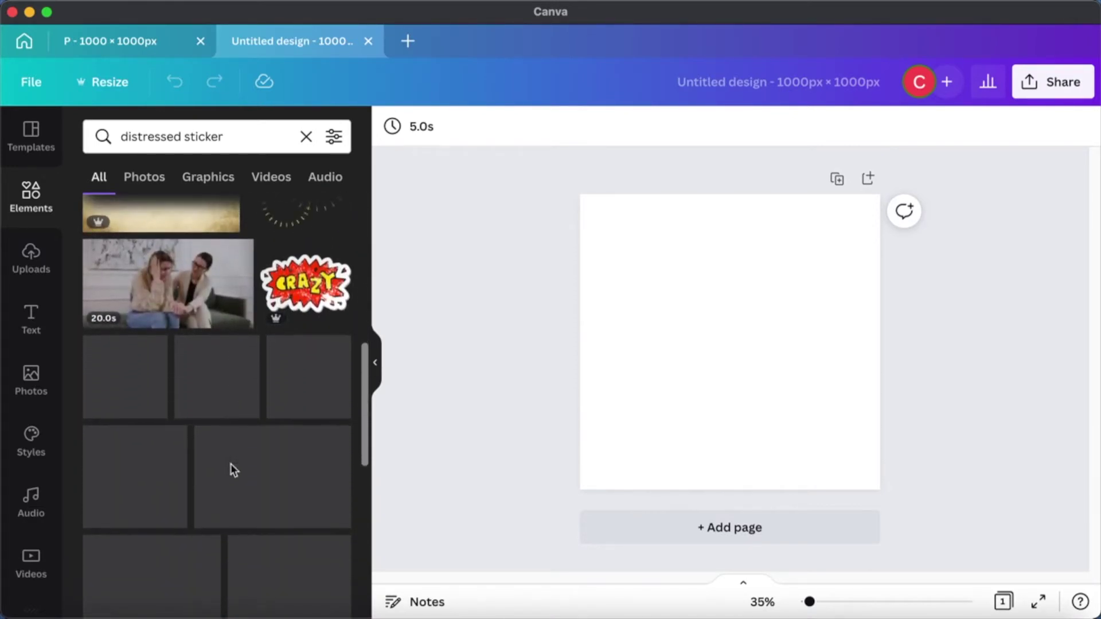
scroll(231, 467, "down", 1)
scroll(232, 470, "down", 4)
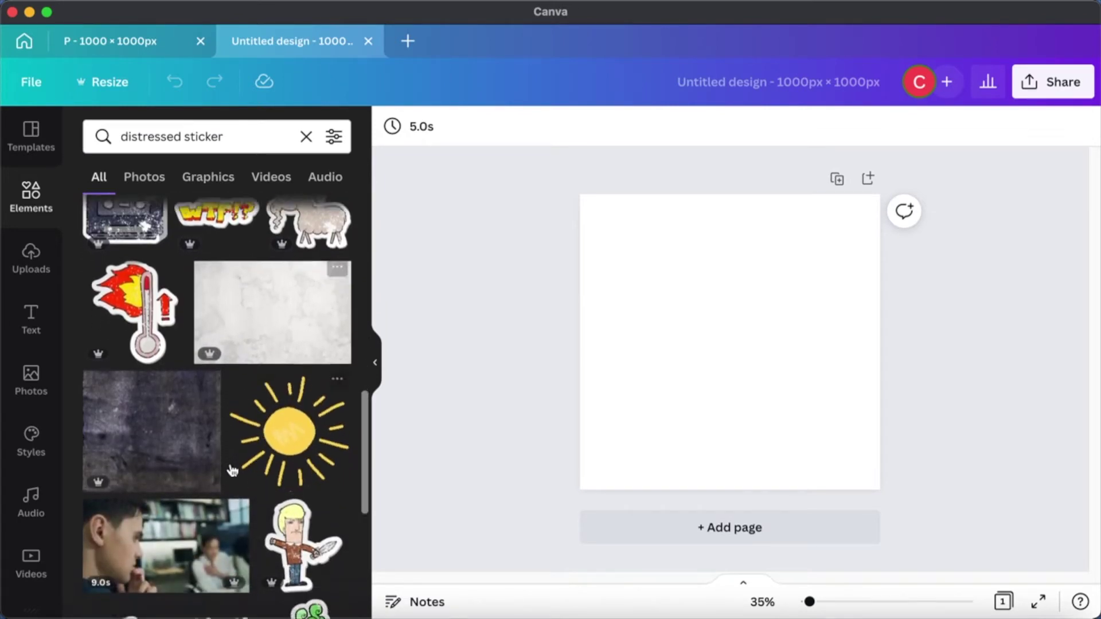
scroll(233, 470, "down", 3)
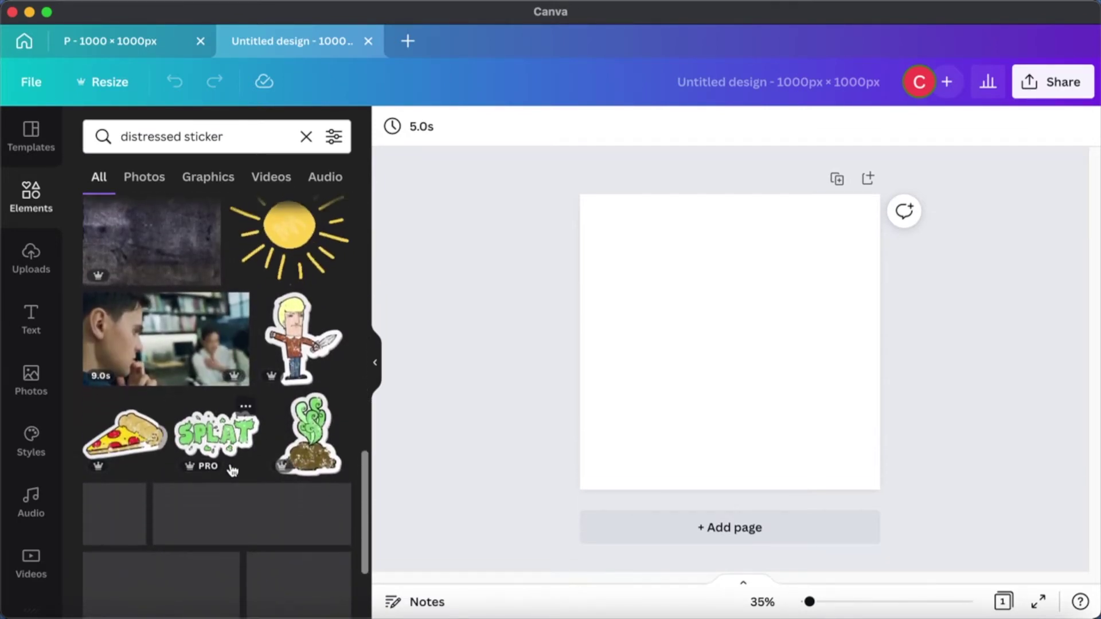
scroll(231, 466, "down", 4)
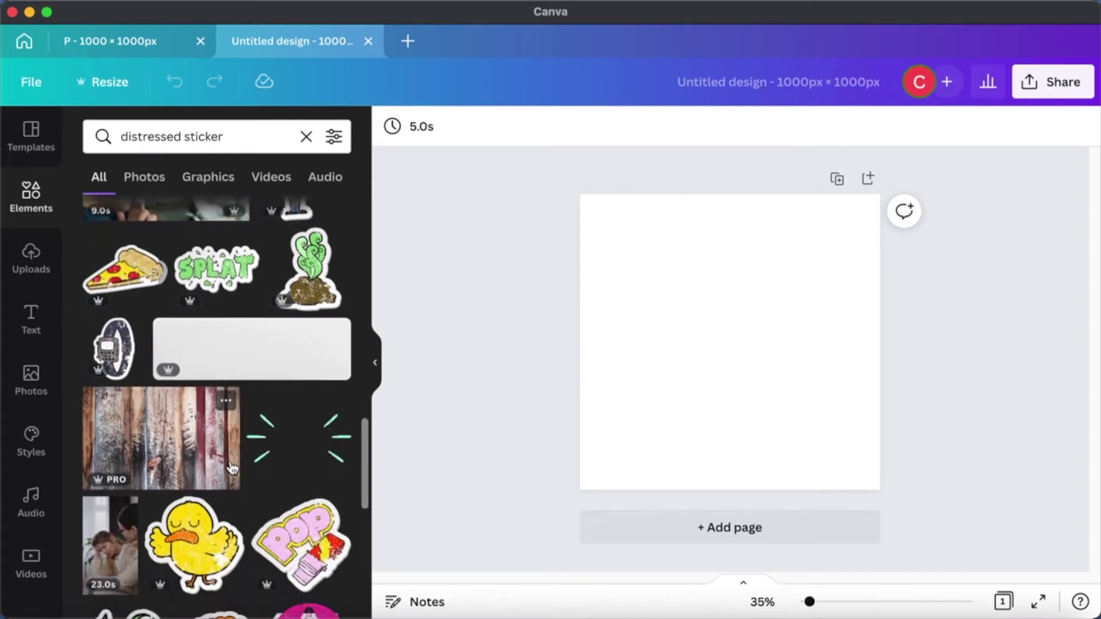
scroll(233, 469, "down", 5)
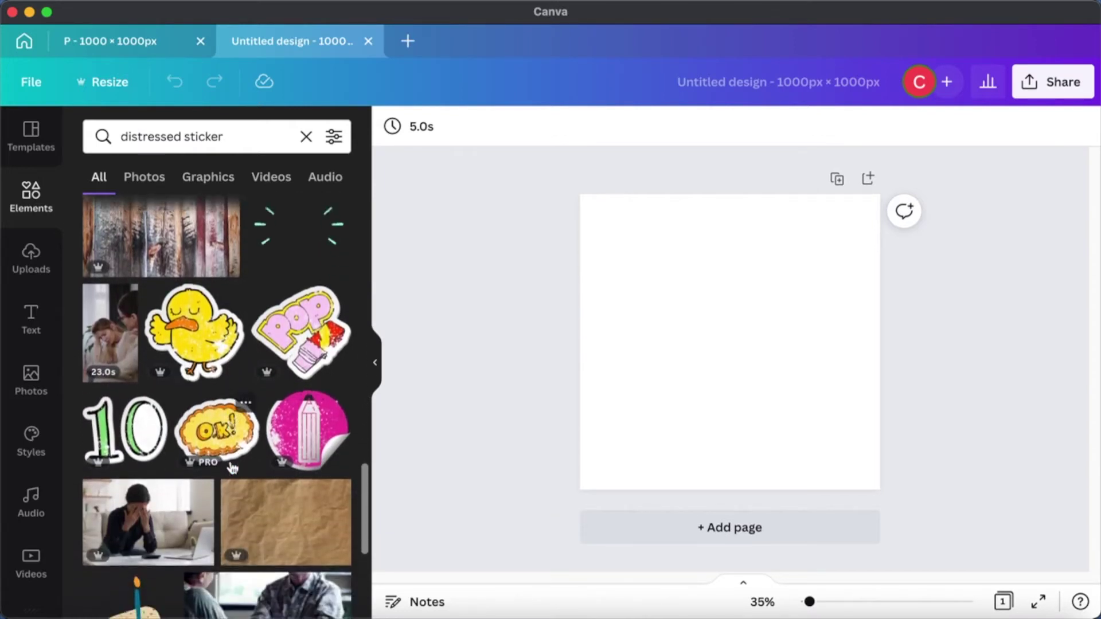
scroll(232, 467, "down", 4)
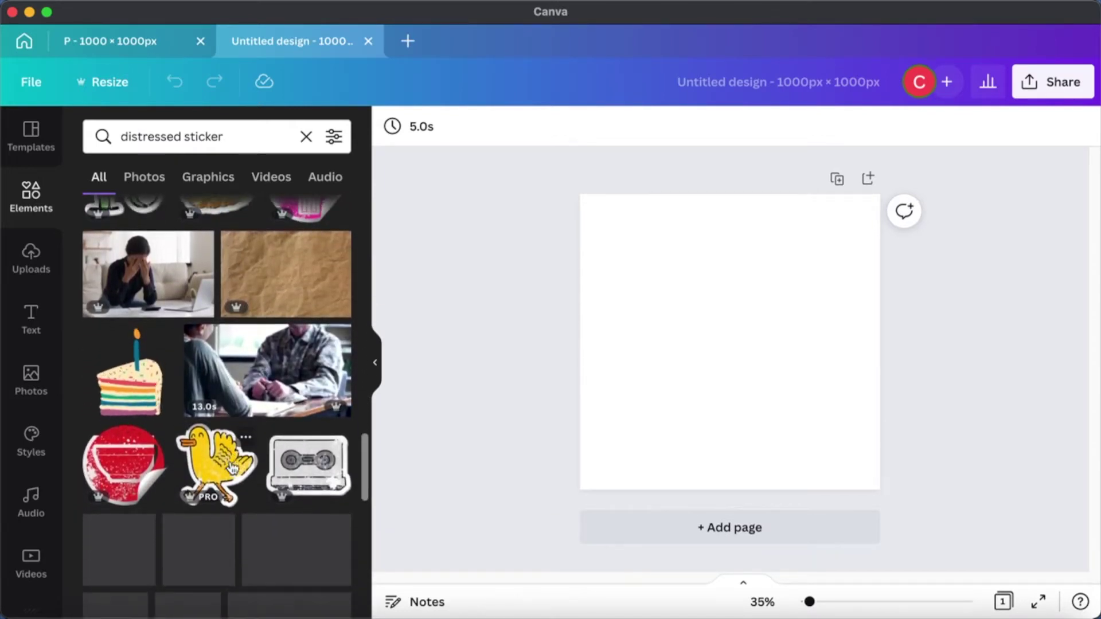
scroll(232, 467, "down", 4)
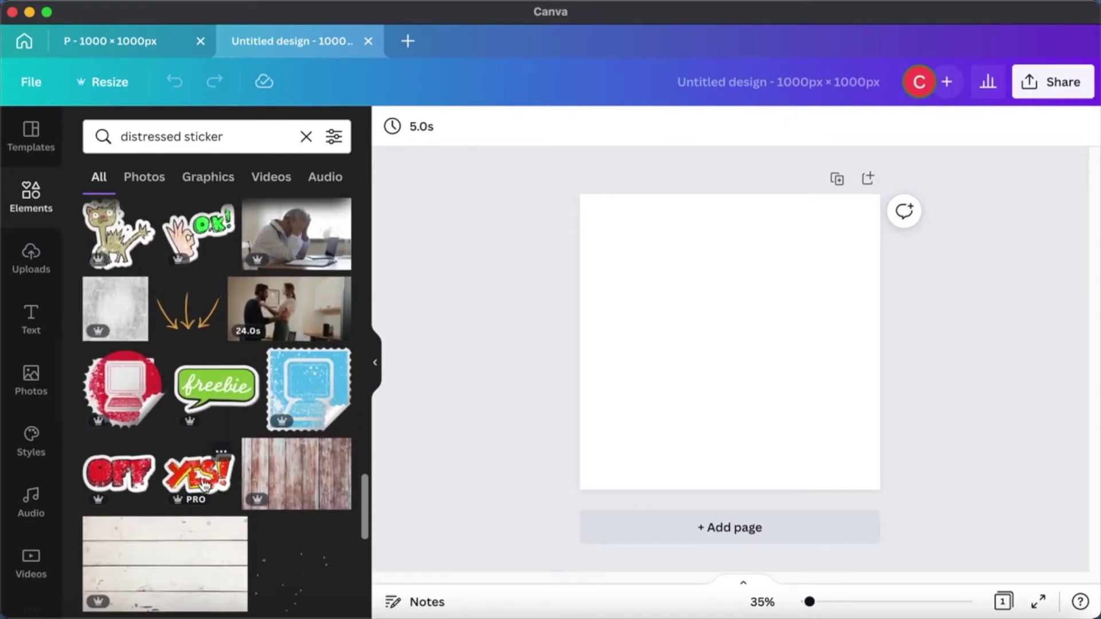
scroll(208, 480, "down", 7)
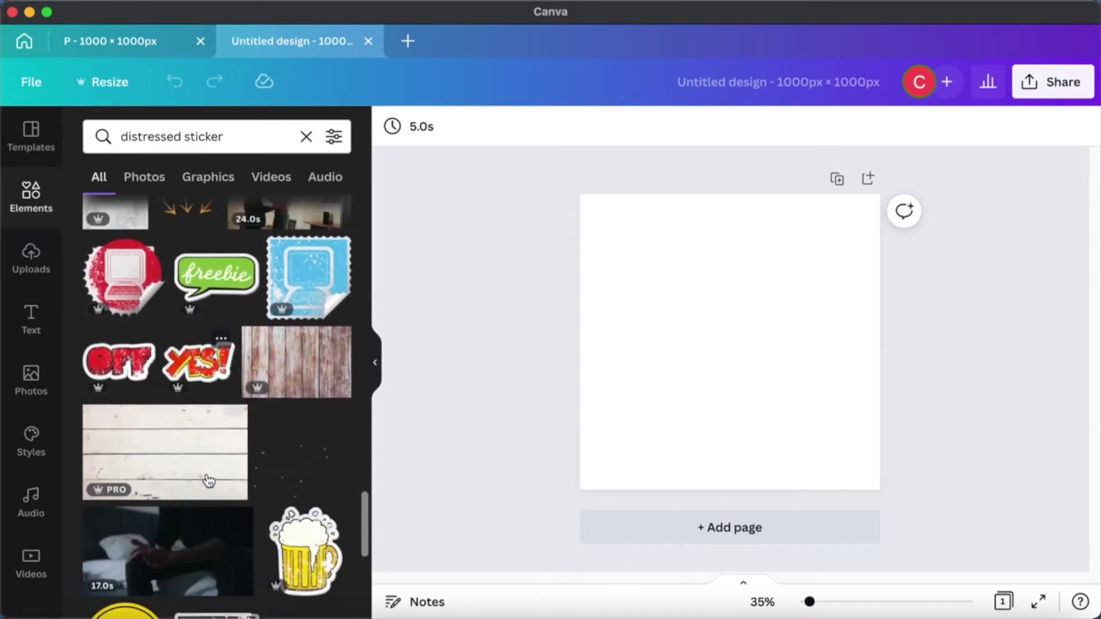
scroll(208, 481, "down", 5)
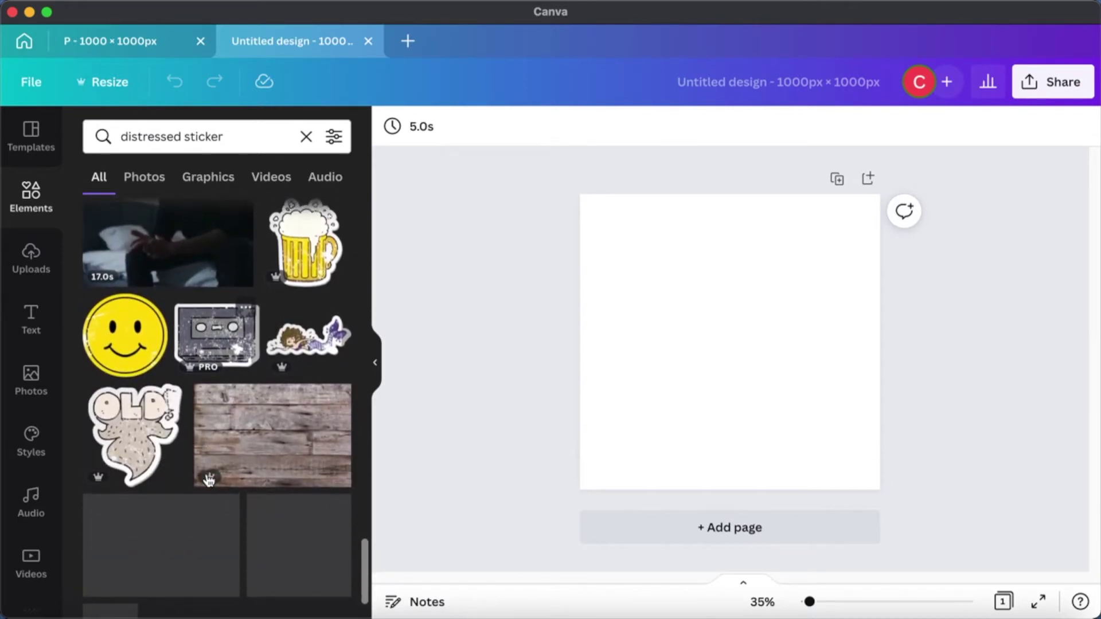
scroll(209, 480, "down", 5)
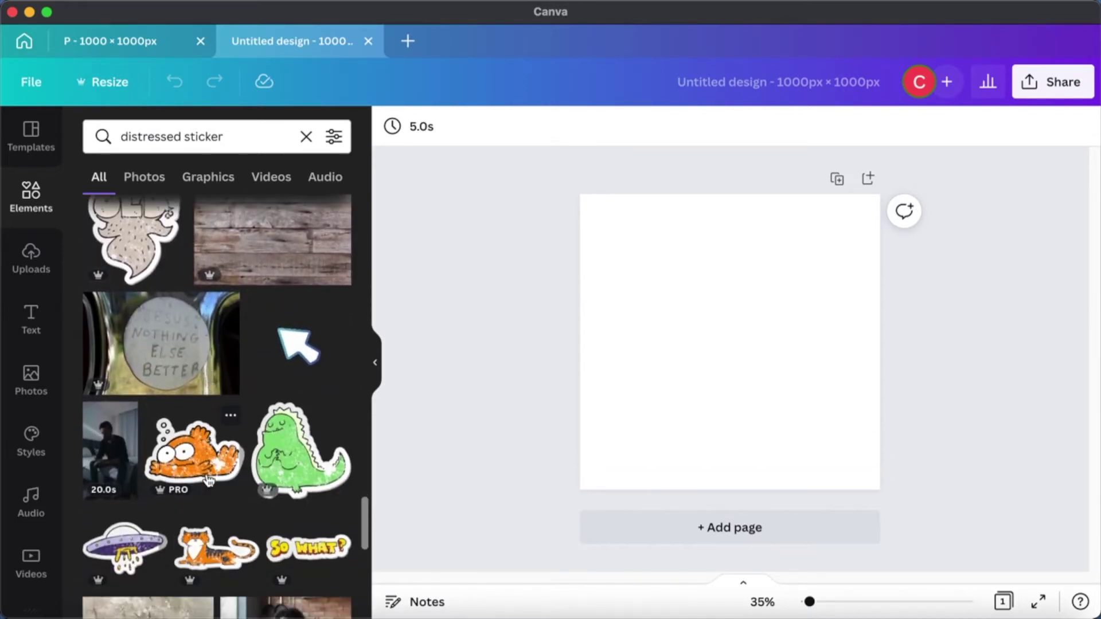
scroll(208, 481, "down", 4)
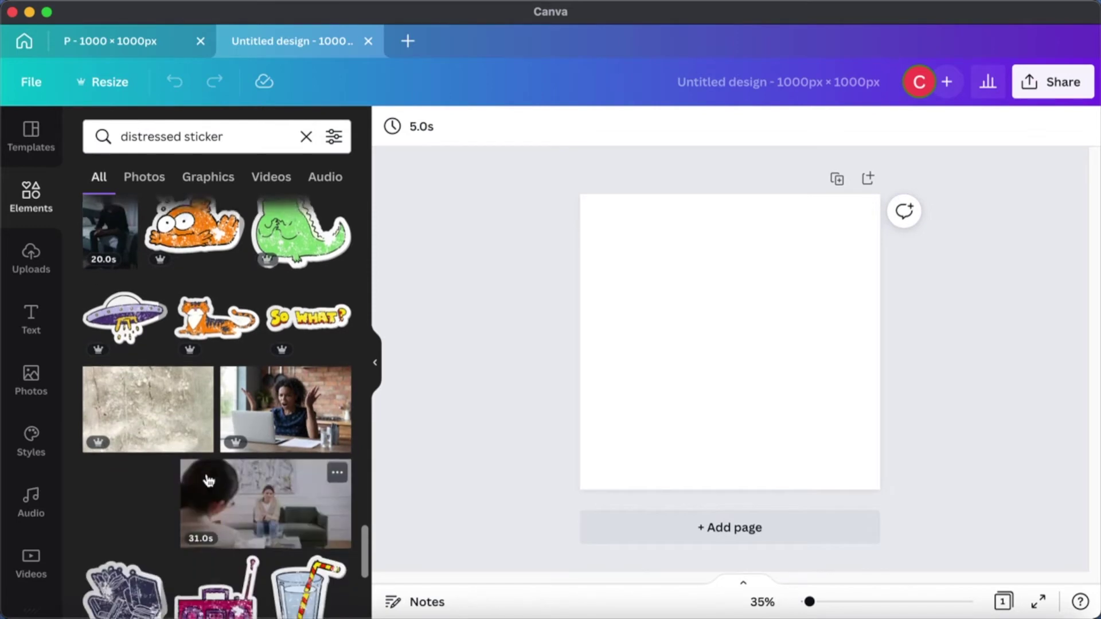
scroll(208, 480, "down", 1)
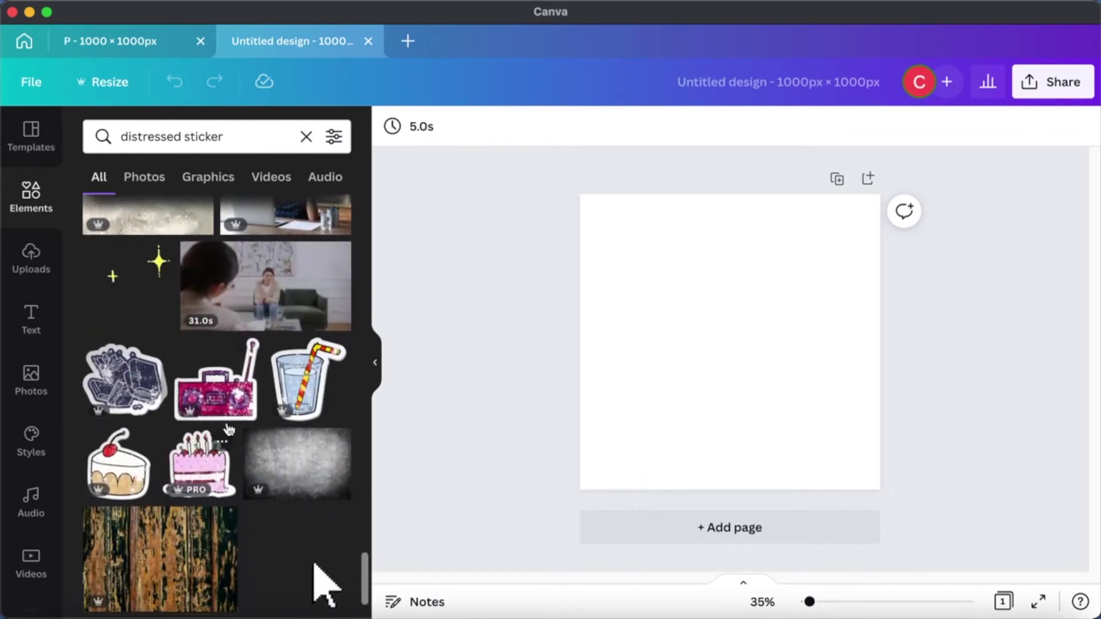
scroll(261, 501, "down", 7)
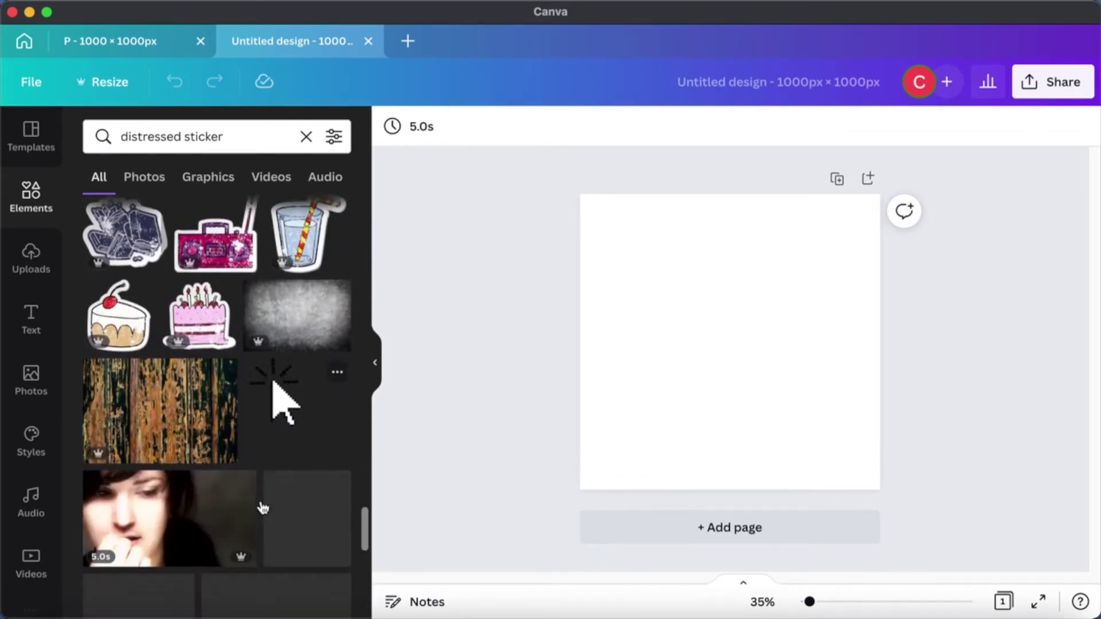
scroll(262, 506, "down", 5)
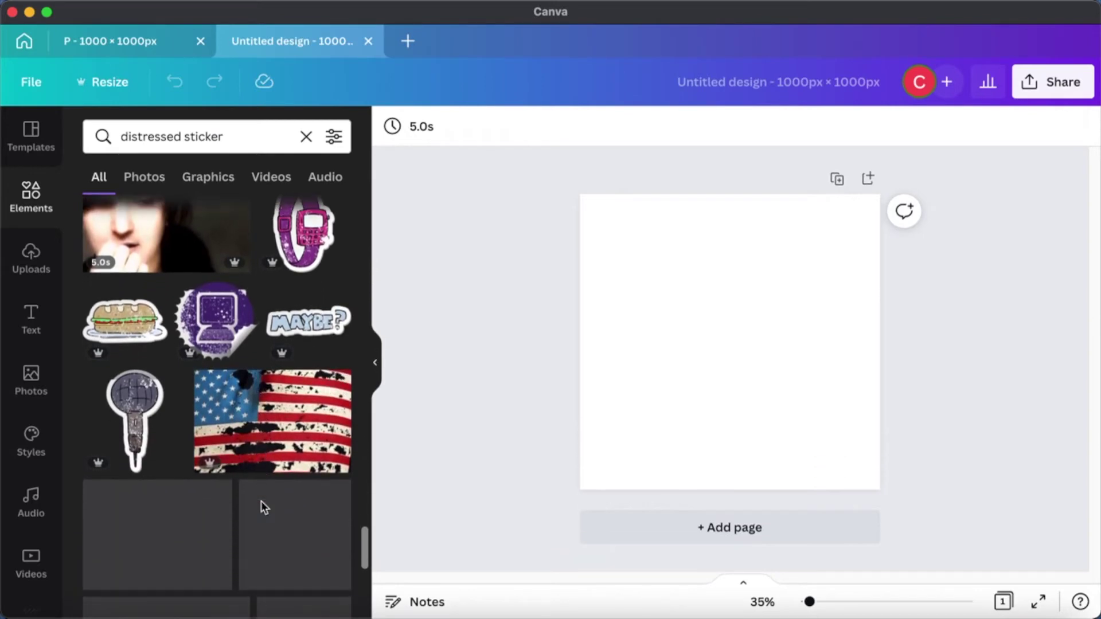
scroll(262, 507, "down", 7)
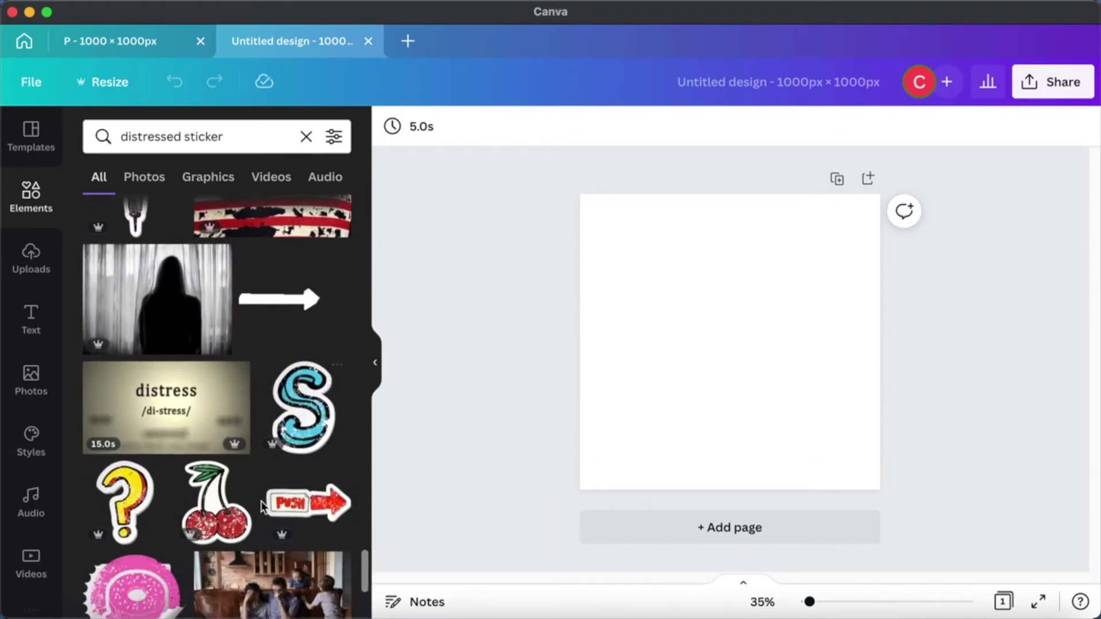
scroll(261, 501, "down", 15)
Step: Search elements for 'grunge' and show only the Graphics results
double_click(207, 136)
type("grunge")
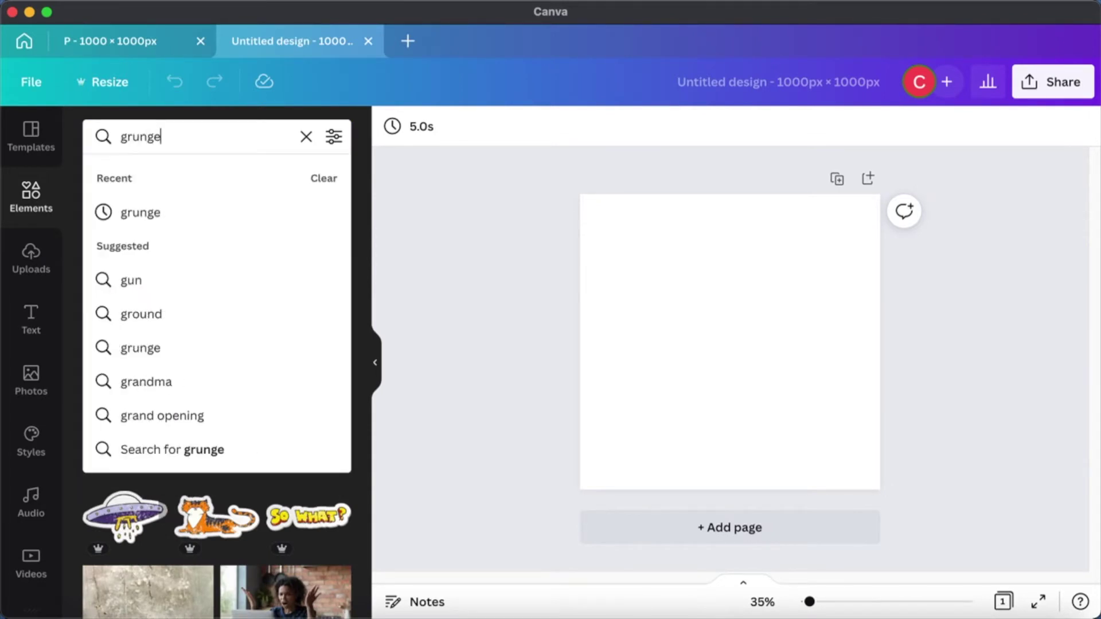
key("Return")
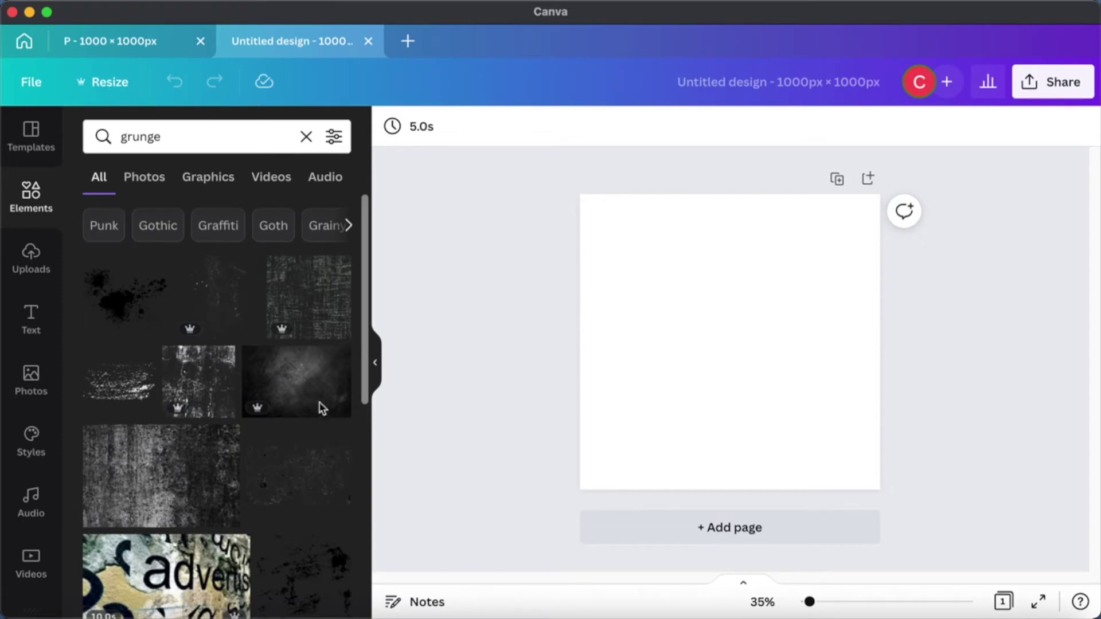
scroll(207, 438, "down", 6)
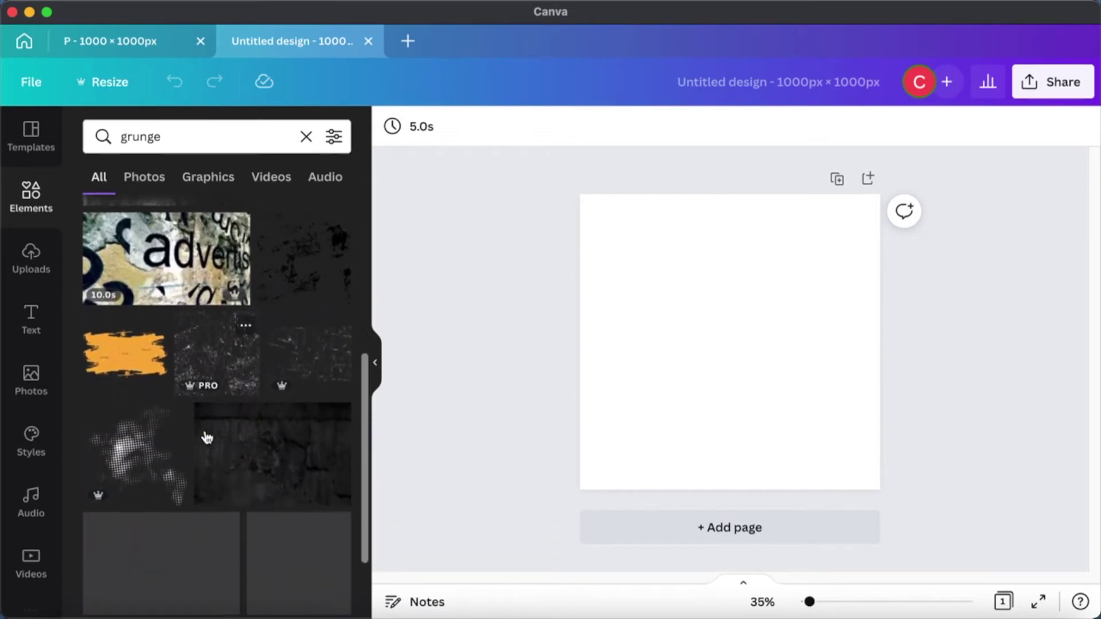
left_click(216, 170)
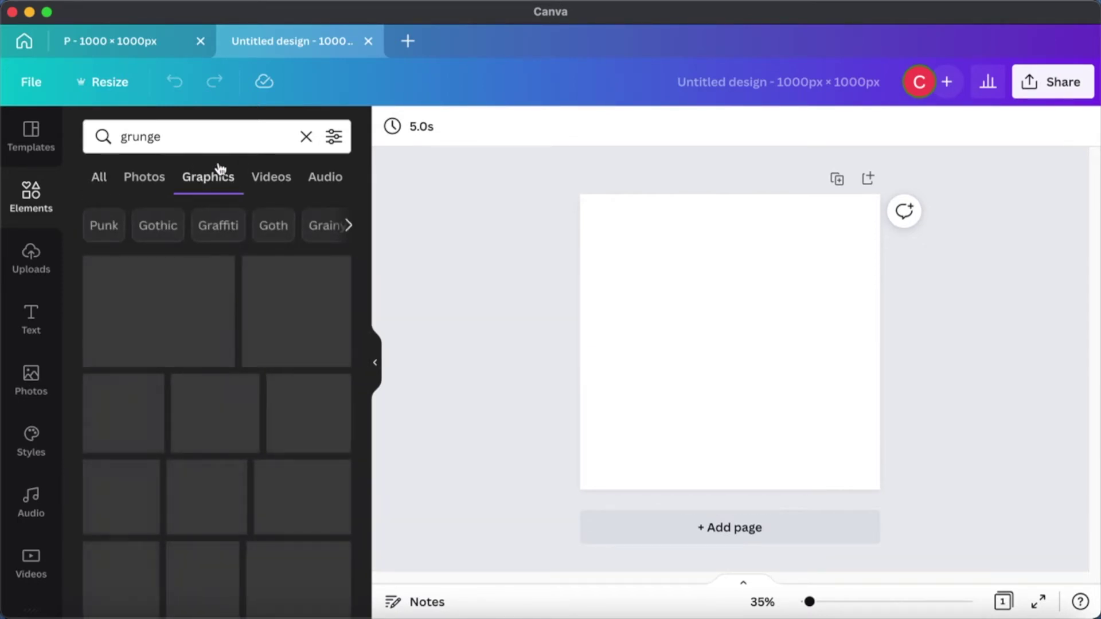
Step: Filter the grunge graphics to Static animation only
left_click(331, 137)
scroll(250, 370, "down", 3)
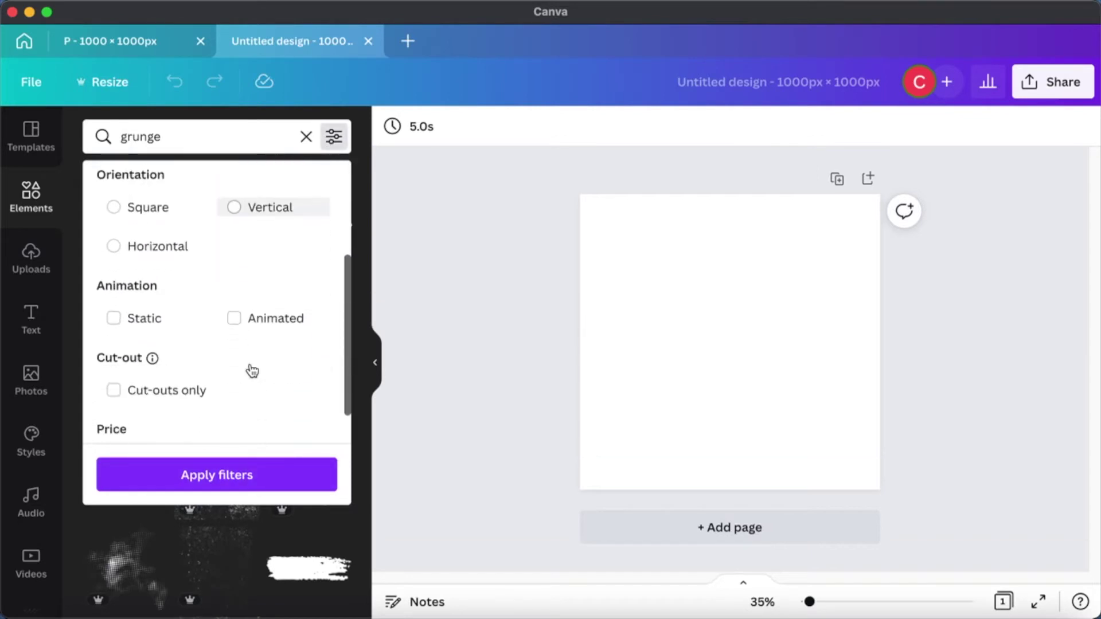
left_click(144, 317)
left_click(255, 479)
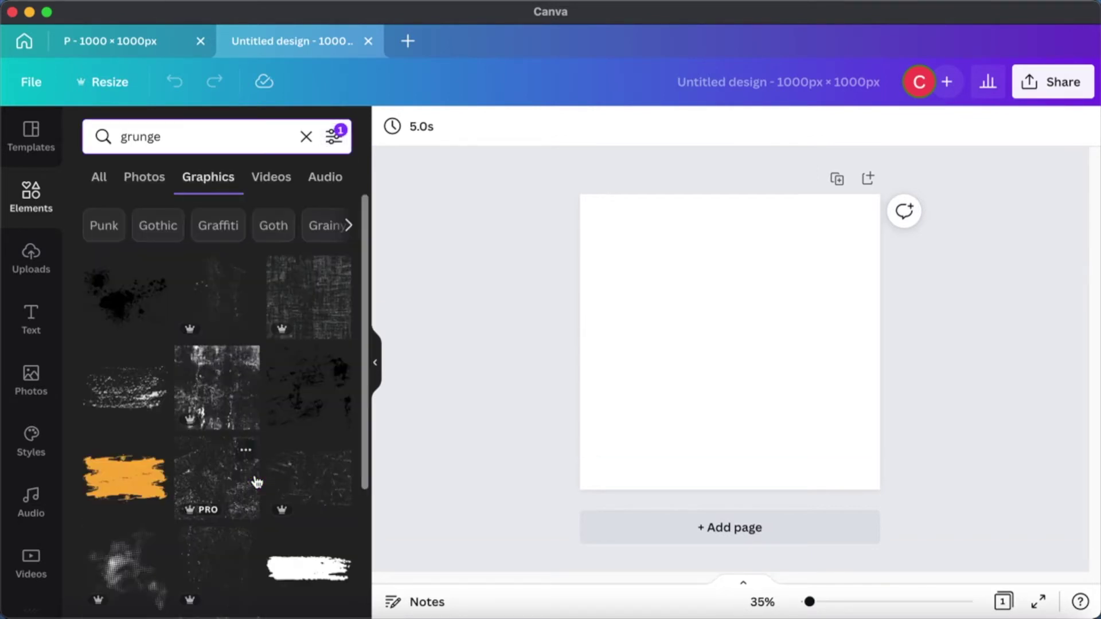
Step: View the Grunge Aquarelle Texture's details card, then close it
scroll(288, 447, "down", 3)
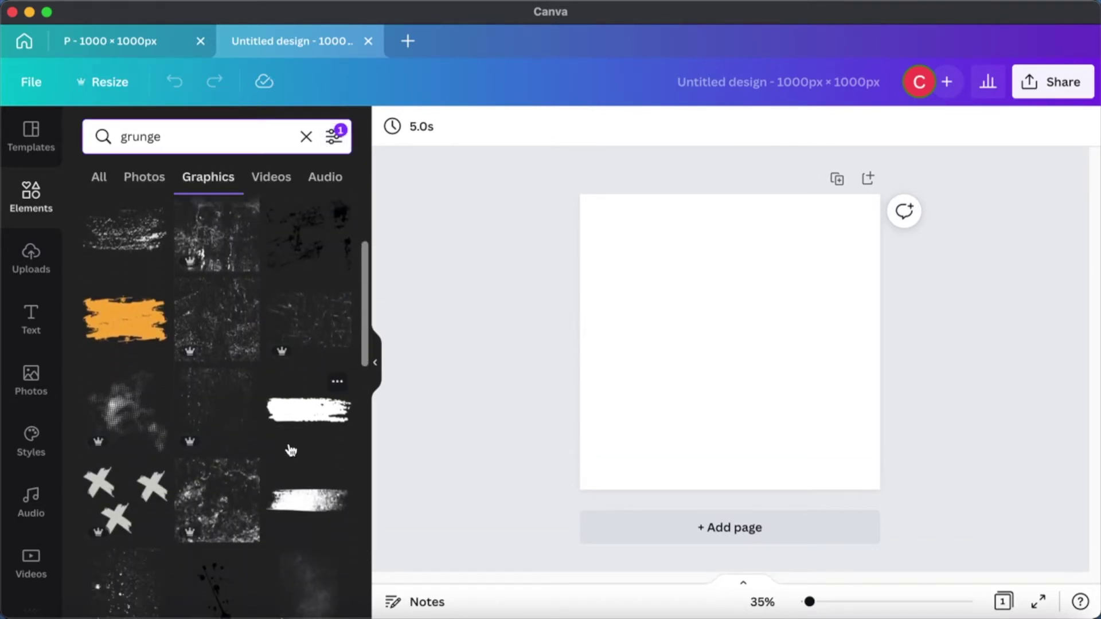
scroll(289, 450, "down", 3)
scroll(291, 450, "up", 5)
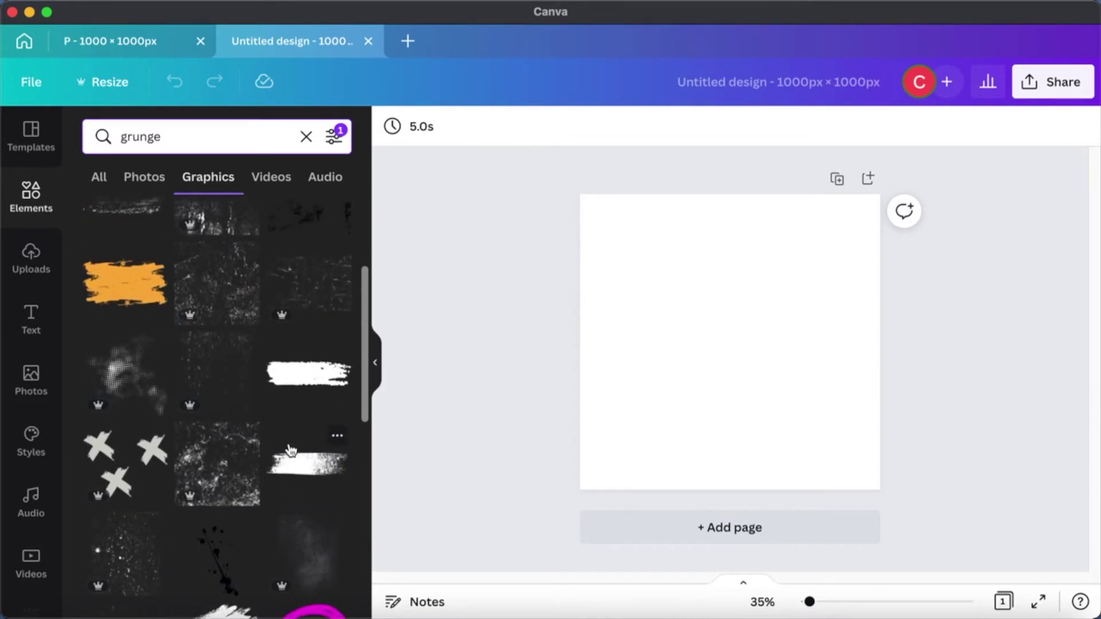
left_click(153, 528)
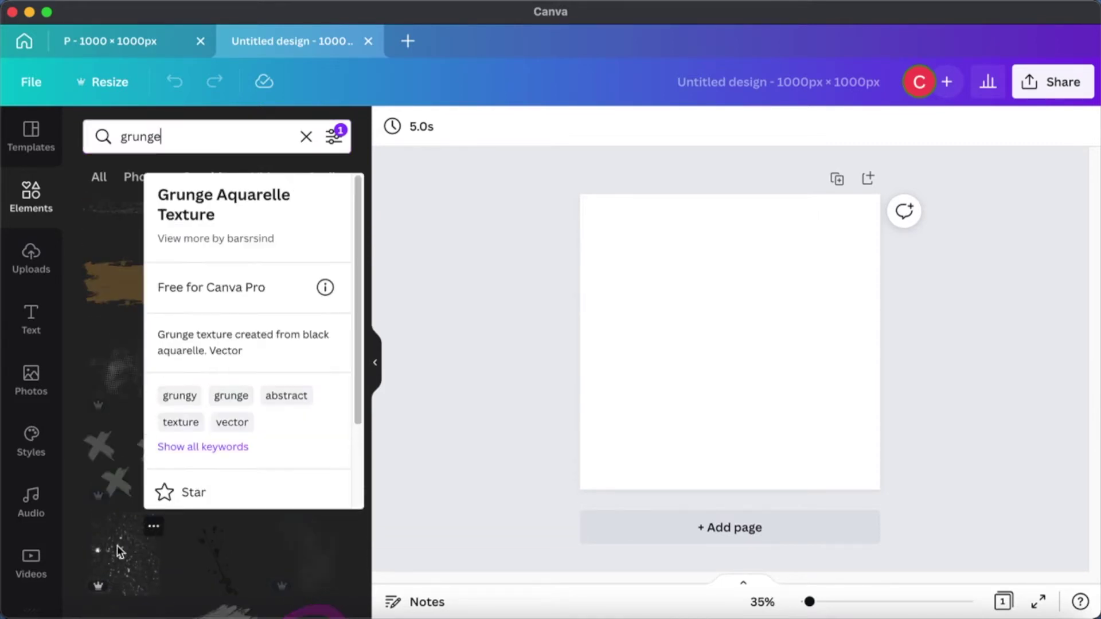
left_click(118, 552)
Step: Add the speckled grunge texture to the page and select it
left_click(119, 552)
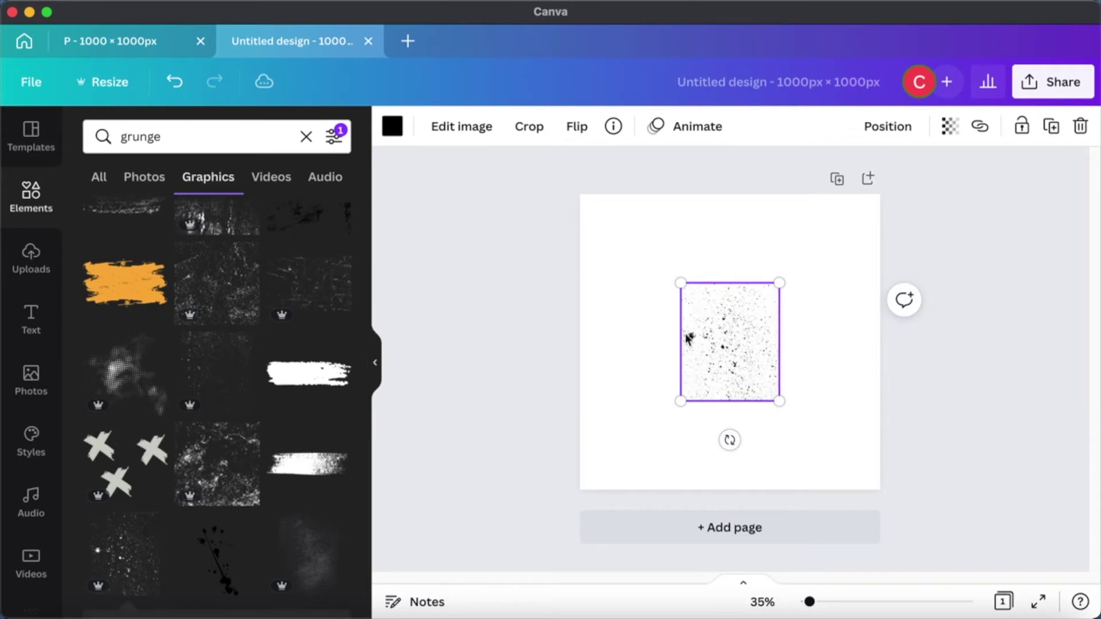
right_click(713, 331)
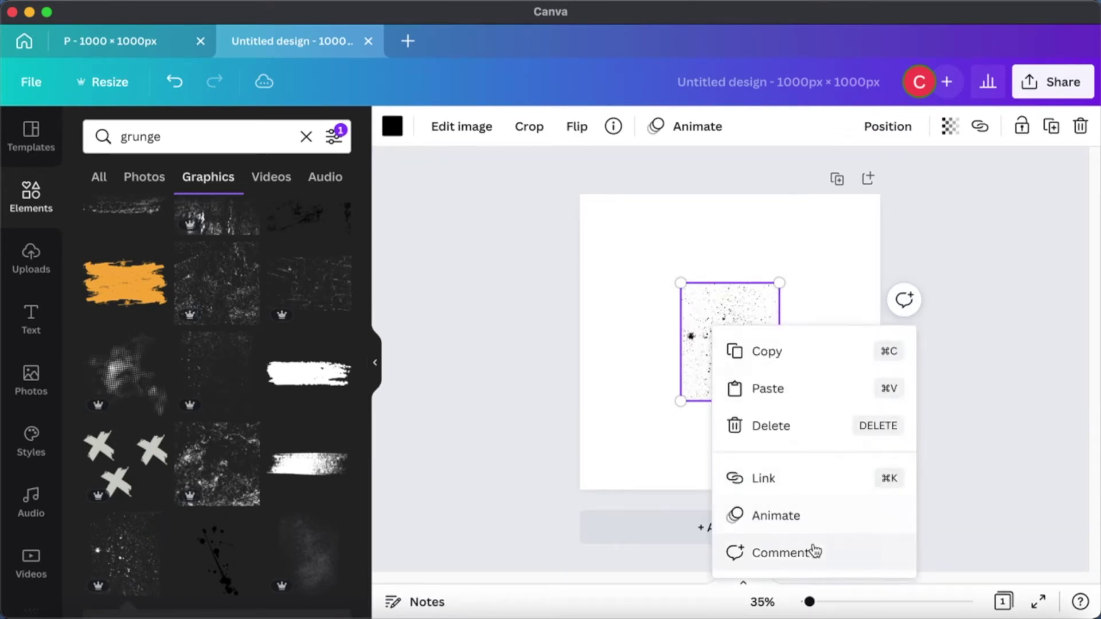
left_click(718, 279)
left_click(686, 281)
left_click(711, 312)
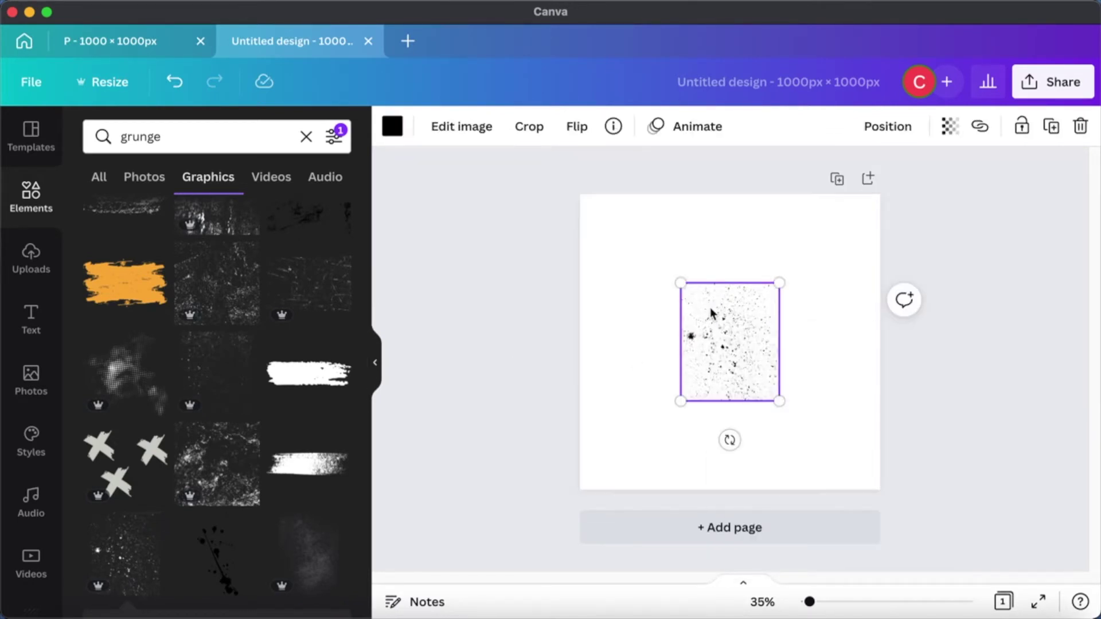
Step: Stretch the grunge texture to cover the page and lock it in place
left_click_drag(681, 283, 599, 199)
left_click_drag(779, 401, 878, 466)
left_click(939, 408)
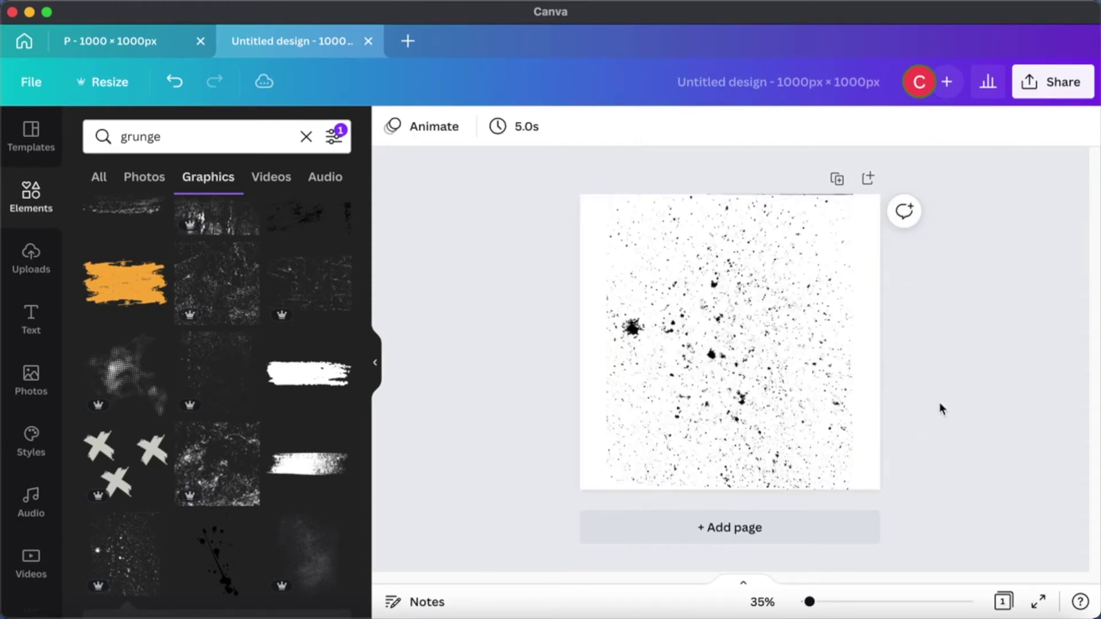
left_click(787, 390)
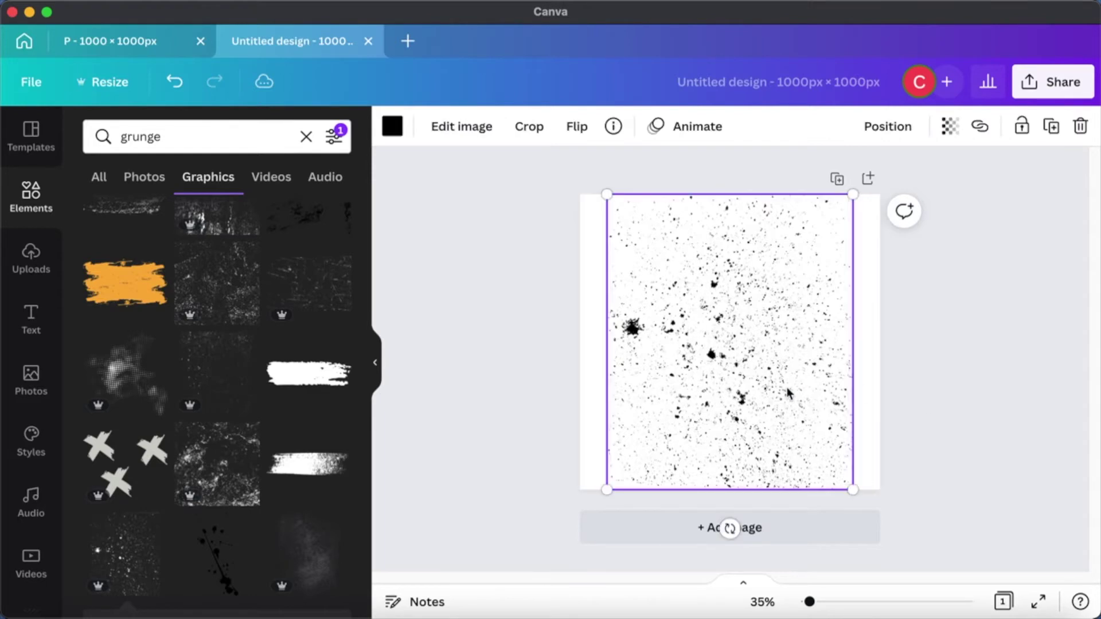
left_click(1021, 128)
left_click(469, 226)
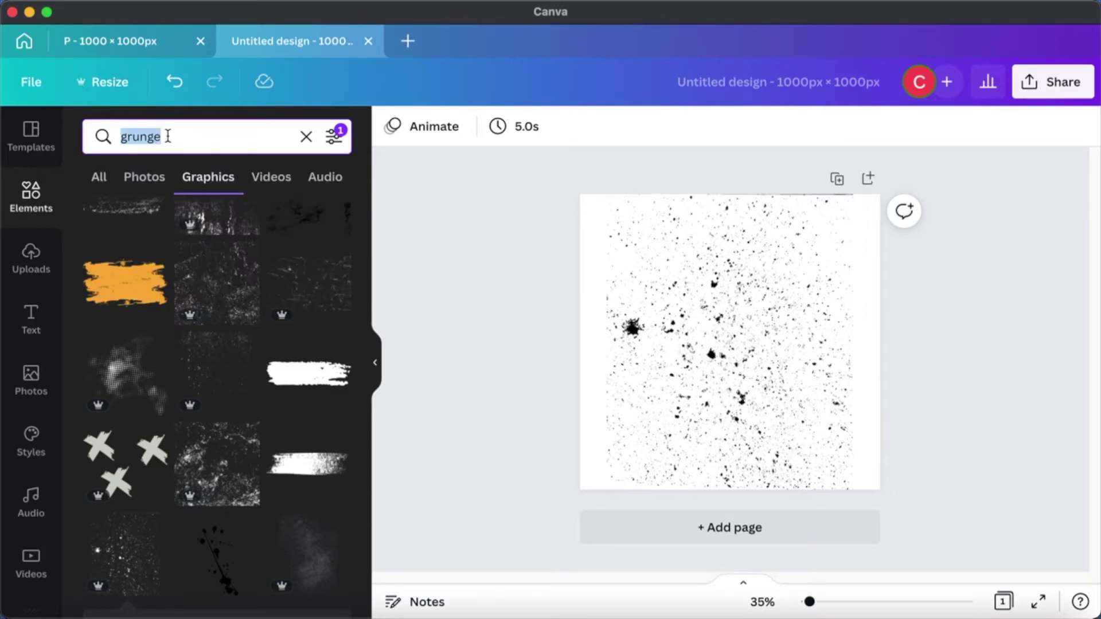
Step: Search elements for 'cartoon splash' and add the red, yellow and green comic burst
type("ca")
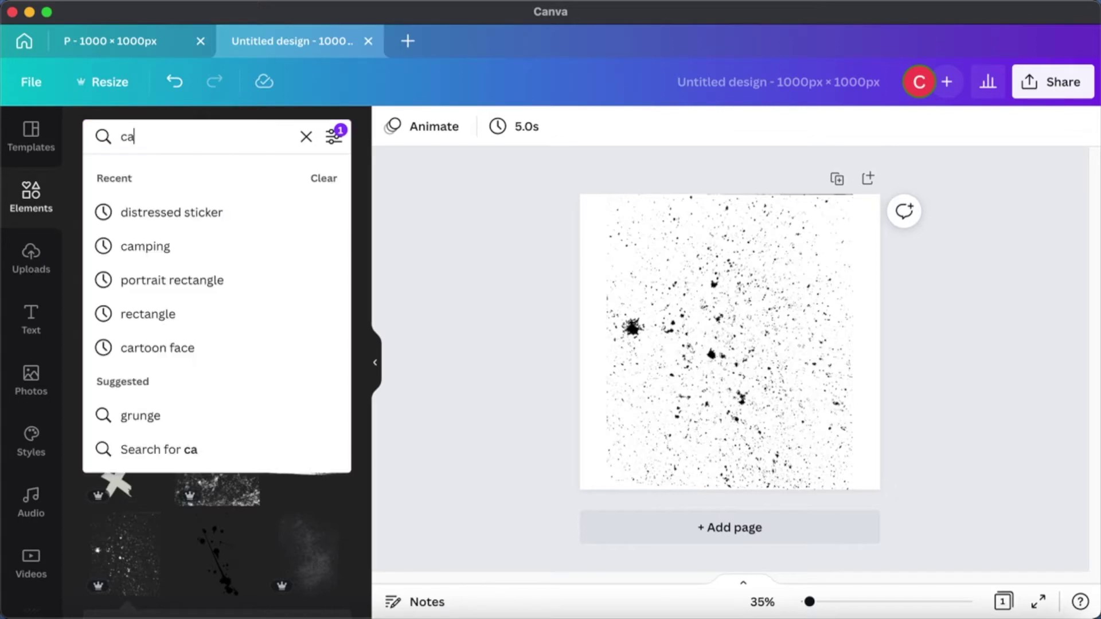
type("rtoon splash")
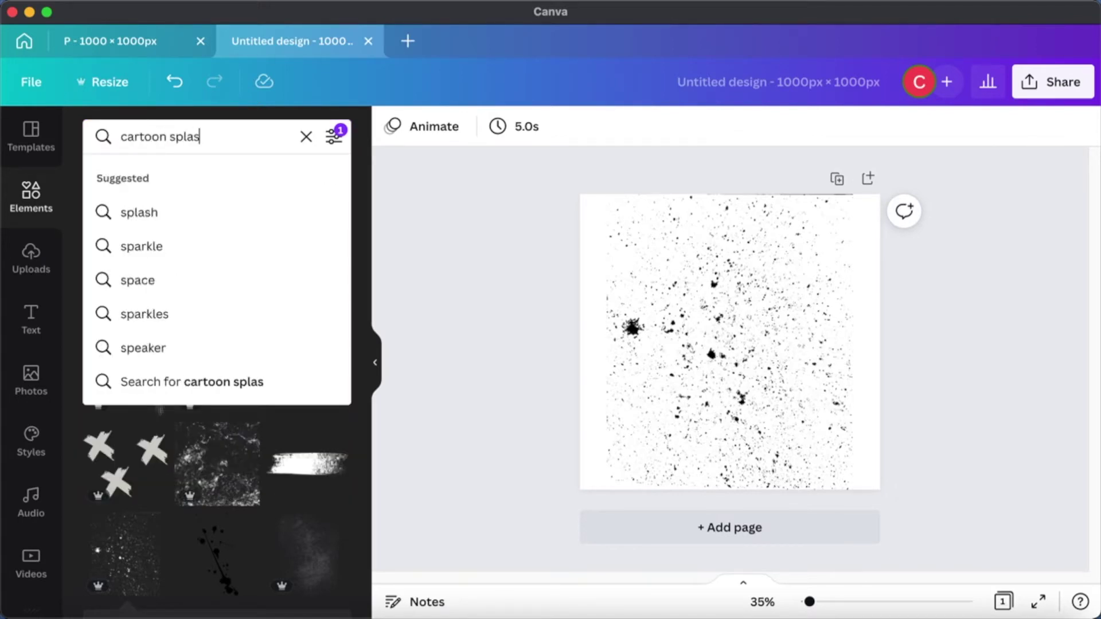
key("Return")
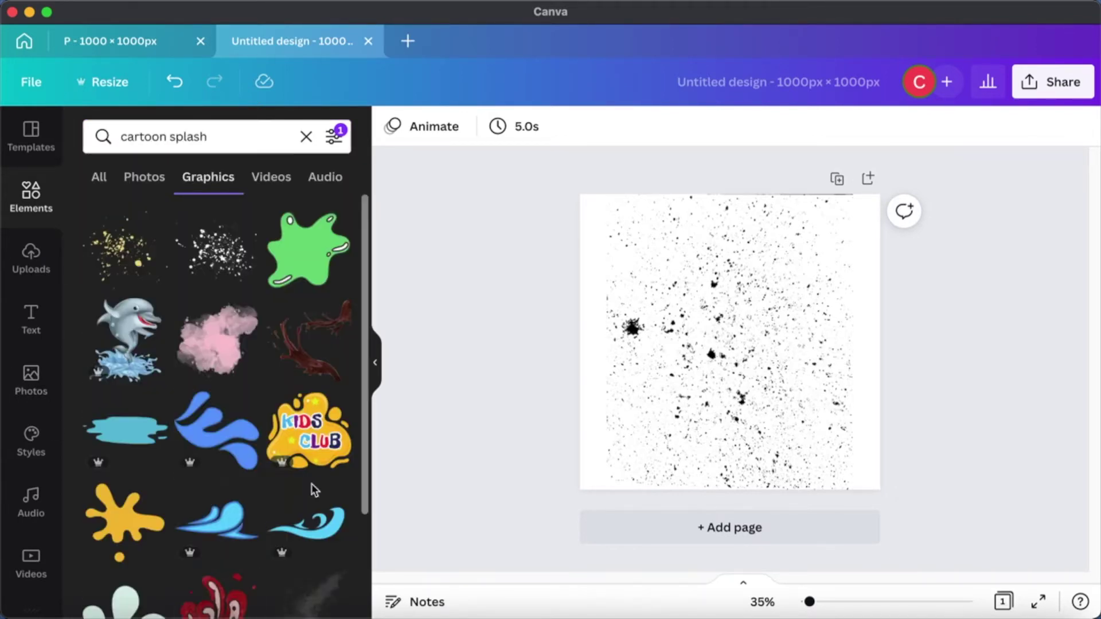
scroll(295, 445, "down", 6)
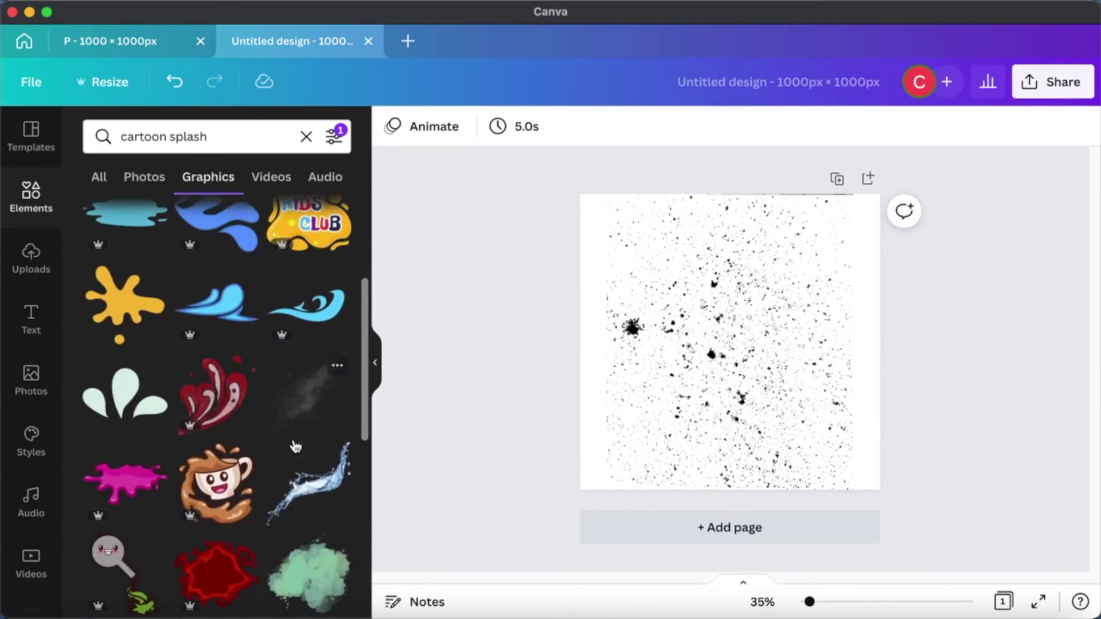
scroll(295, 446, "down", 3)
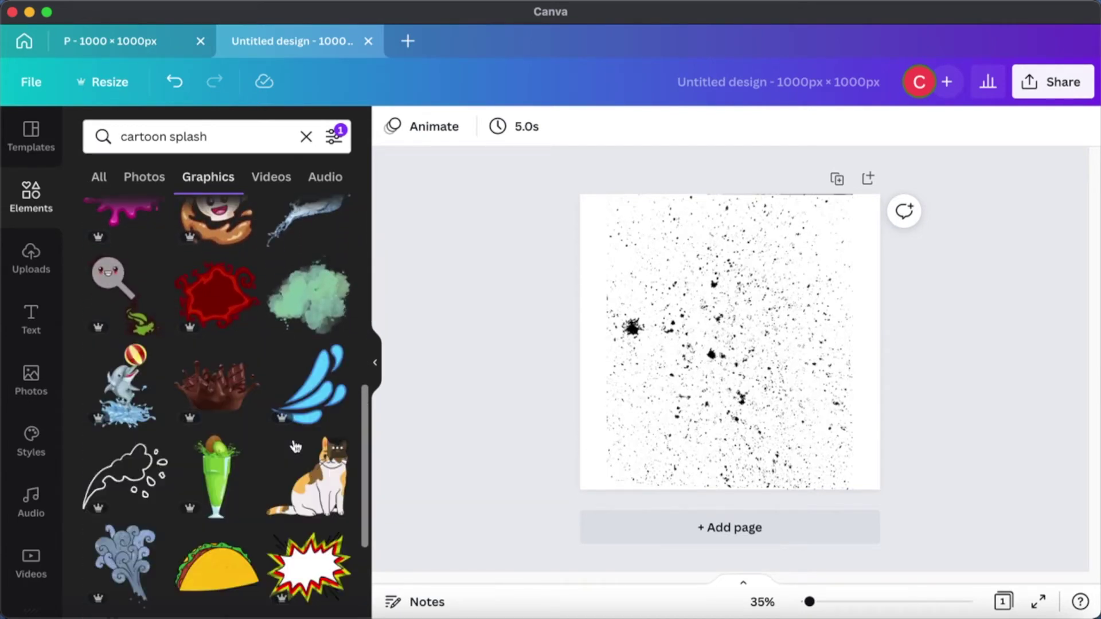
scroll(295, 446, "down", 5)
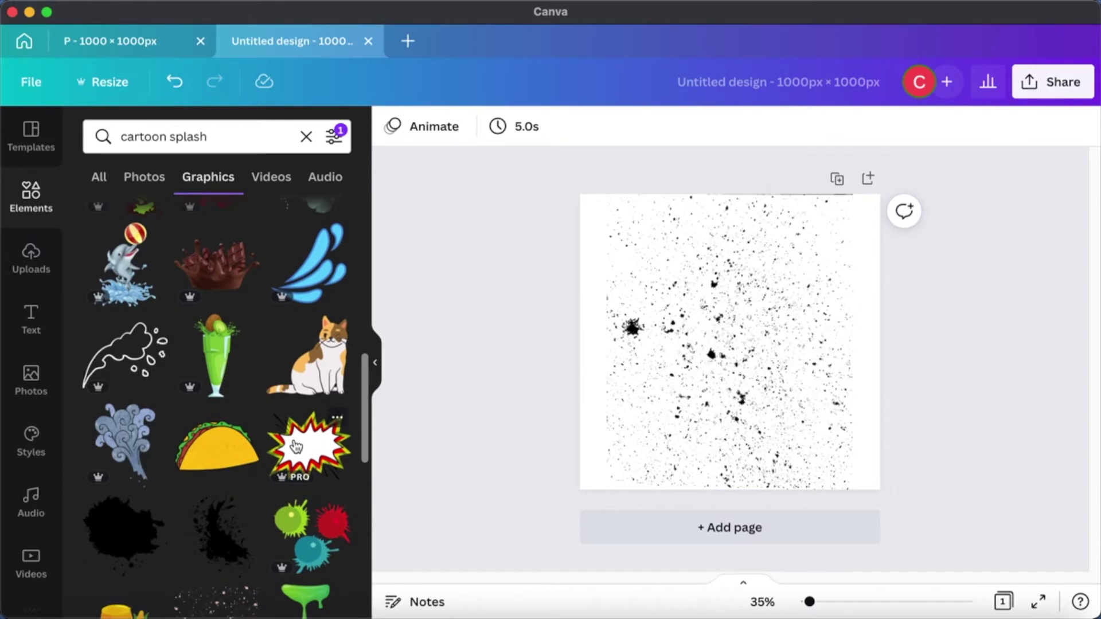
scroll(295, 445, "down", 1)
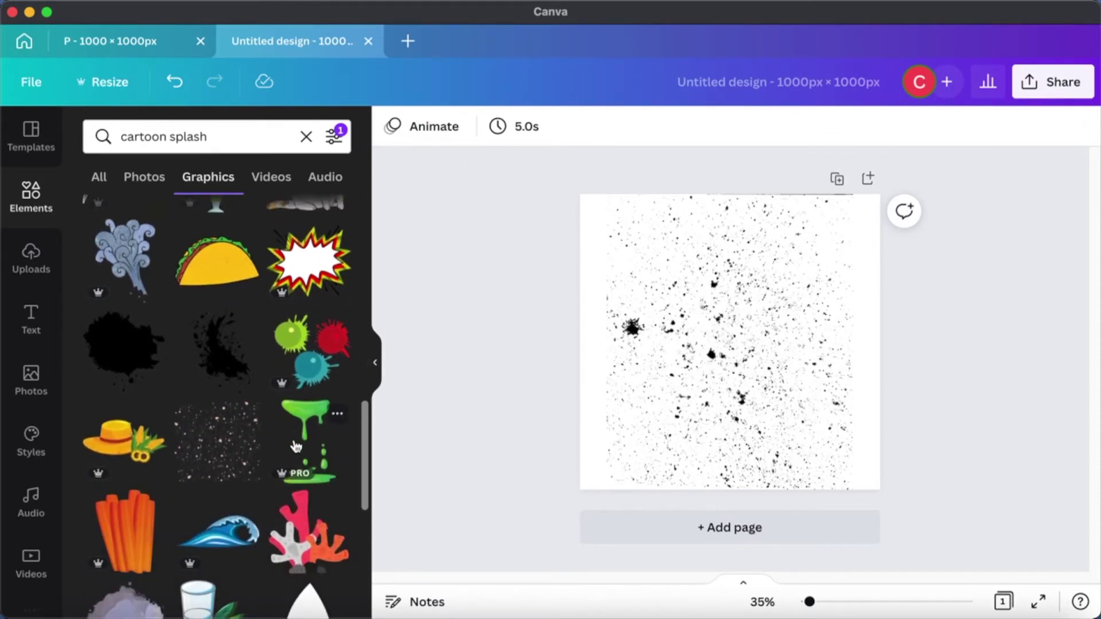
left_click(310, 269)
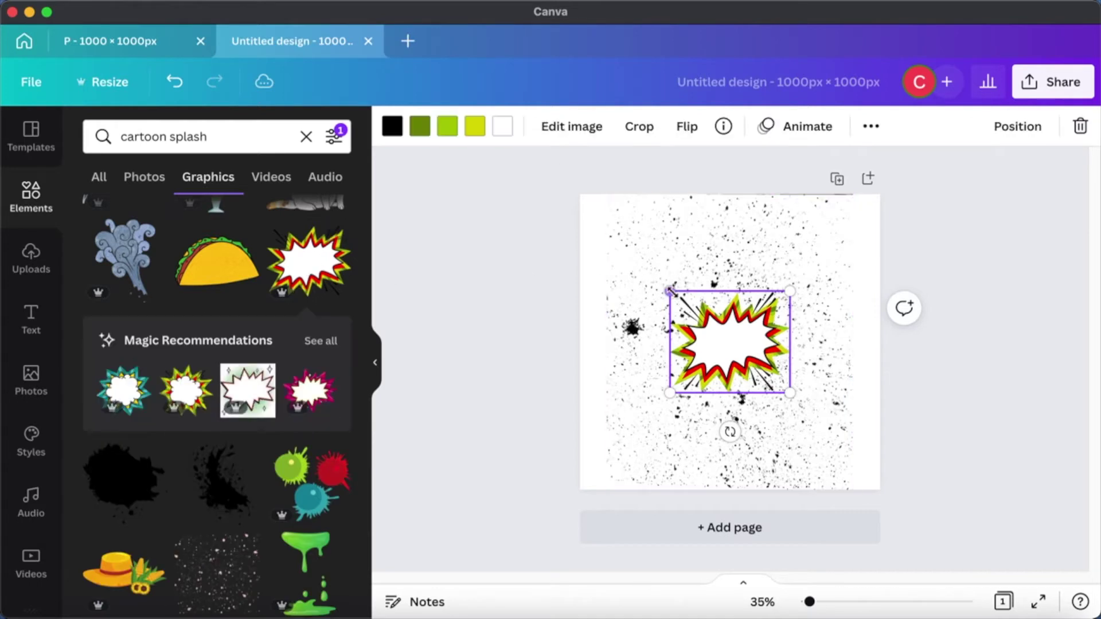
Step: Enlarge the comic burst to about 820 × 705 across the page
left_click_drag(671, 291, 607, 238)
left_click_drag(790, 394, 855, 443)
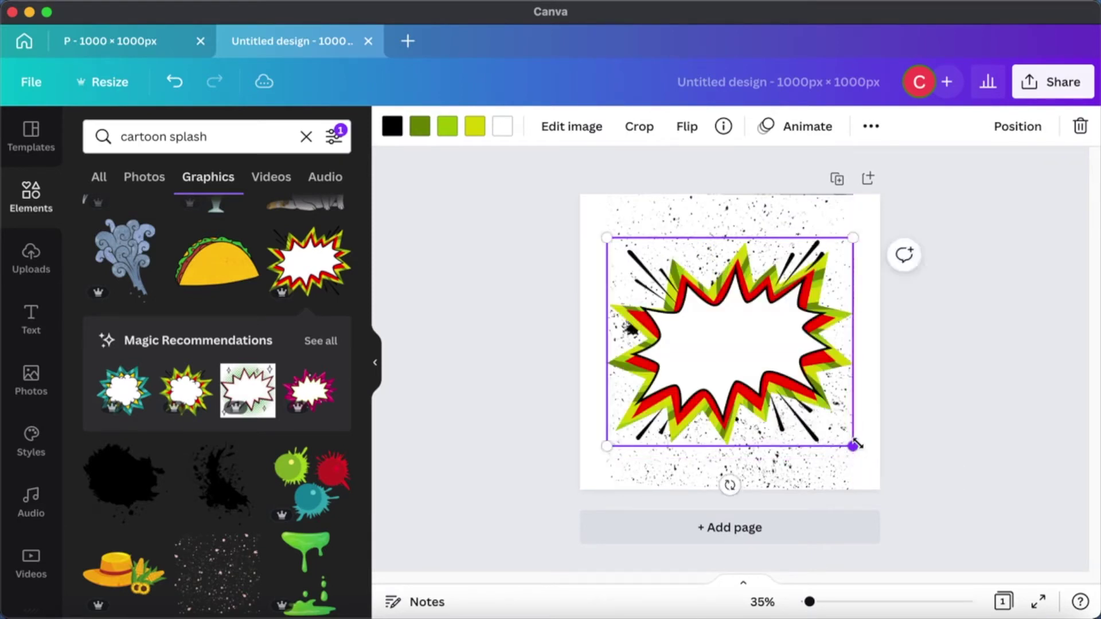
left_click(524, 292)
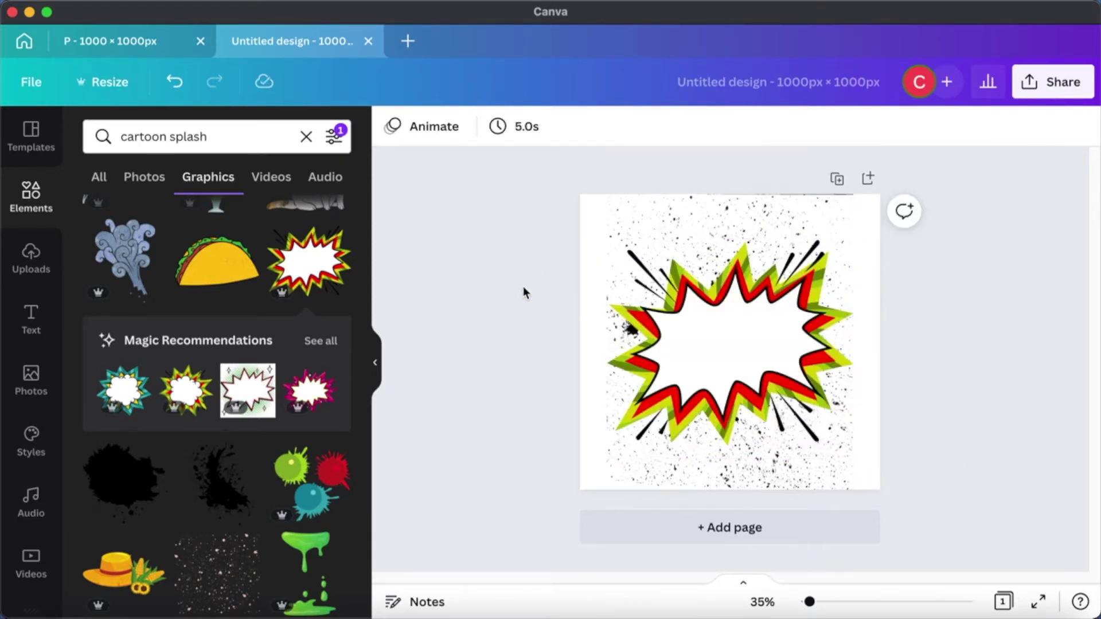
Step: Add a 'POW' heading over the burst, sized 185 and tilted about -16°
left_click(38, 324)
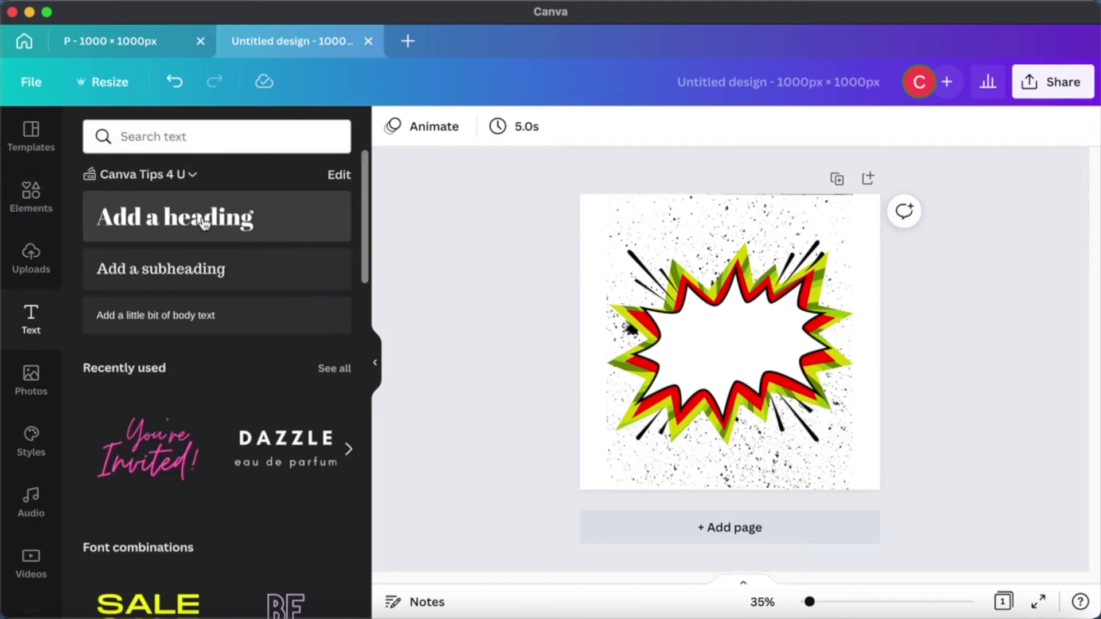
left_click(202, 223)
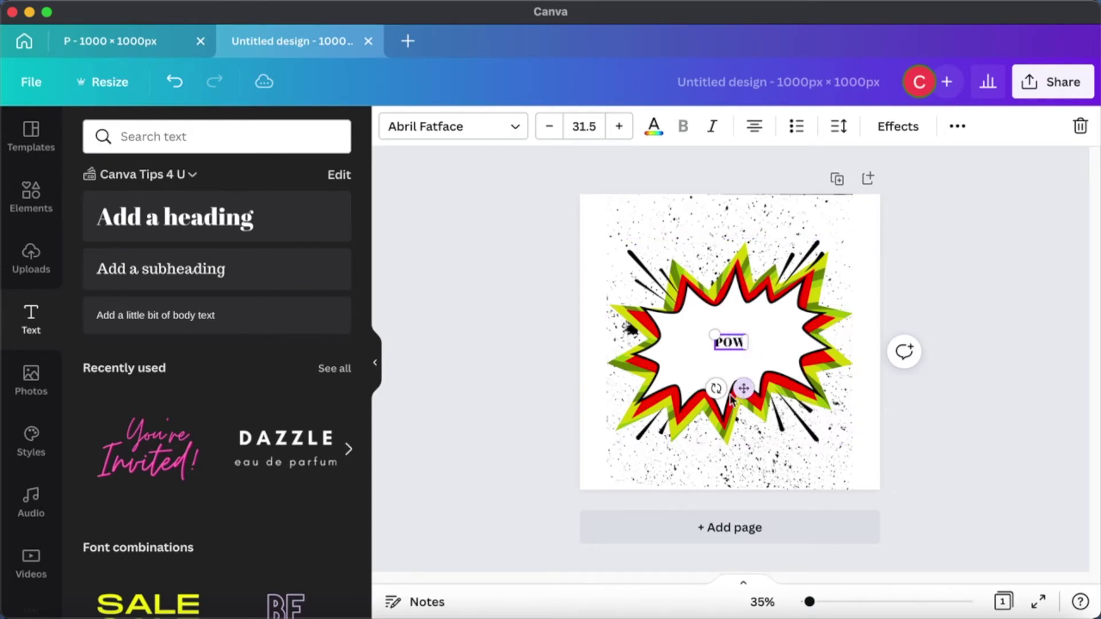
left_click_drag(714, 335, 644, 300)
left_click_drag(745, 349, 821, 385)
left_click_drag(733, 425, 758, 424)
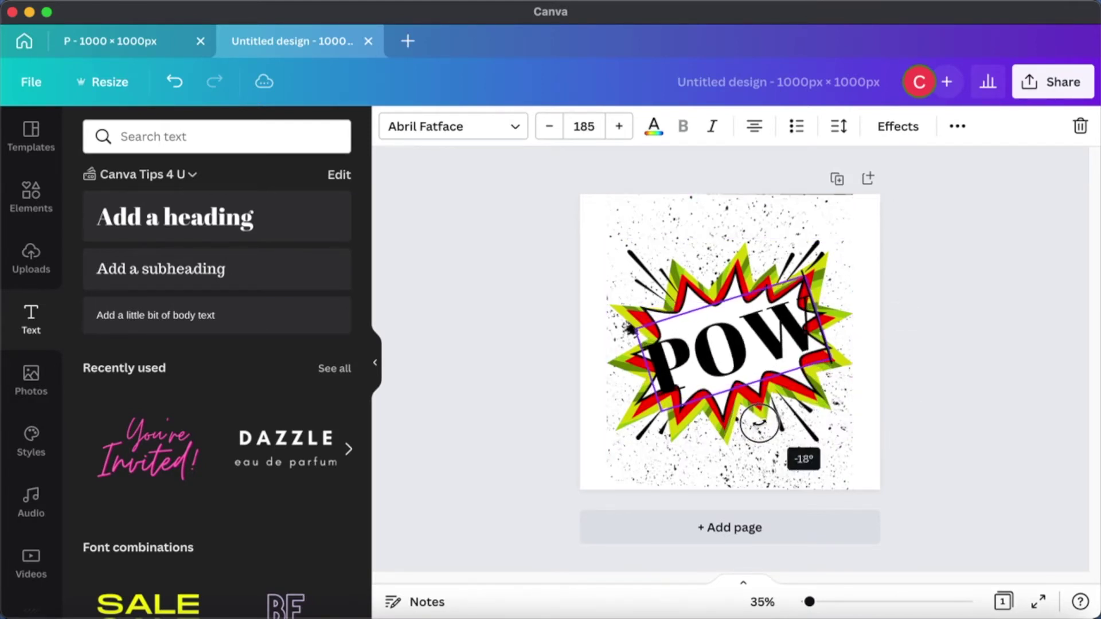
left_click(517, 131)
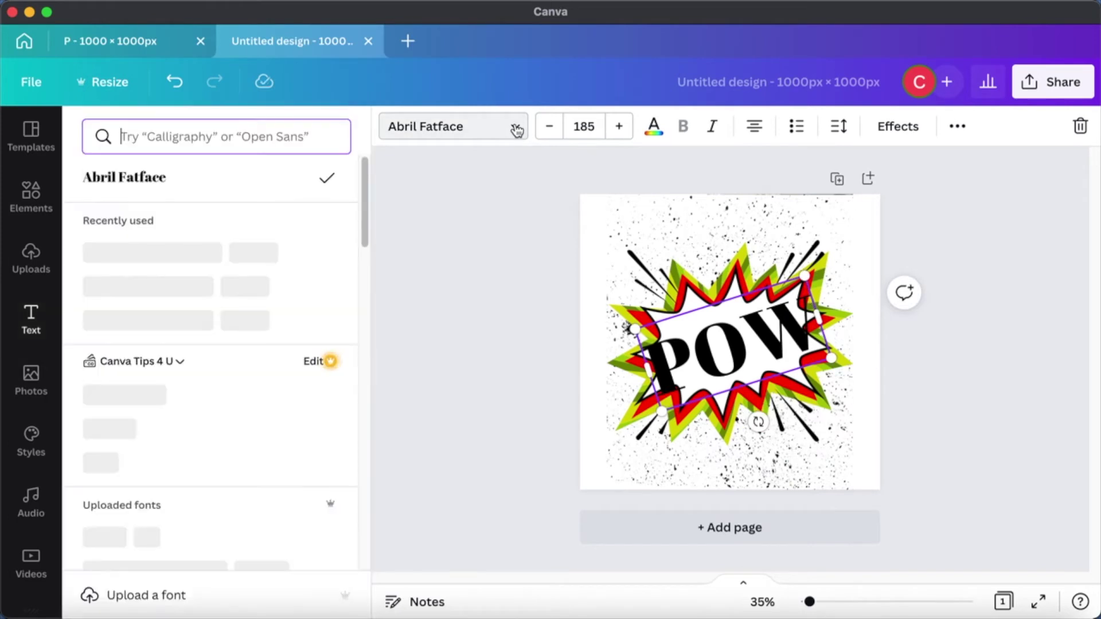
Step: Change the POW font to Atma Bold, found by searching 'ATM'
scroll(278, 412, "down", 2)
scroll(278, 411, "down", 15)
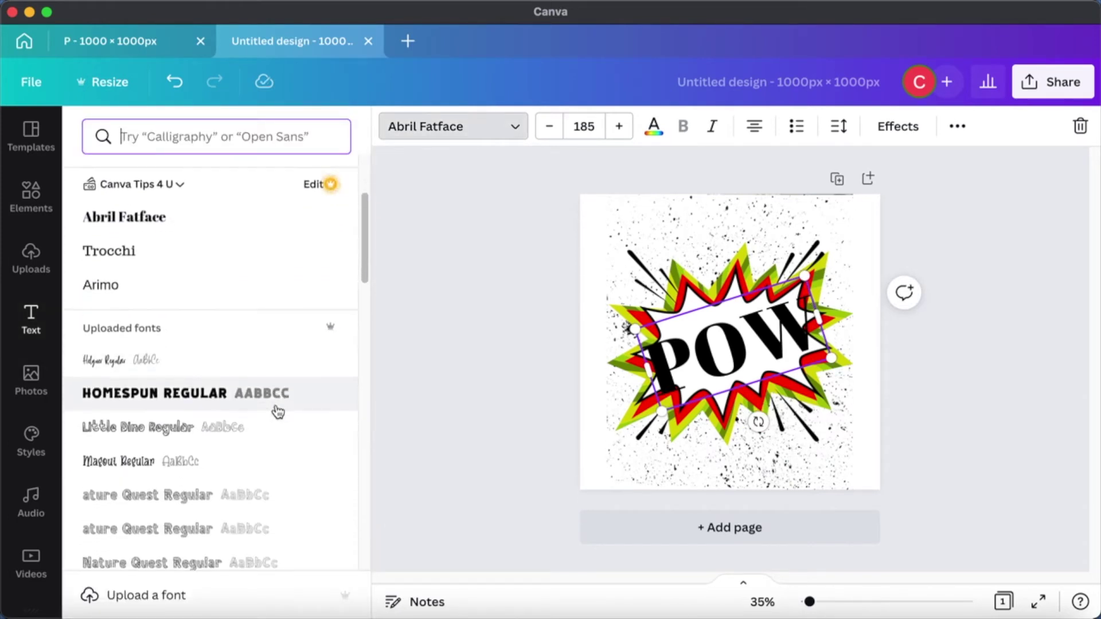
scroll(278, 412, "down", 8)
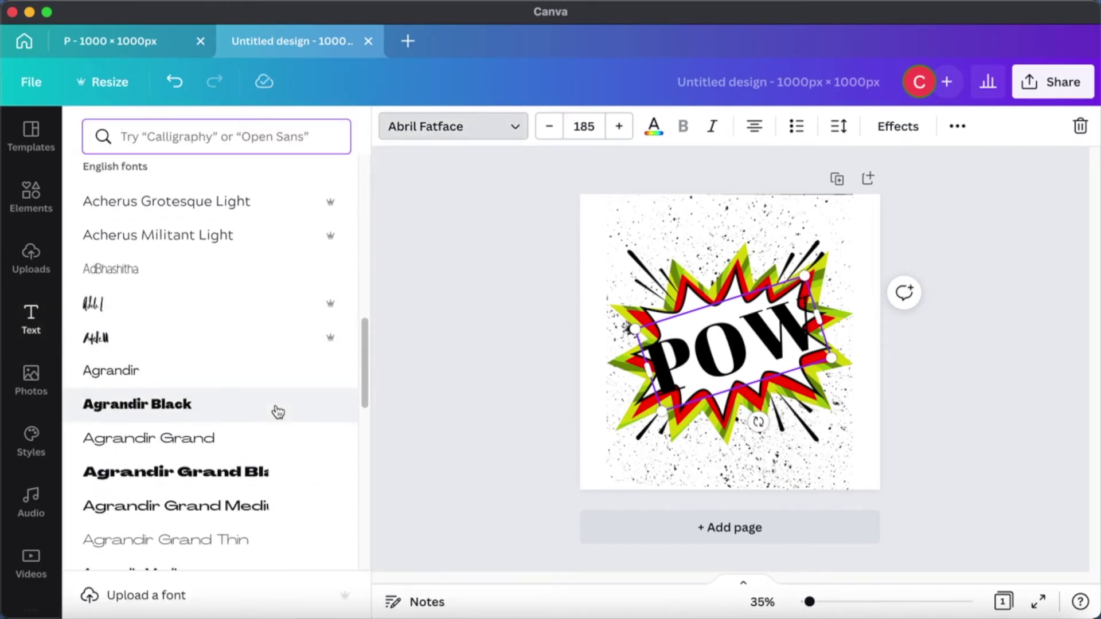
scroll(278, 412, "down", 10)
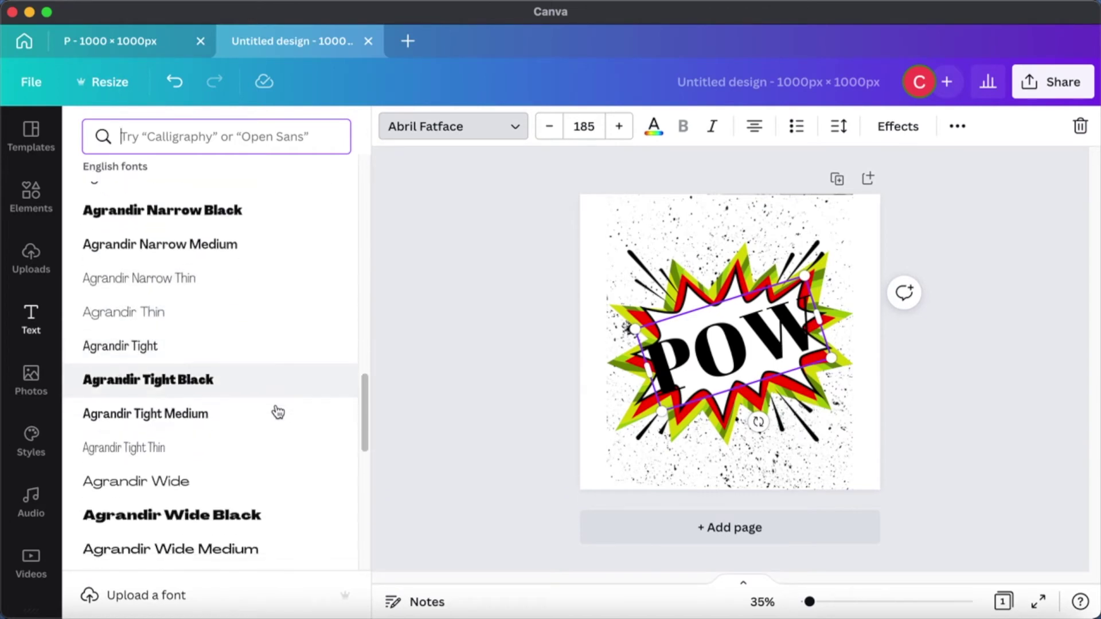
scroll(278, 411, "down", 10)
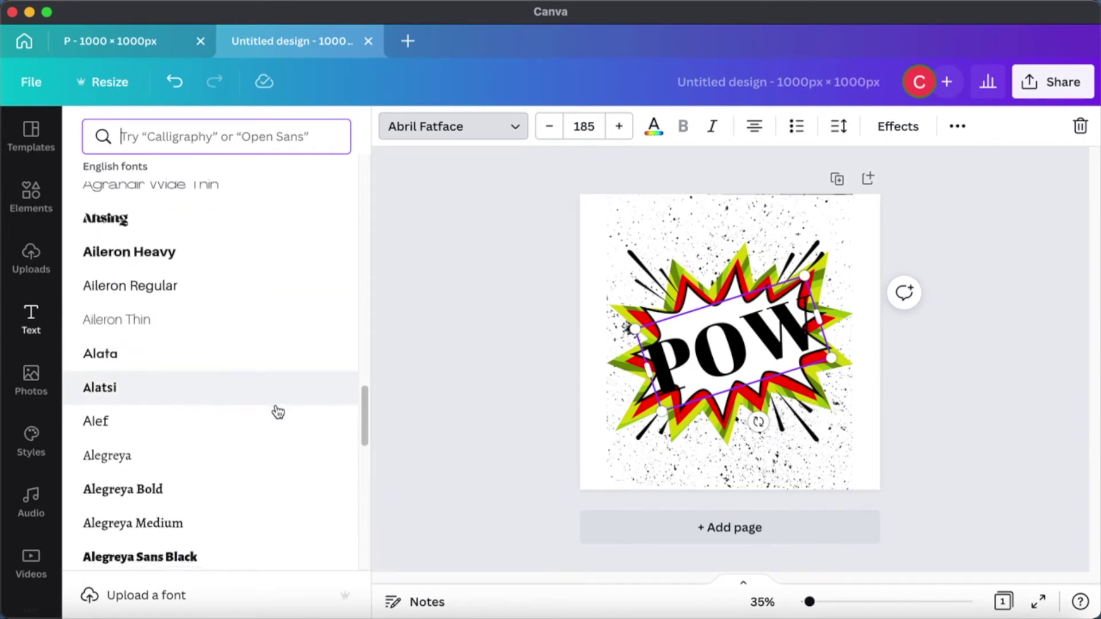
scroll(278, 411, "down", 3)
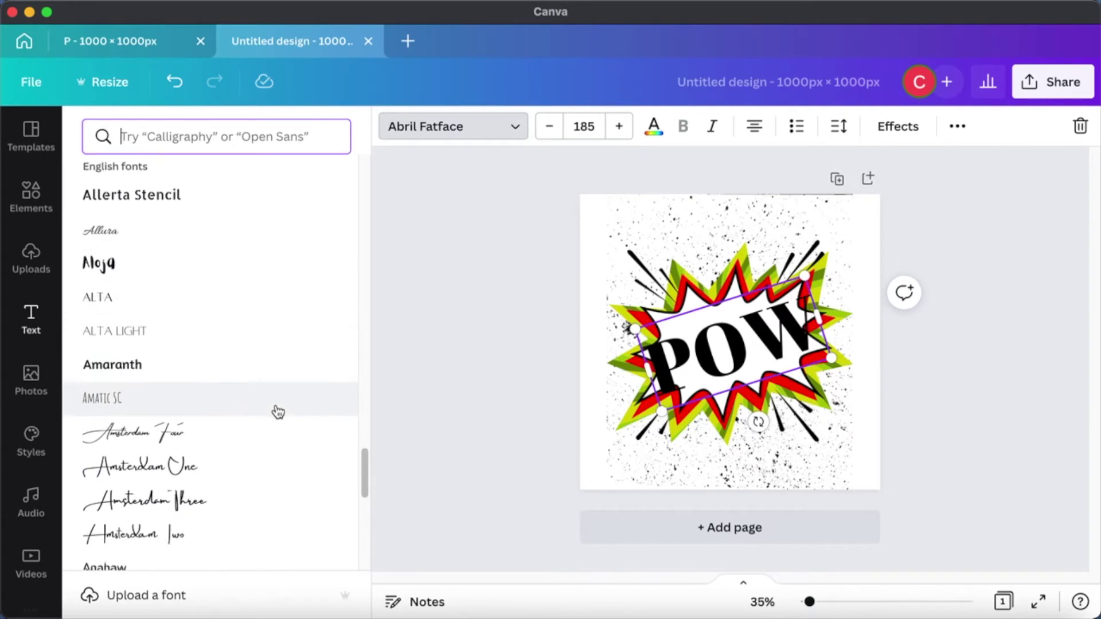
scroll(278, 412, "down", 10)
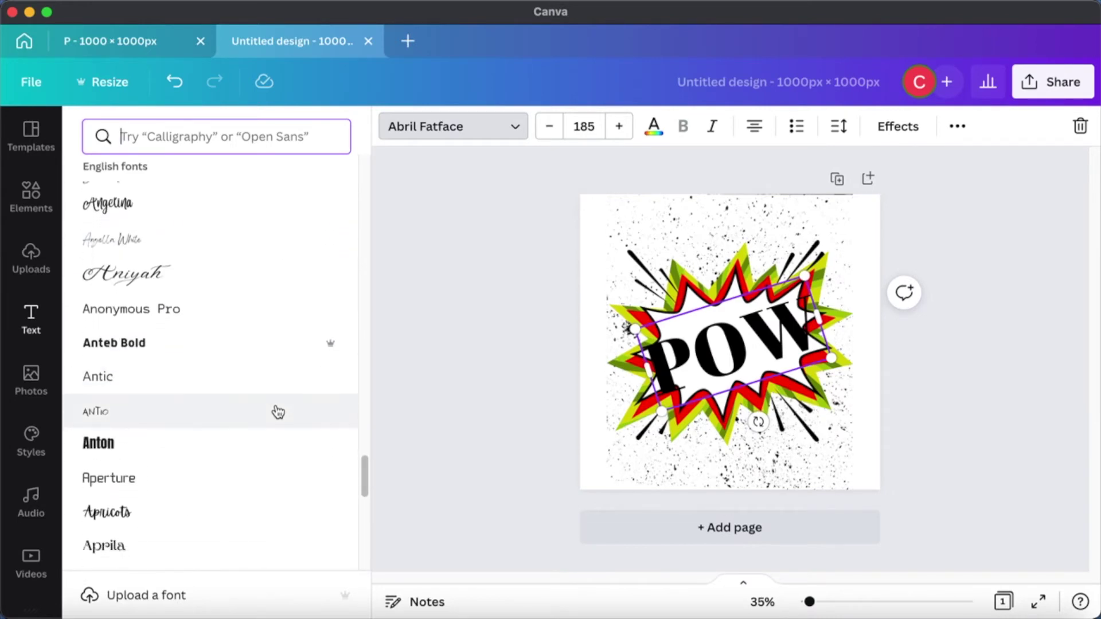
scroll(278, 411, "down", 10)
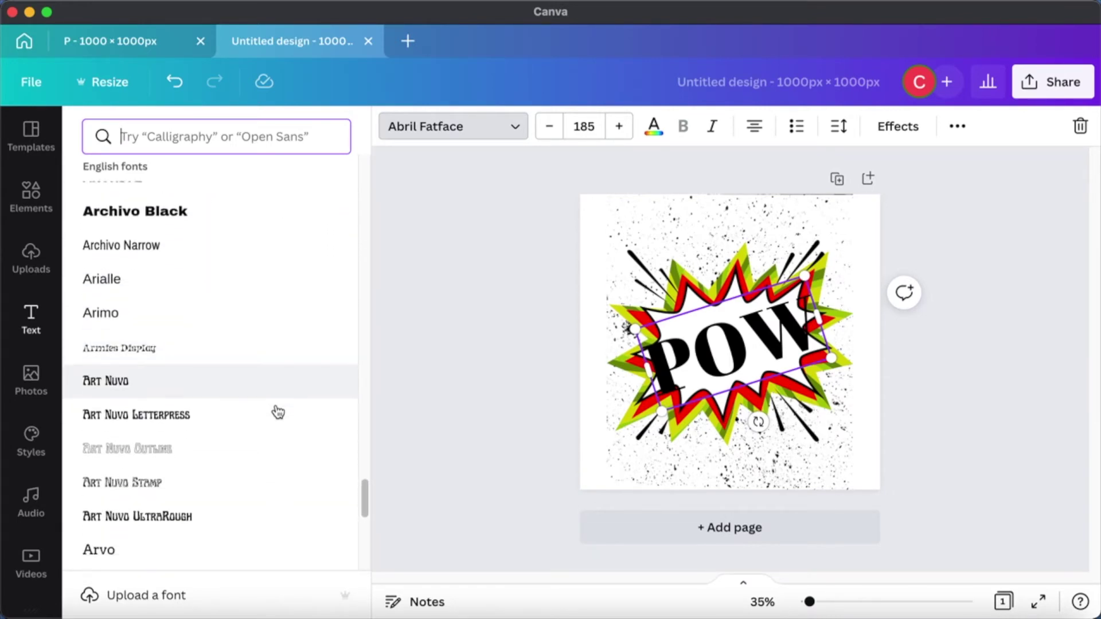
scroll(278, 412, "down", 5)
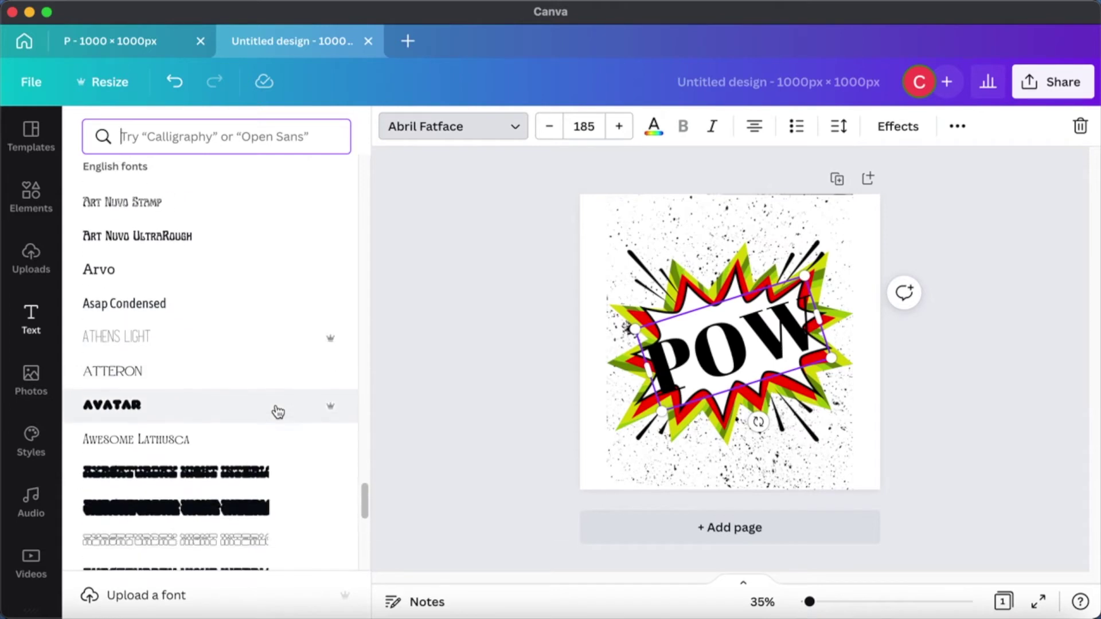
scroll(278, 411, "up", 1)
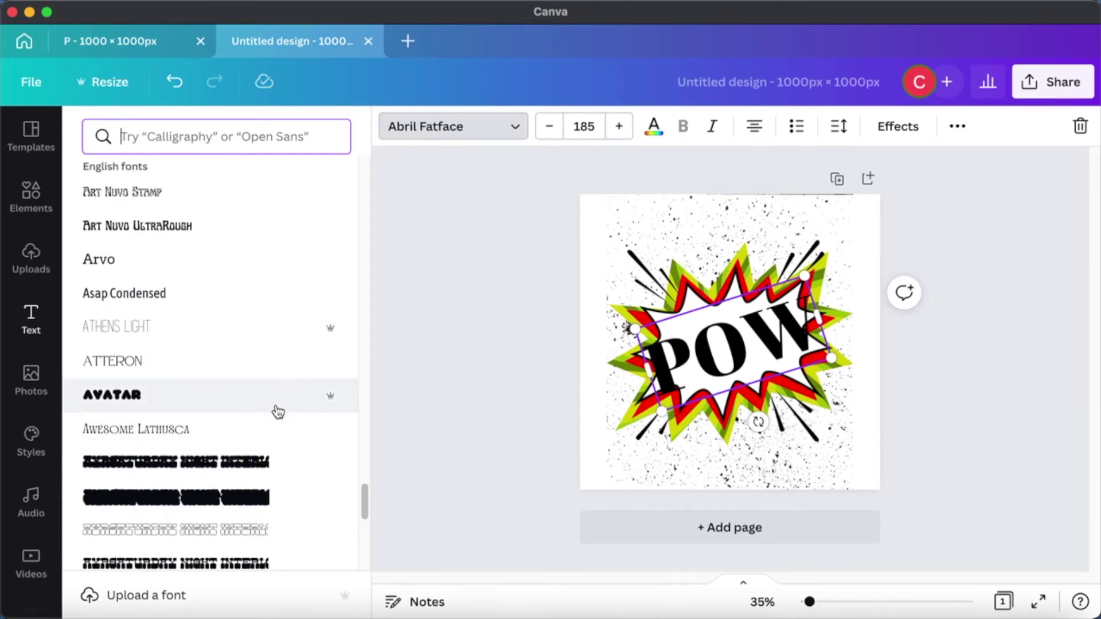
scroll(278, 411, "down", 5)
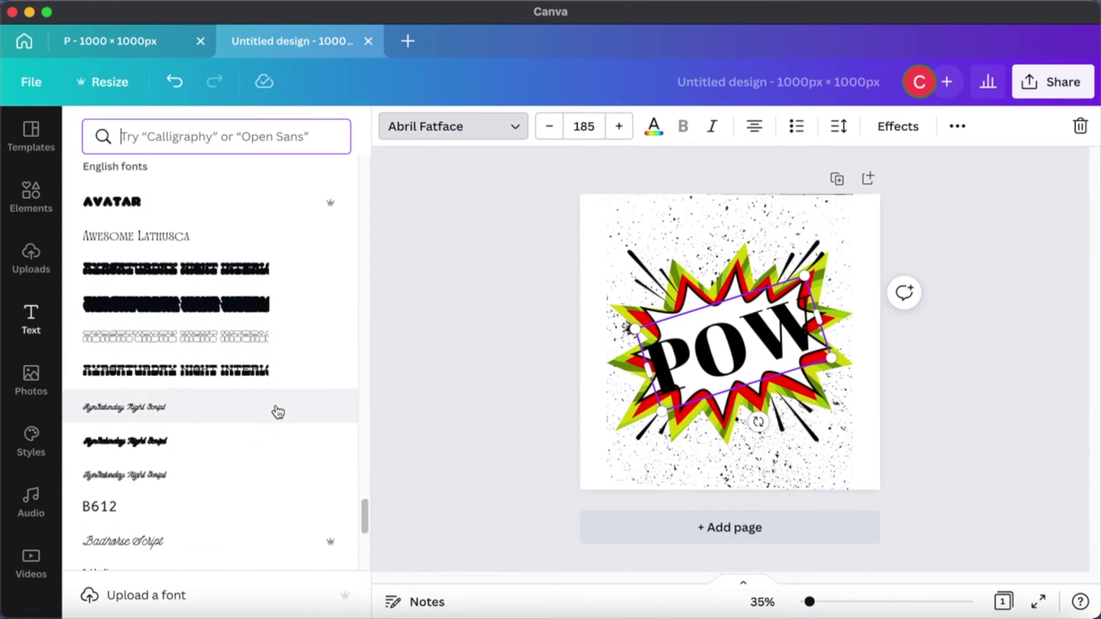
scroll(278, 411, "up", 6)
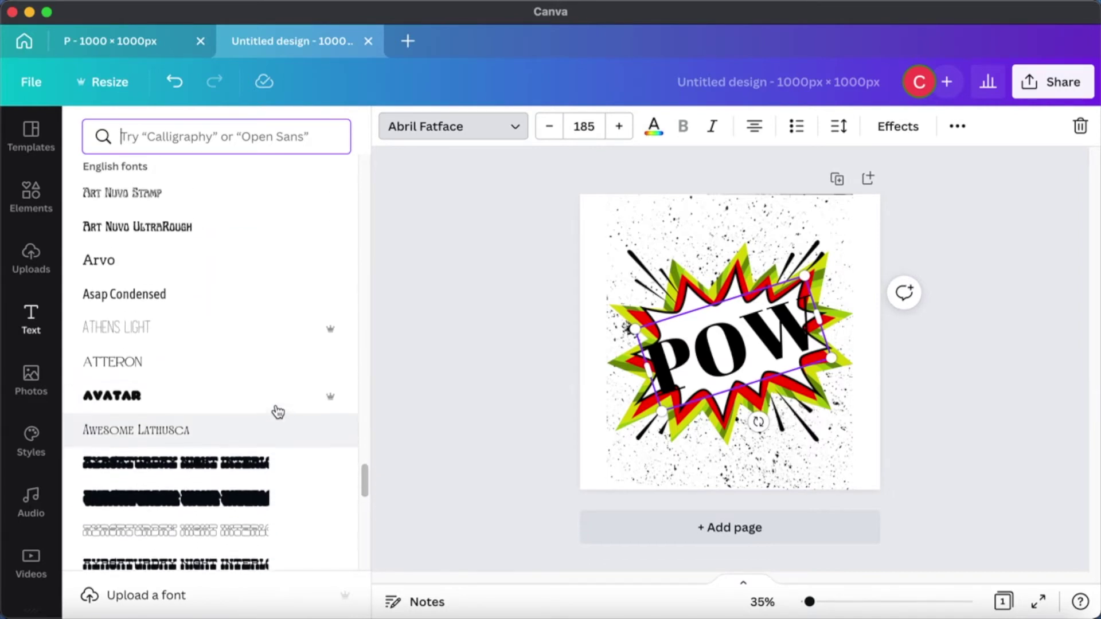
type("ATM")
left_click(128, 223)
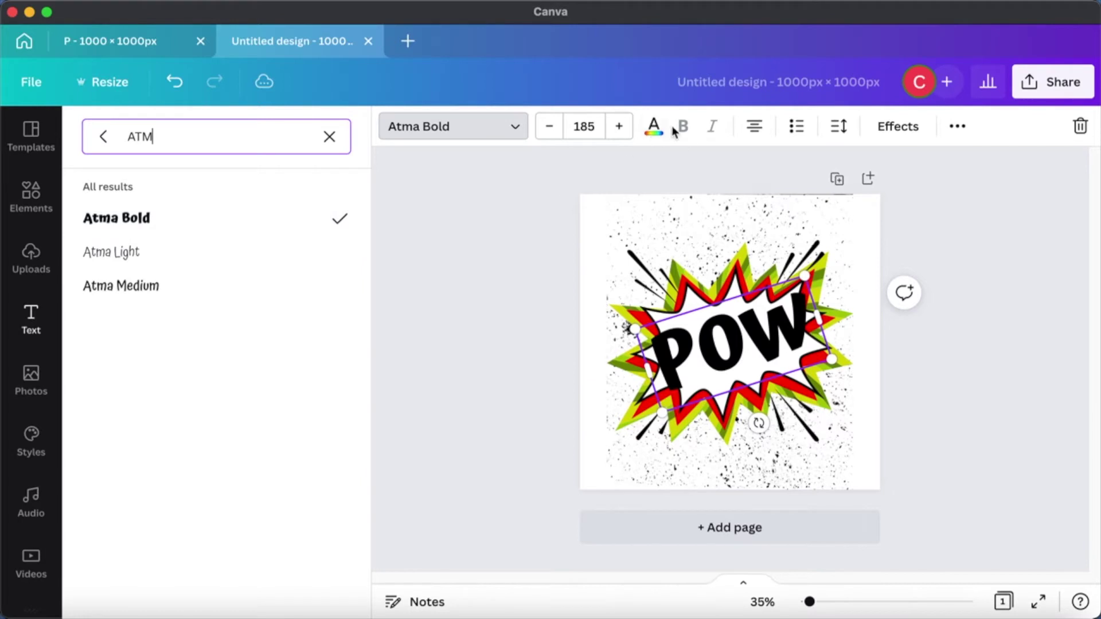
left_click(654, 128)
Step: Make the POW lettering yellow after trying red
scroll(253, 432, "down", 5)
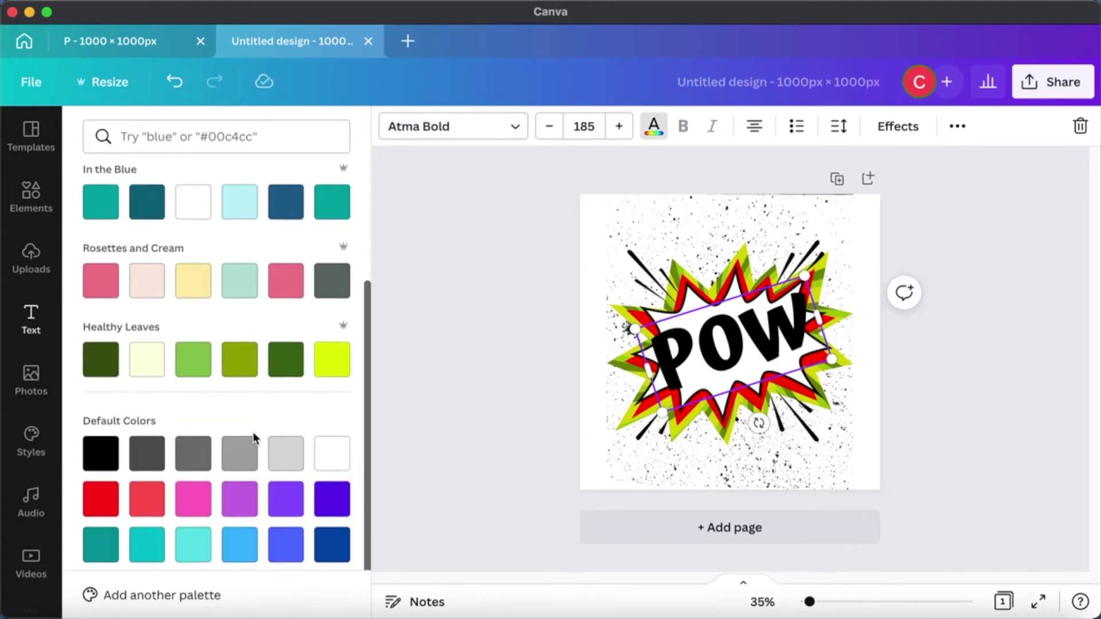
left_click(92, 506)
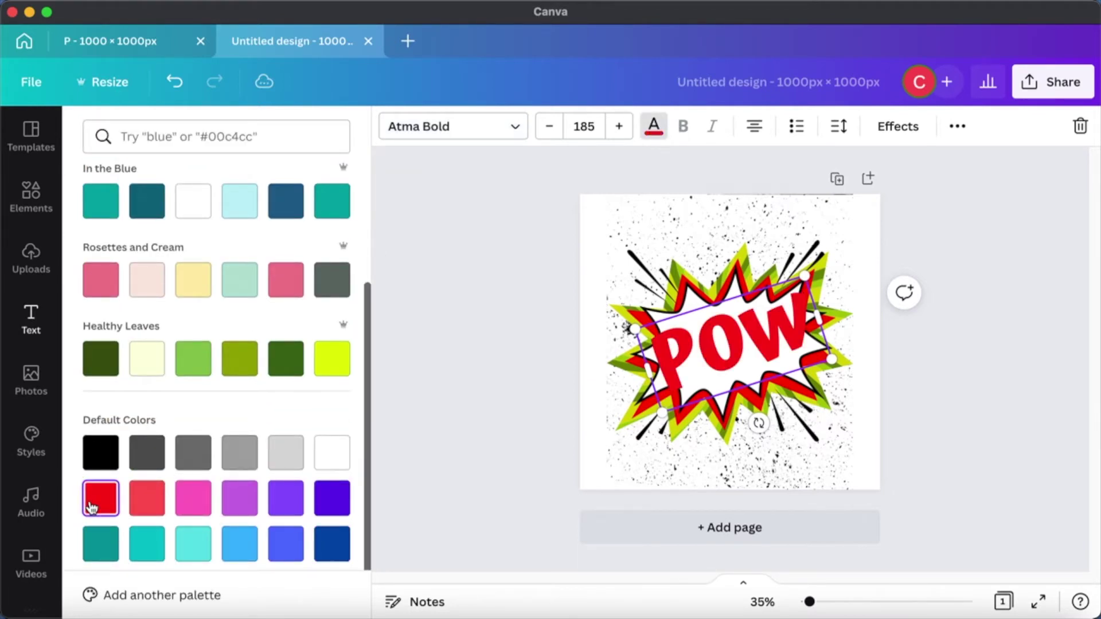
scroll(213, 410, "down", 2)
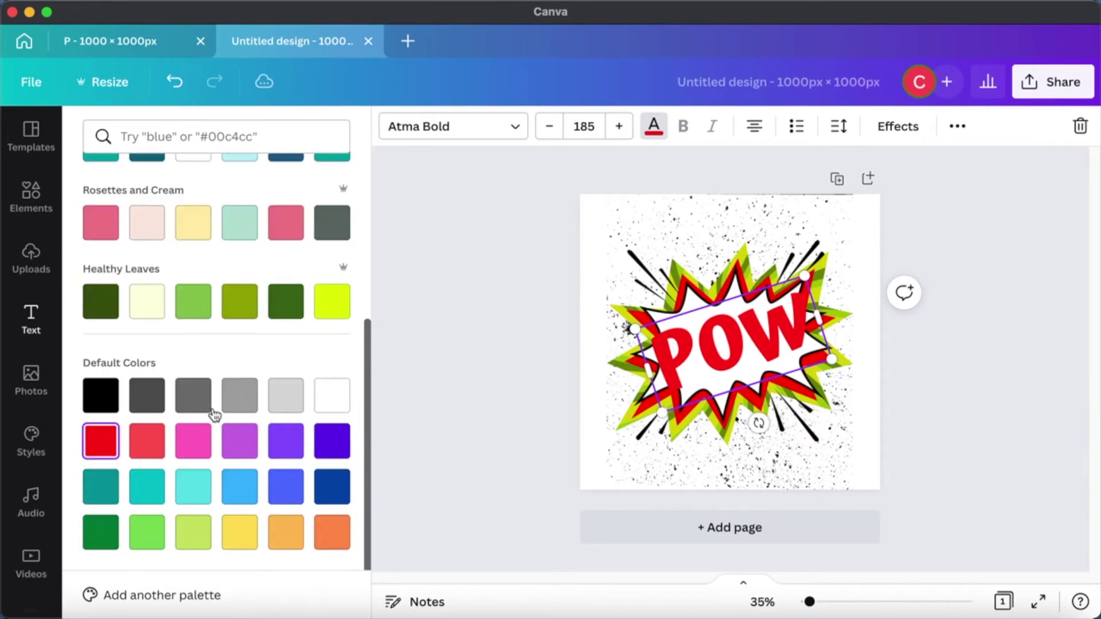
left_click(242, 535)
left_click(102, 442)
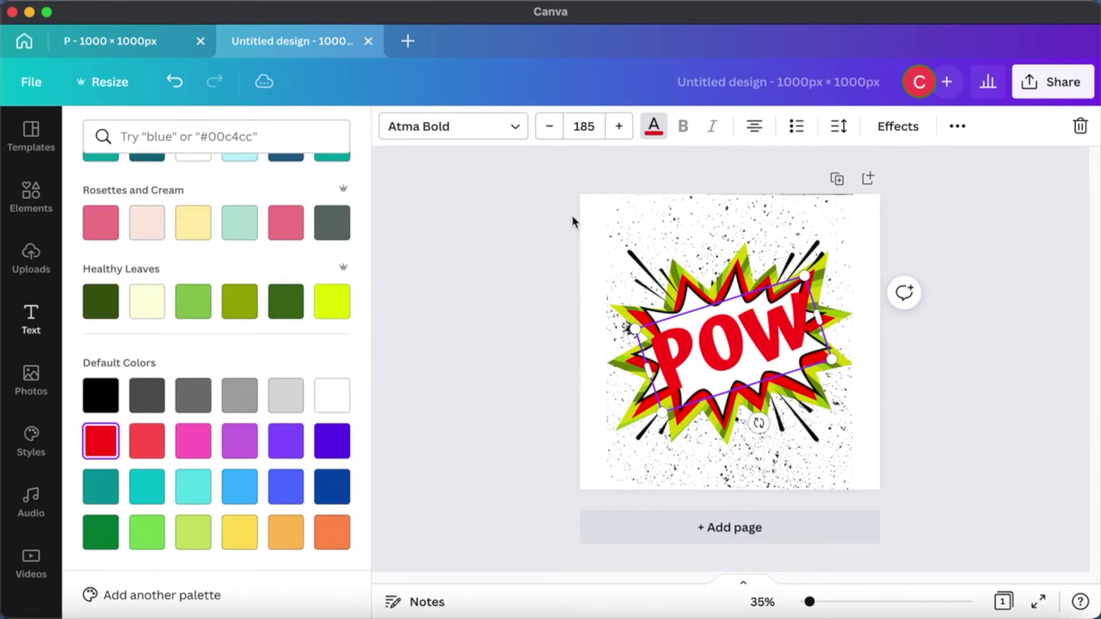
left_click(240, 532)
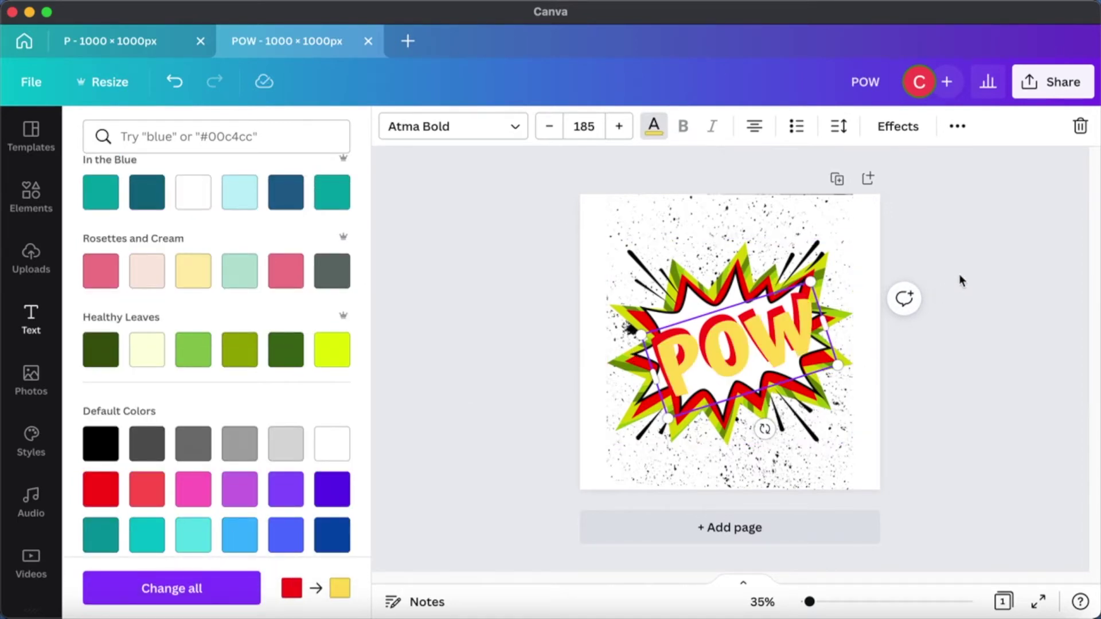
left_click(960, 275)
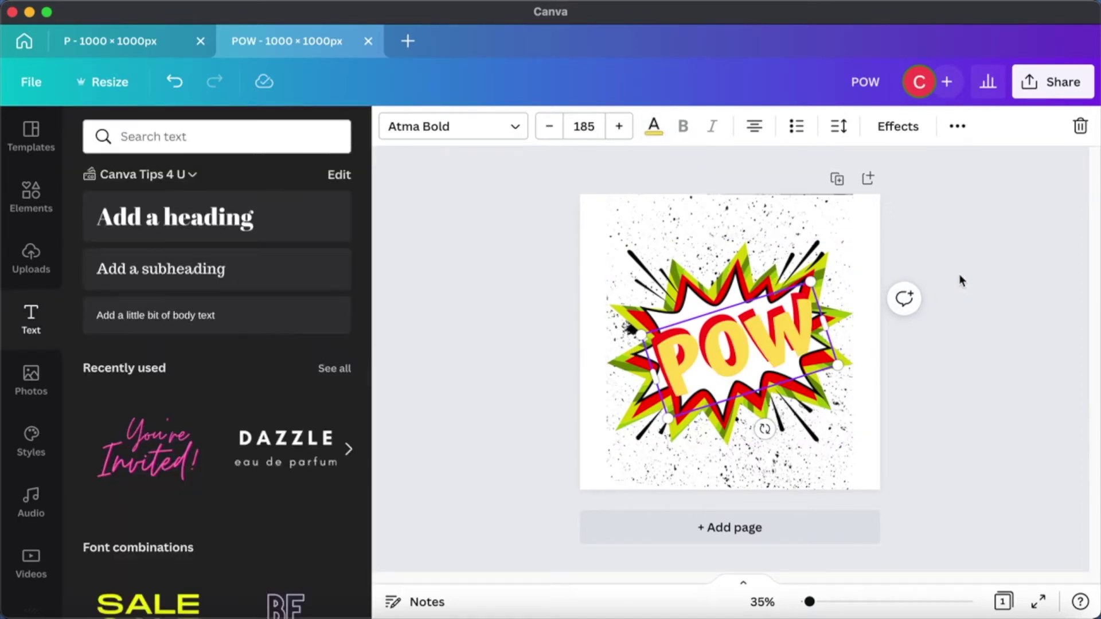
Step: Recolour the starburst's dark green, lime green and yellow-green areas red
left_click(739, 270)
left_click(419, 126)
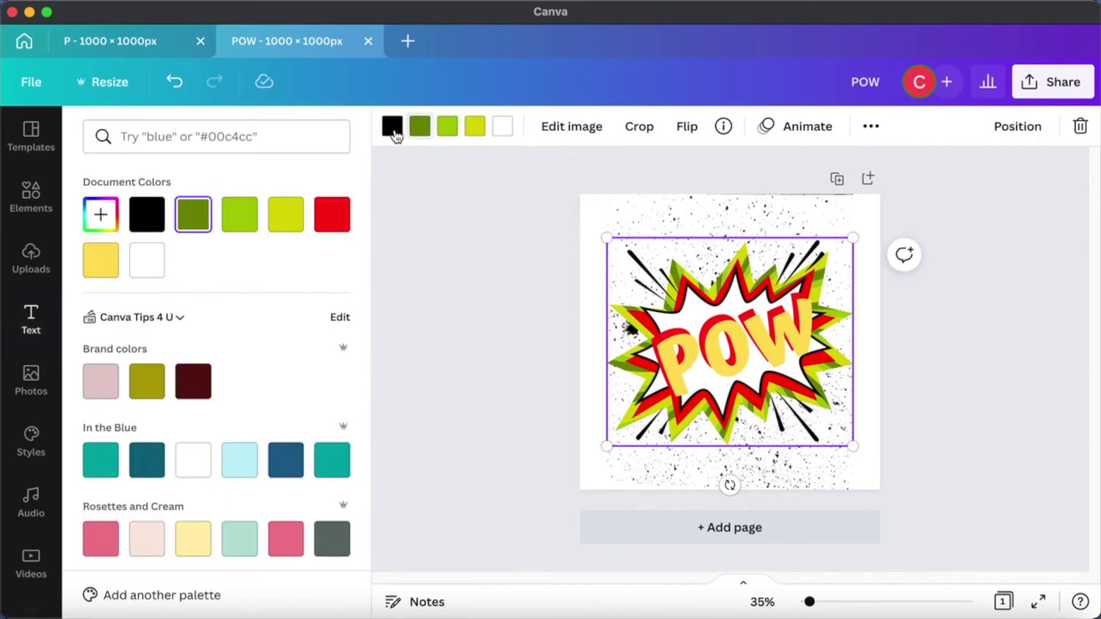
left_click(338, 220)
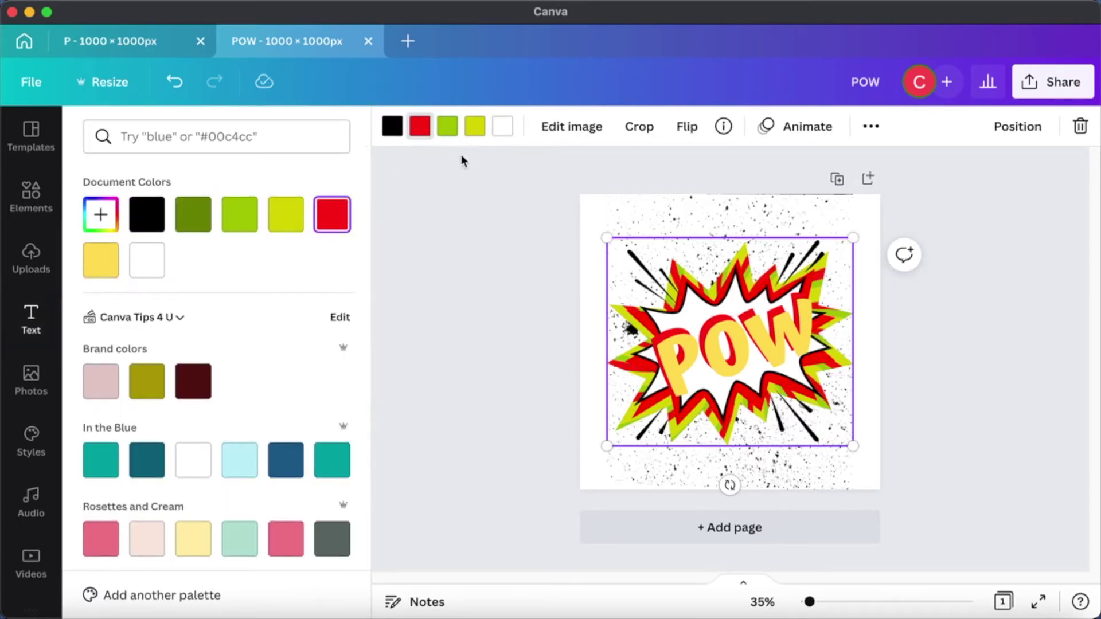
left_click(450, 127)
left_click(333, 223)
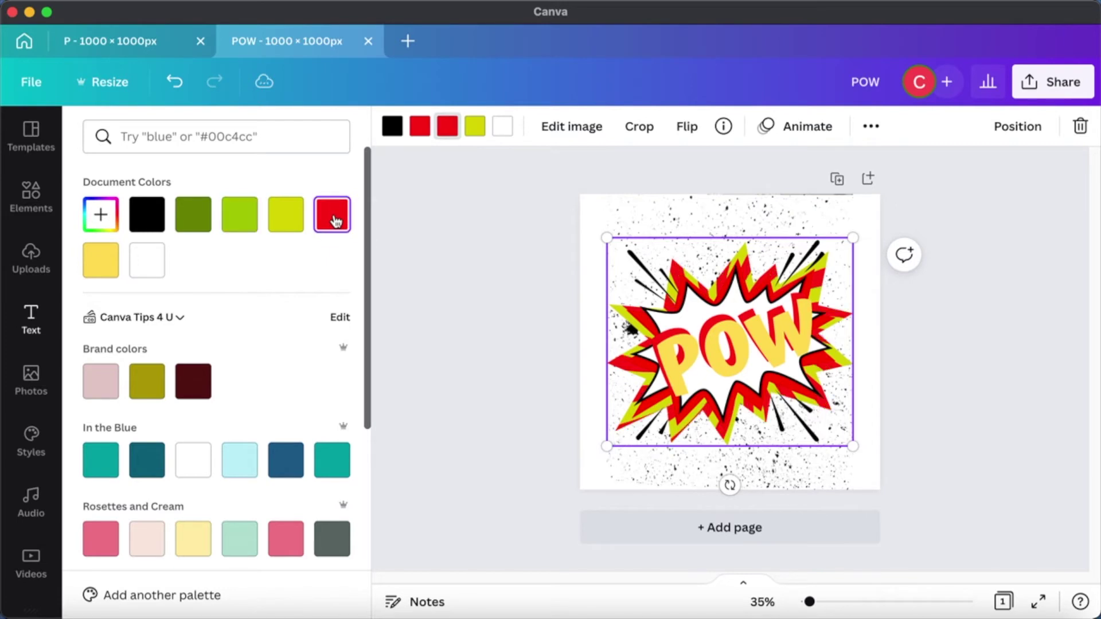
left_click(475, 127)
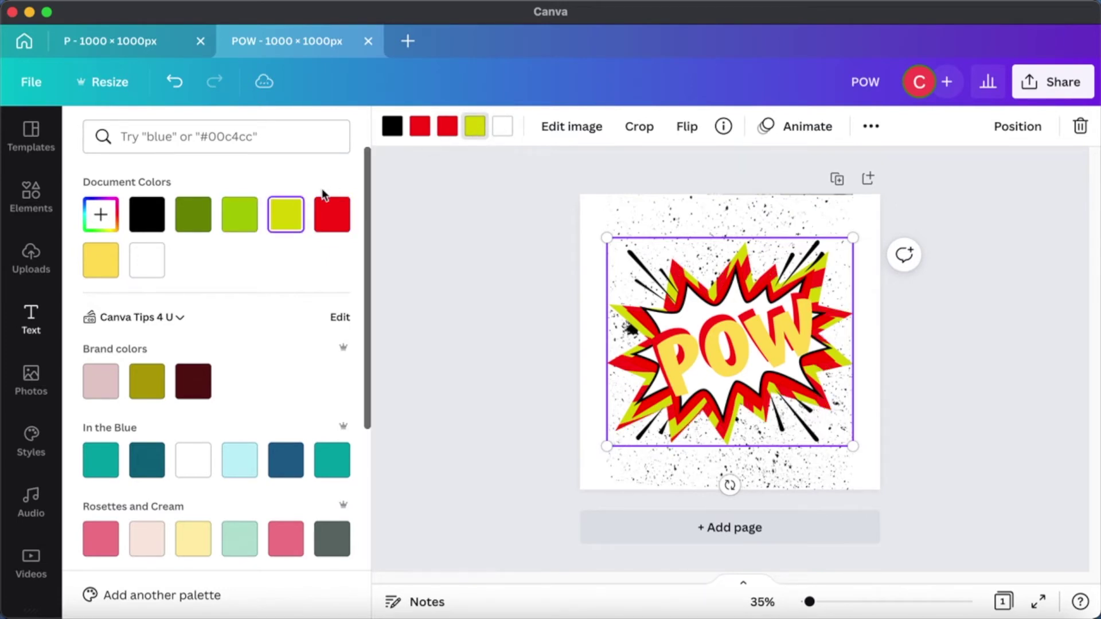
left_click(342, 219)
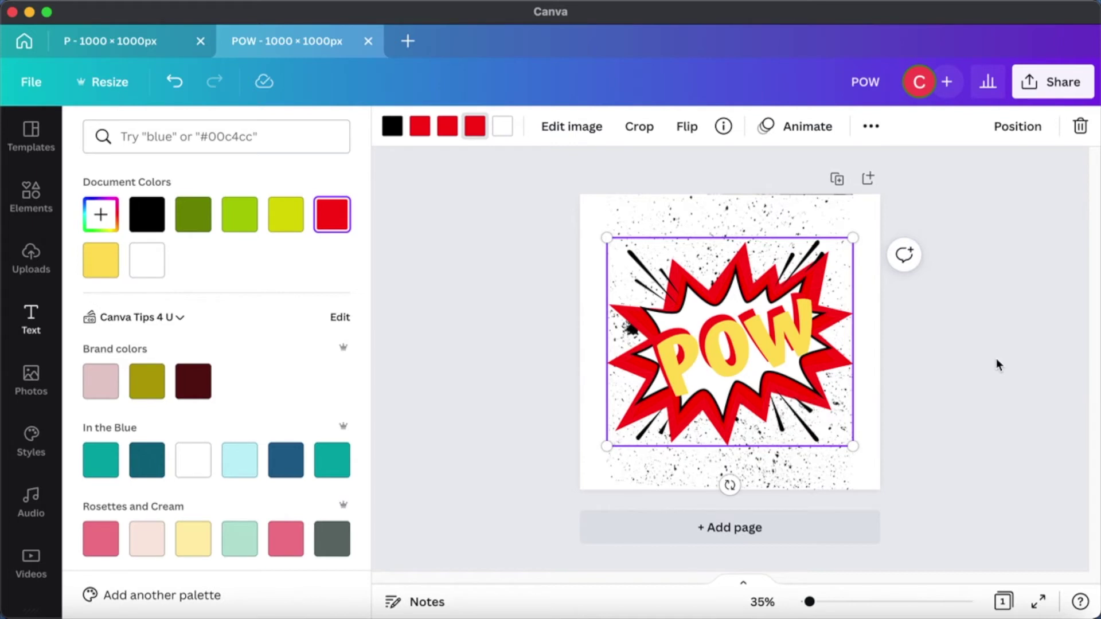
Step: Turn the starburst's black lines and outline dark blue
left_click(391, 131)
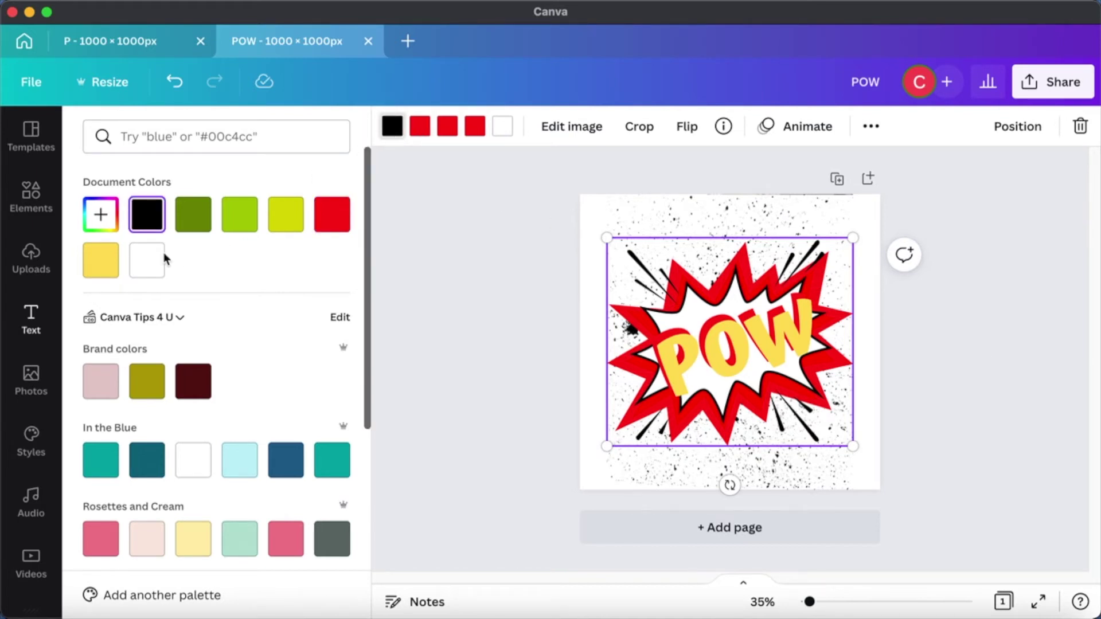
left_click(113, 272)
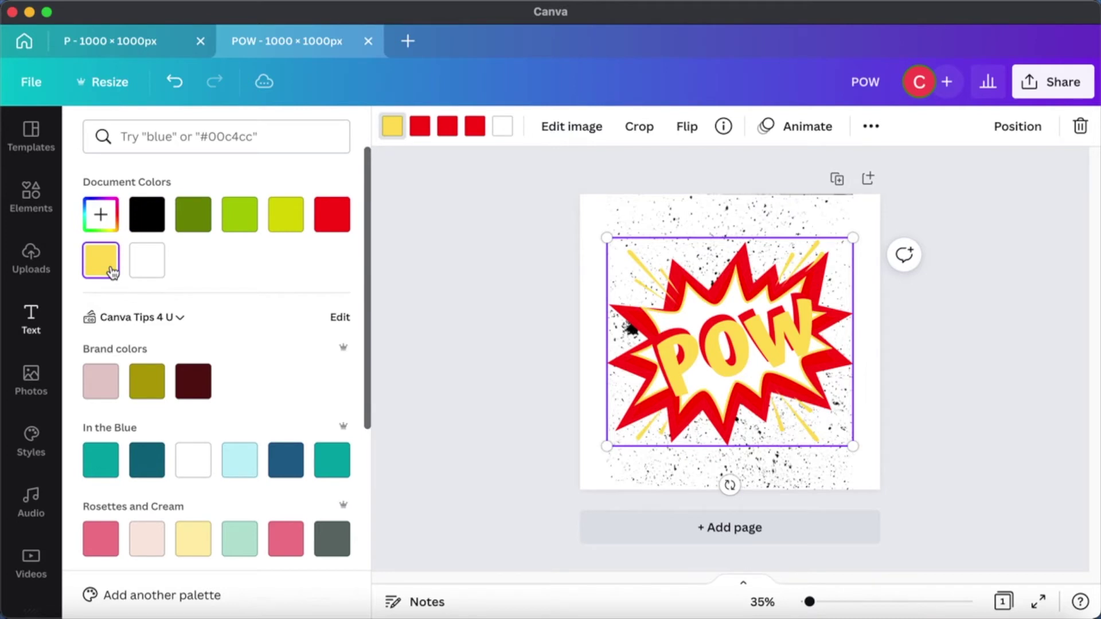
left_click(244, 462)
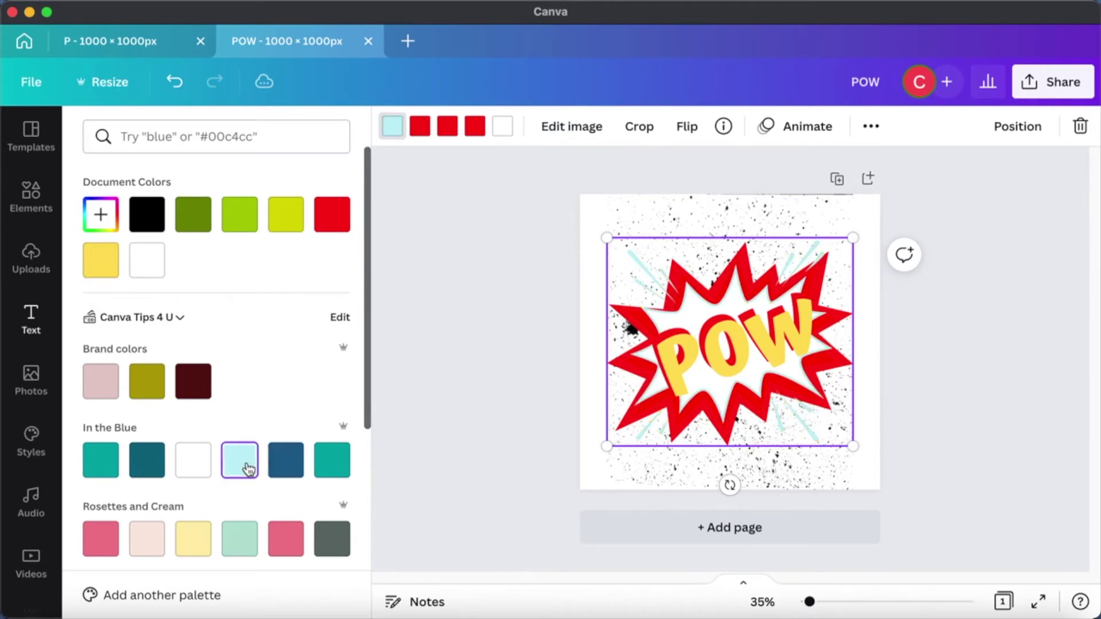
left_click(292, 472)
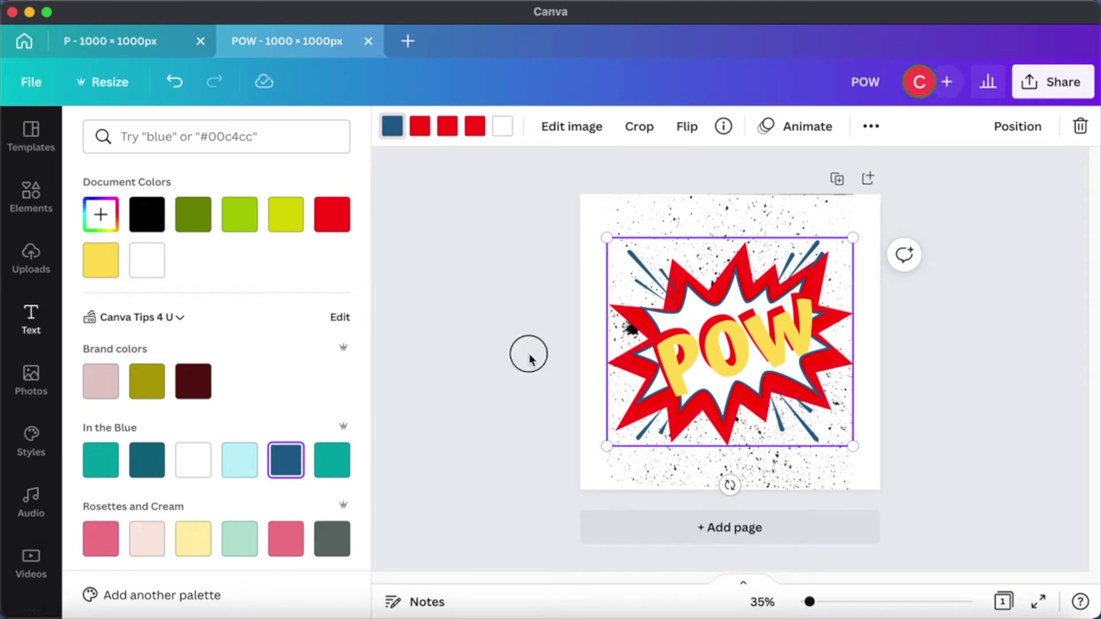
key("Escape")
Step: Unlock the grunge texture and bring it in front of the POW burst
left_click(948, 297)
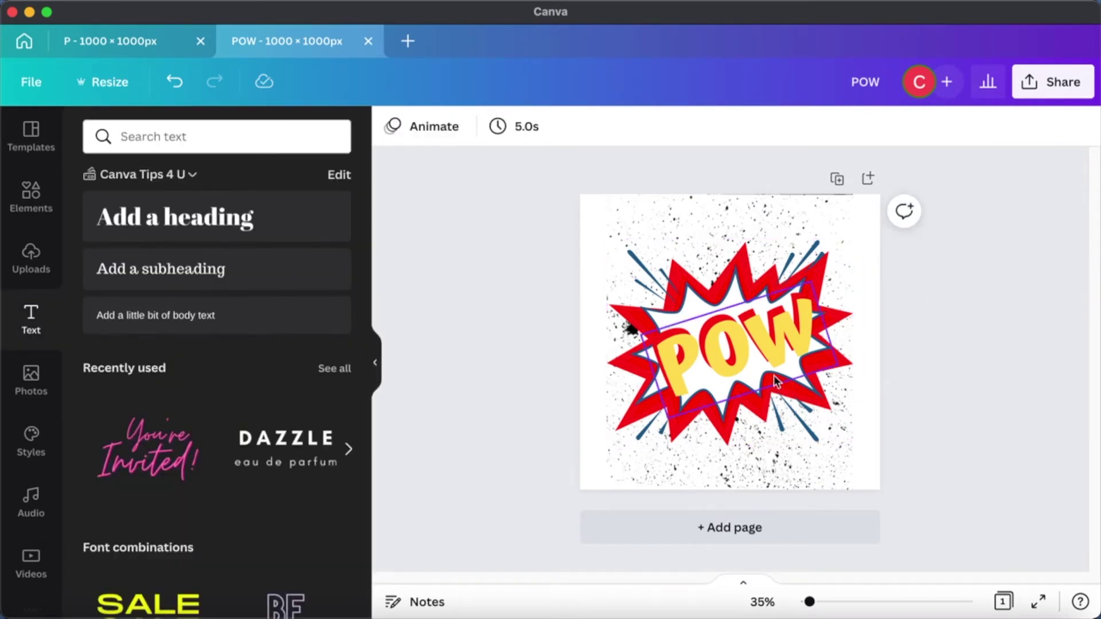
left_click(713, 224)
left_click(1050, 125)
right_click(729, 221)
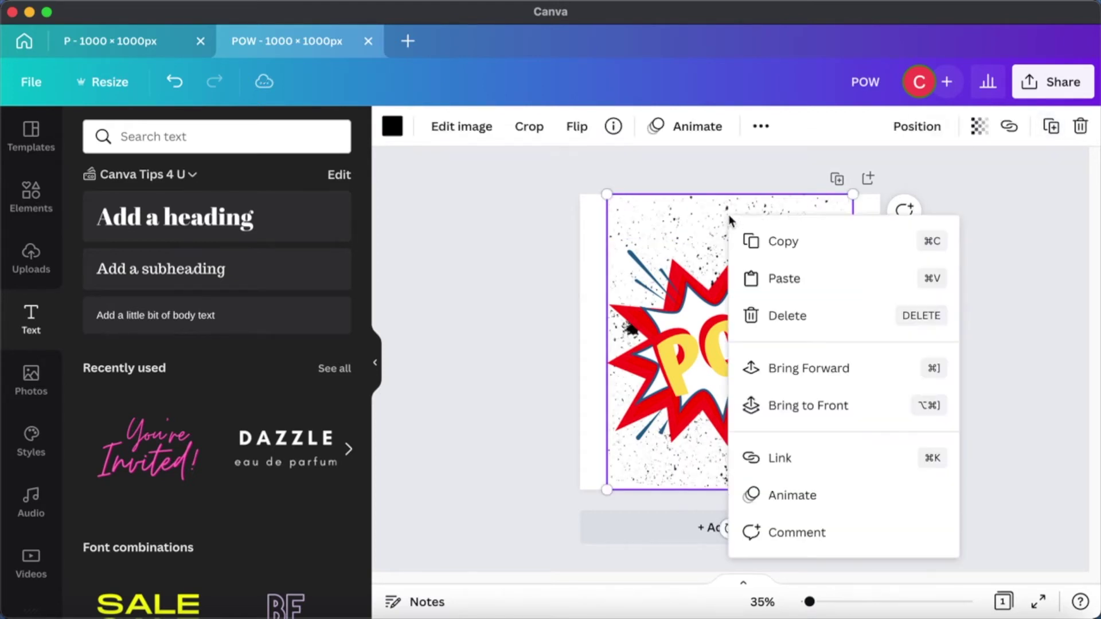
left_click(818, 405)
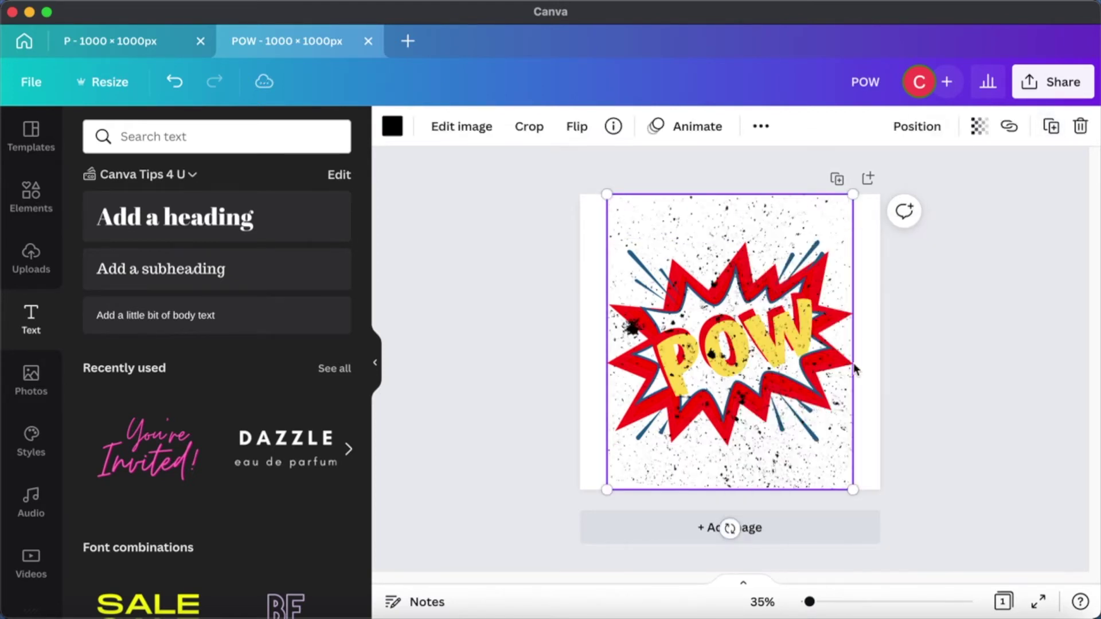
left_click(914, 308)
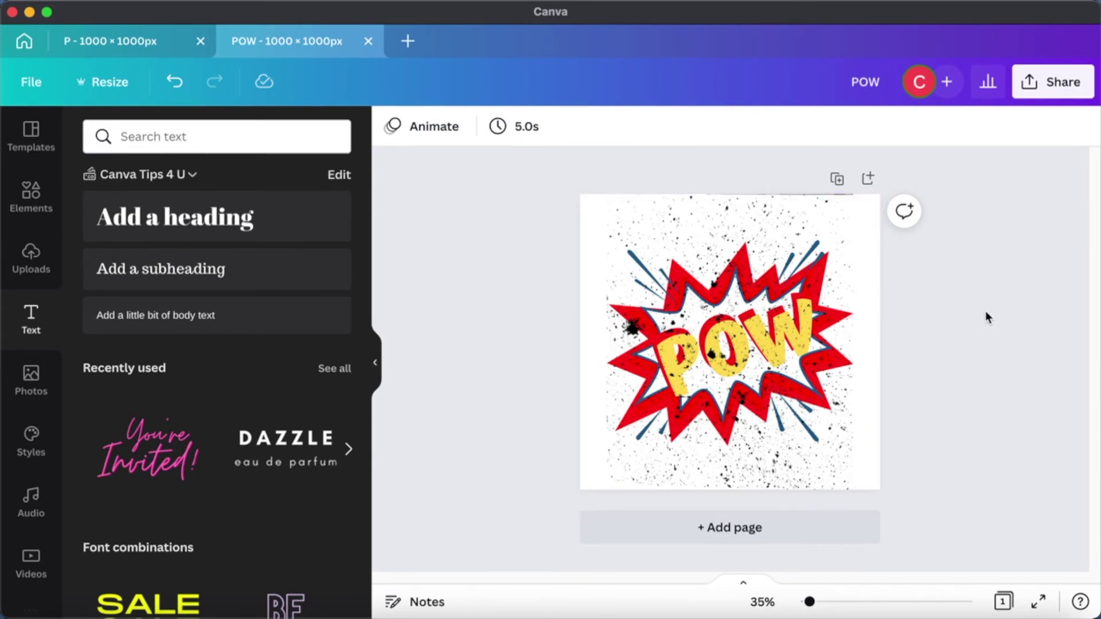
Step: Revert the splatter's bring-forward and the last change to the POW graphic
key("super+z")
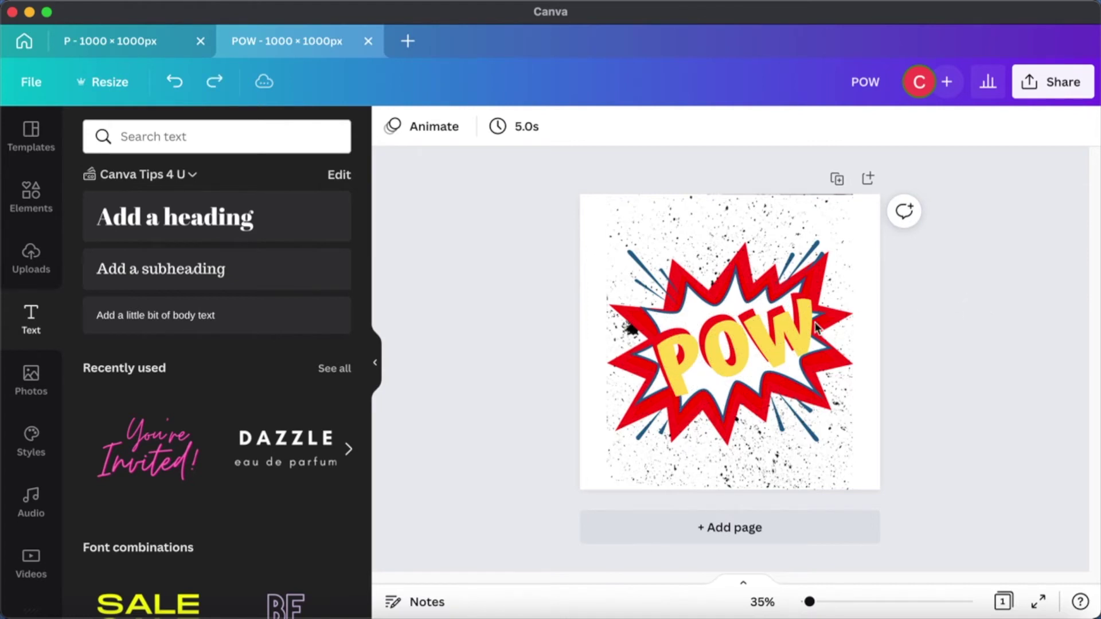
left_click(742, 339)
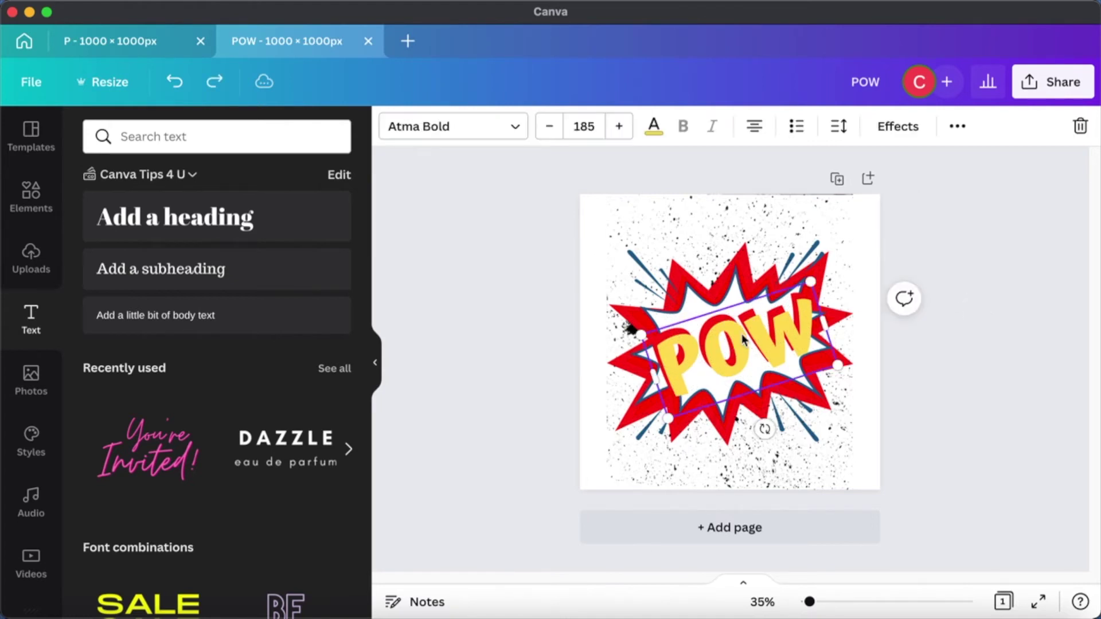
left_click(725, 277)
key("super+shift+z")
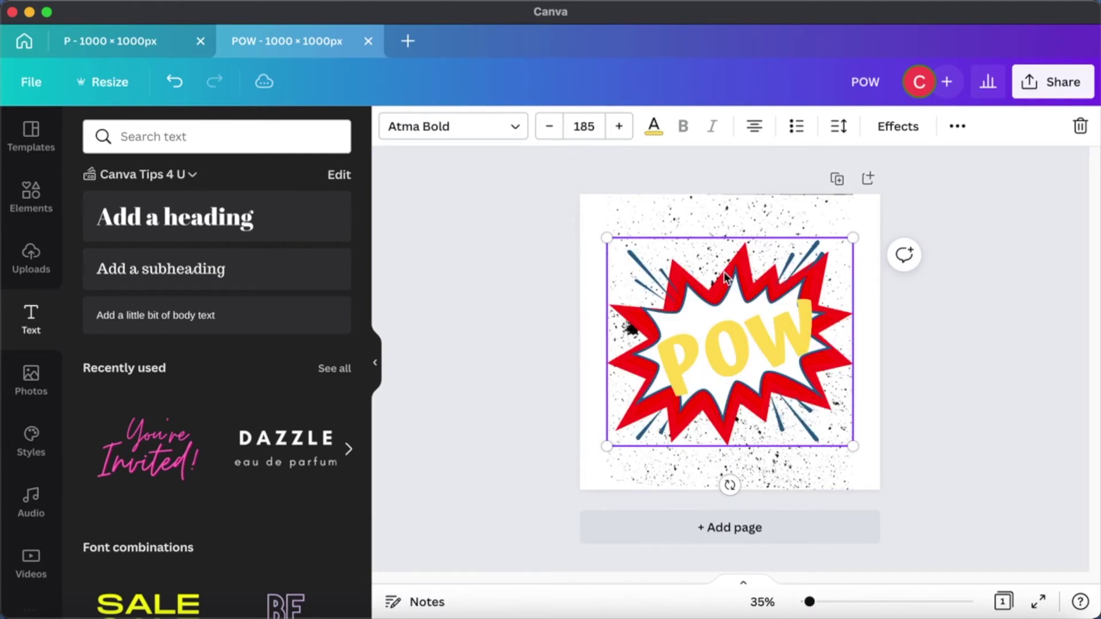
Step: Add a blank Page 2 and paste the POW starburst onto it
left_click(760, 540)
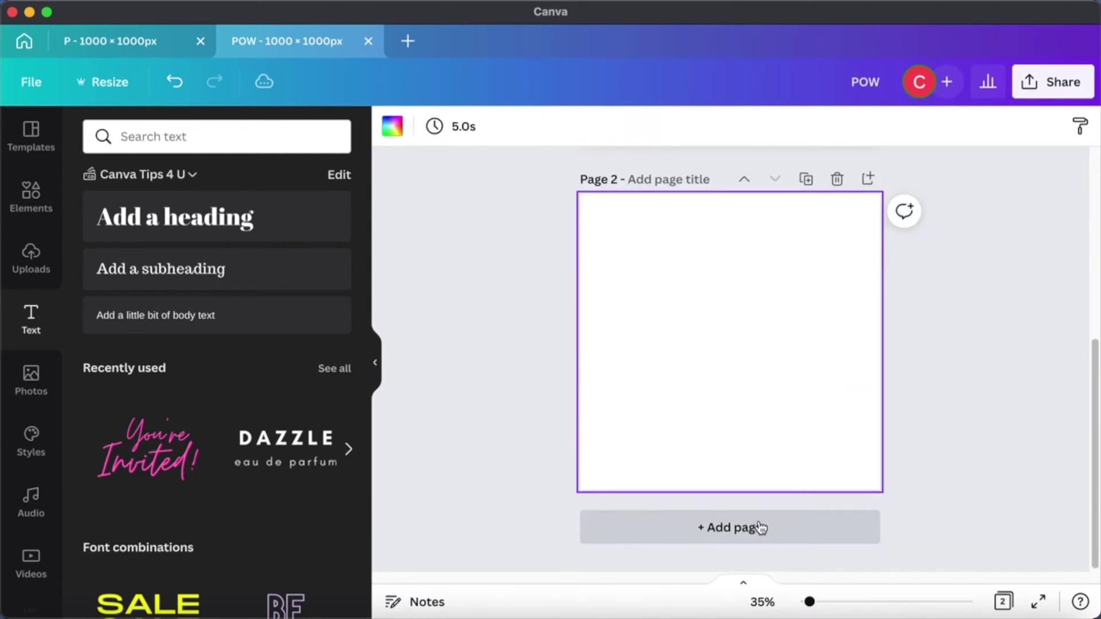
key("super+v")
left_click(958, 381)
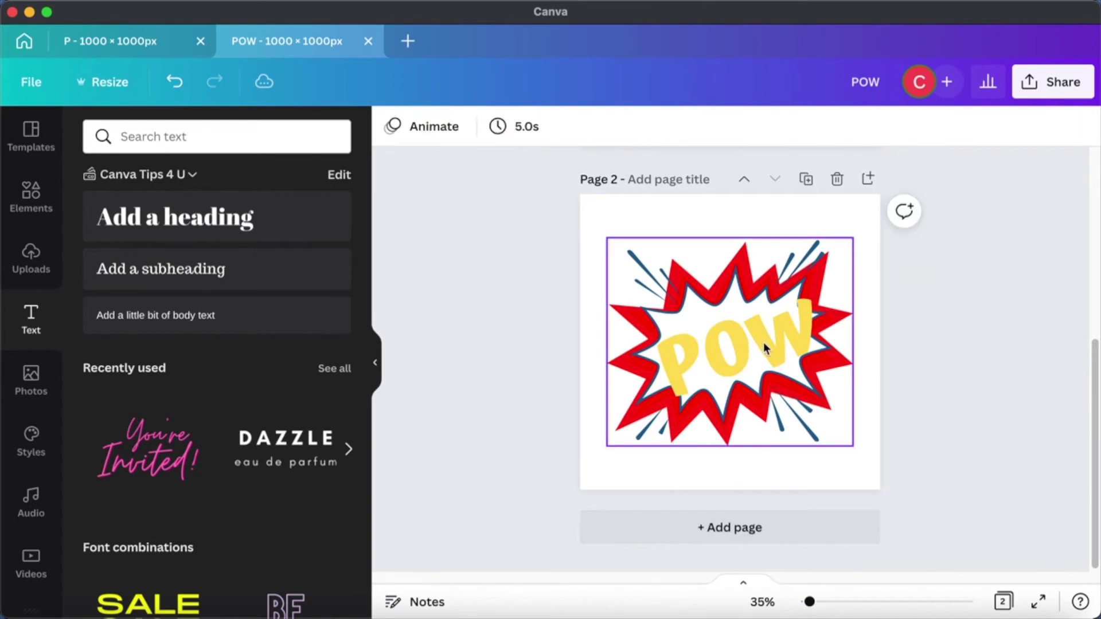
Step: Title Page 2 'STICKER' with a capital S and open the download settings
left_click(681, 180)
type("sTICKER")
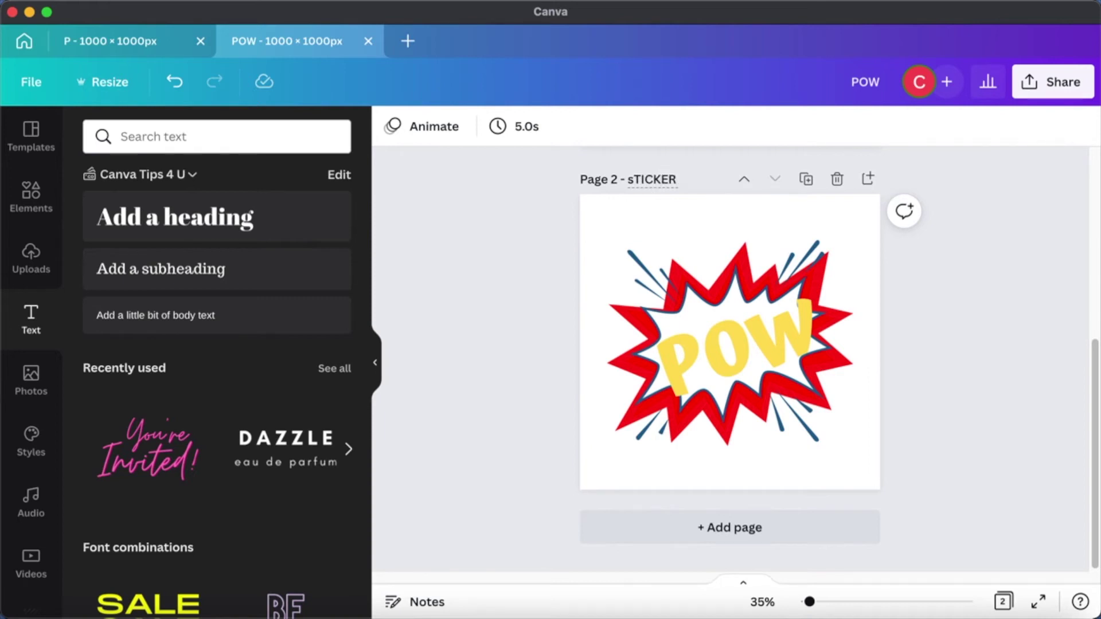
left_click(635, 180)
key("BackSpace")
type("S")
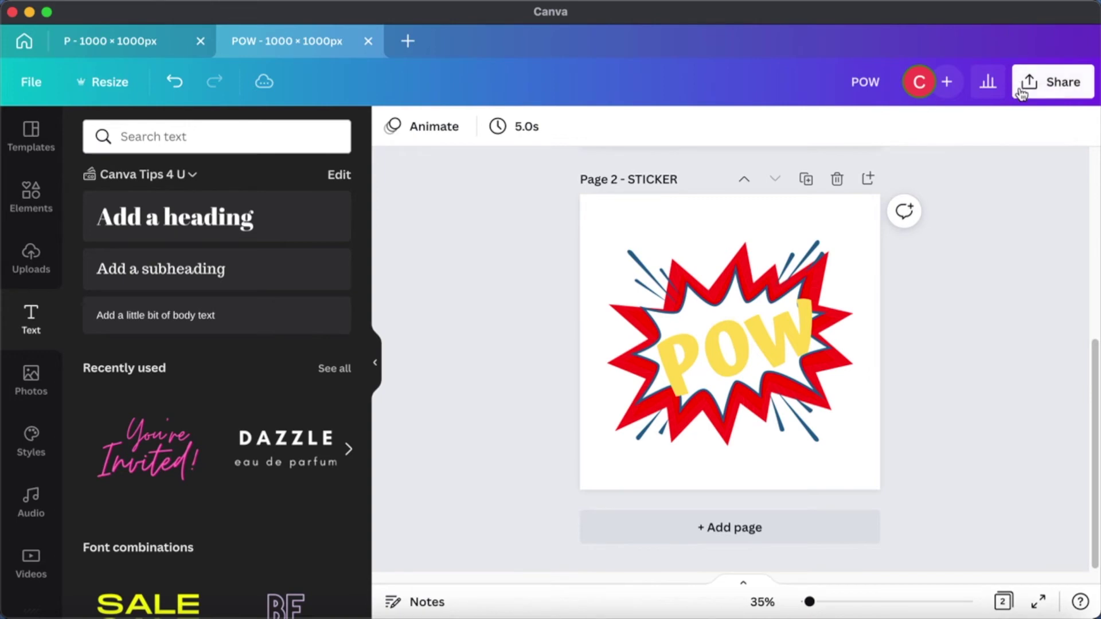
left_click(1053, 82)
left_click(838, 489)
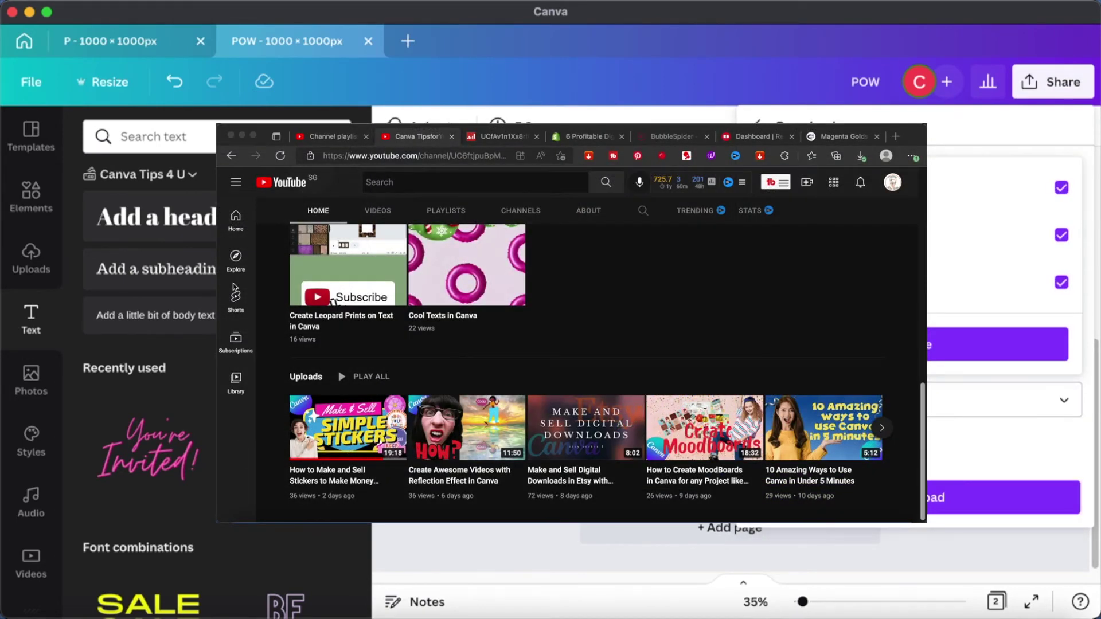
Step: Download the design as a PNG, browse the YouTube channel's playlists, then hide the browser
left_click(948, 433)
left_click(959, 504)
left_click(445, 211)
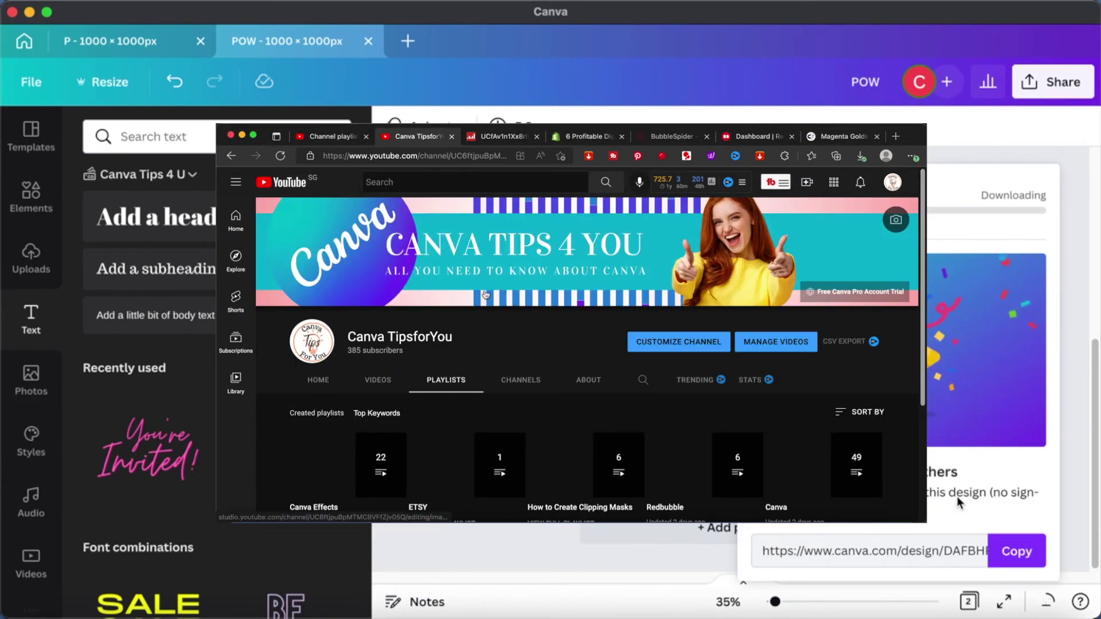
scroll(494, 313, "down", 3)
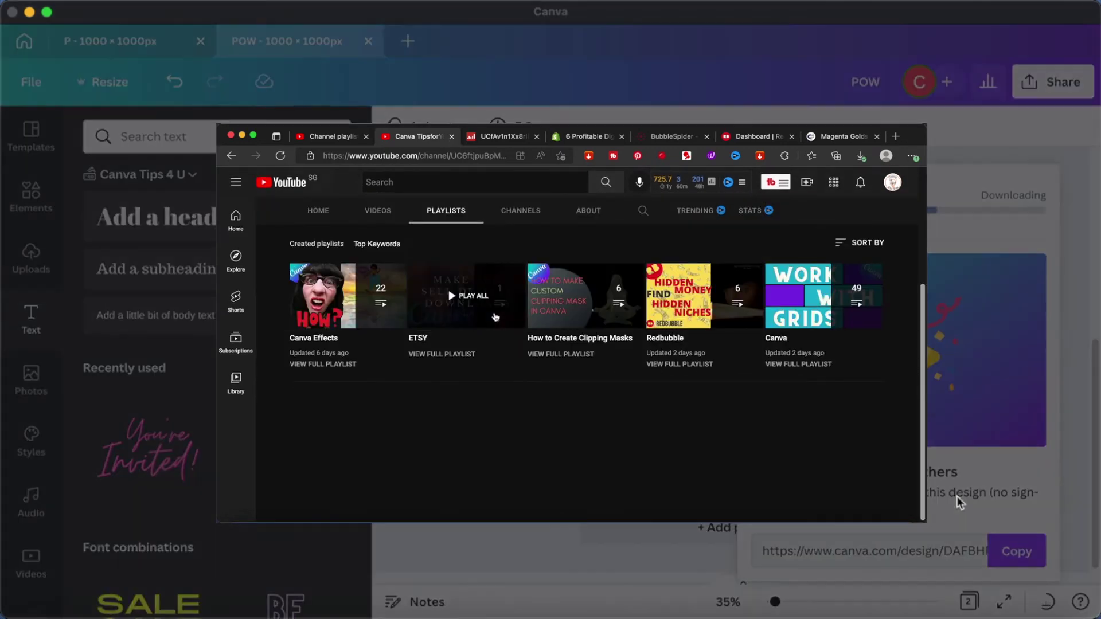
left_click(582, 352)
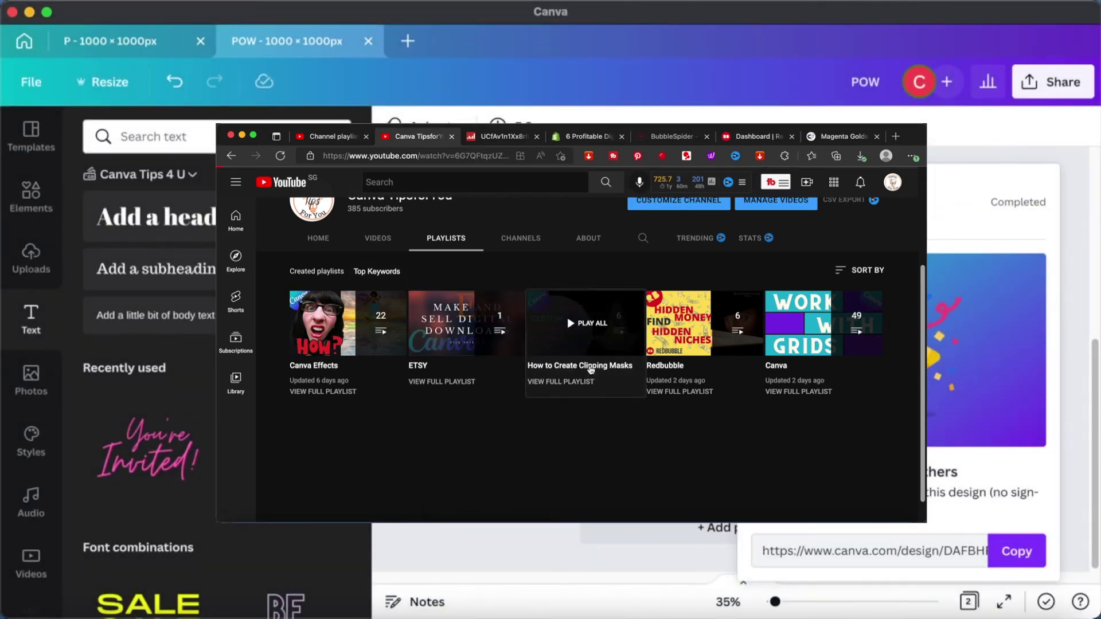
key("super+h")
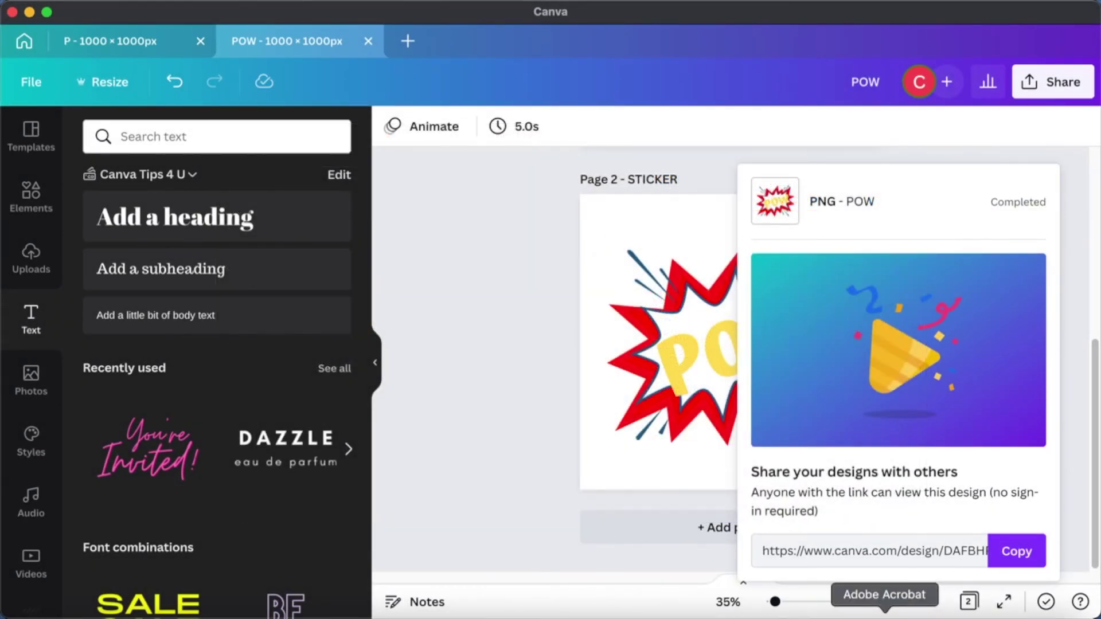
Step: Open the downloaded pow.png from the Downloads folder in Preview
left_click(29, 613)
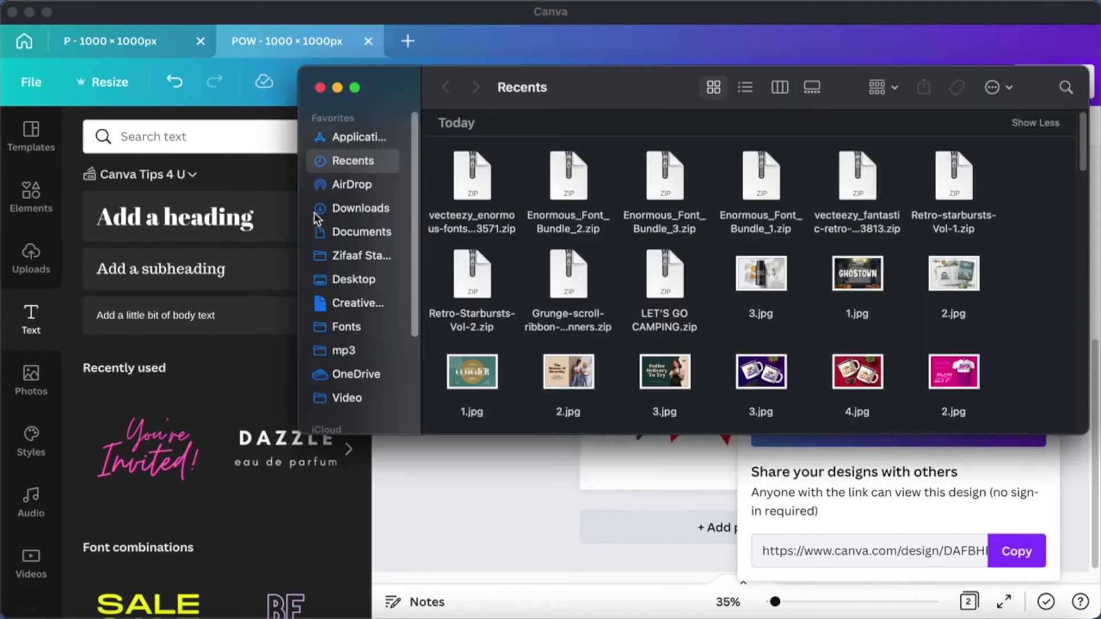
left_click(359, 210)
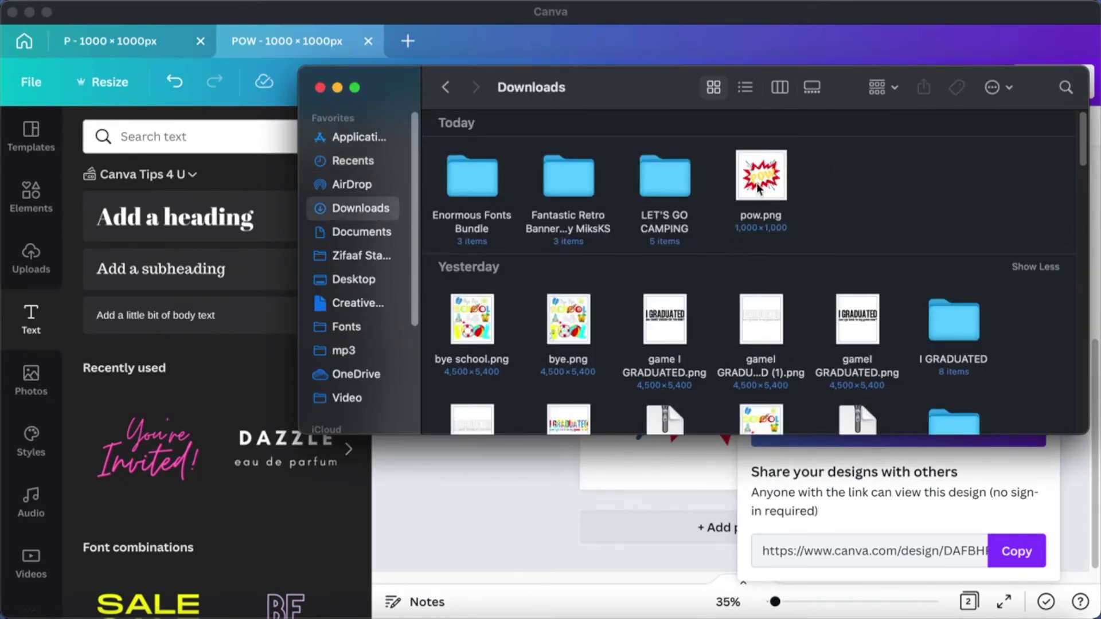
left_click(768, 184)
double_click(761, 175)
Step: Use Instant Alpha to delete the white interior and lettering, leaving a solid burst silhouette
left_click(172, 6)
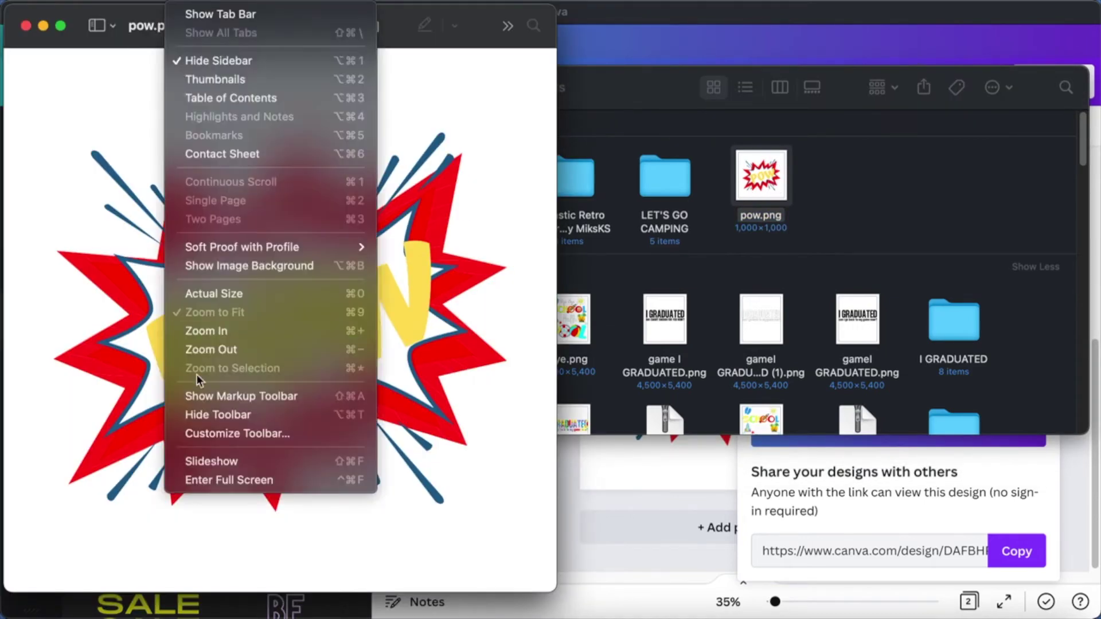
left_click(221, 327)
left_click(64, 59)
left_click_drag(115, 189, 226, 370)
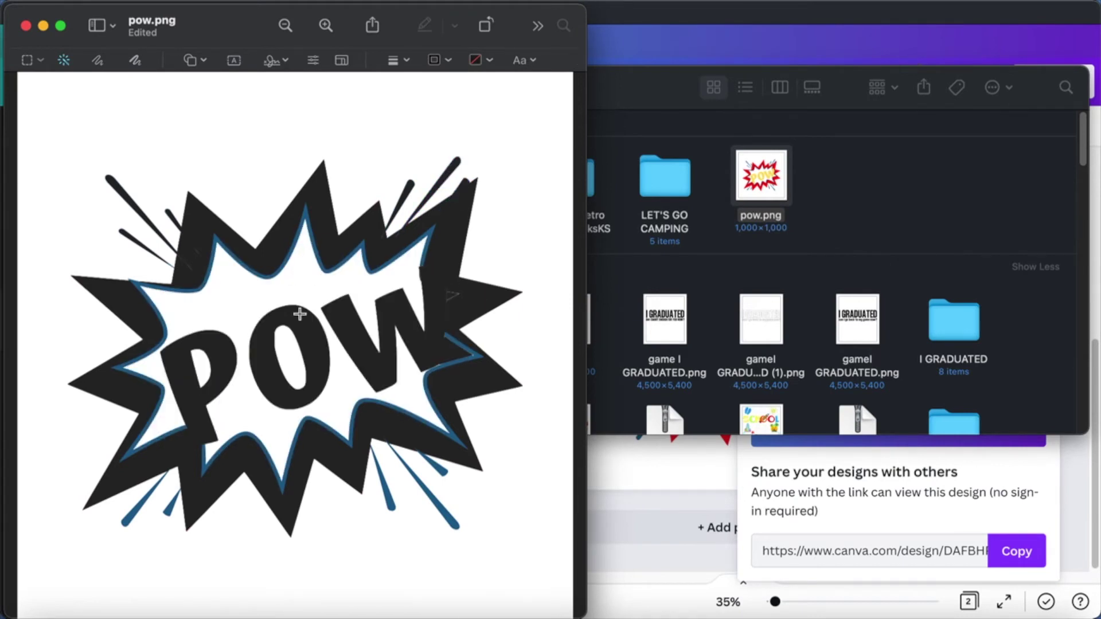
key("Delete")
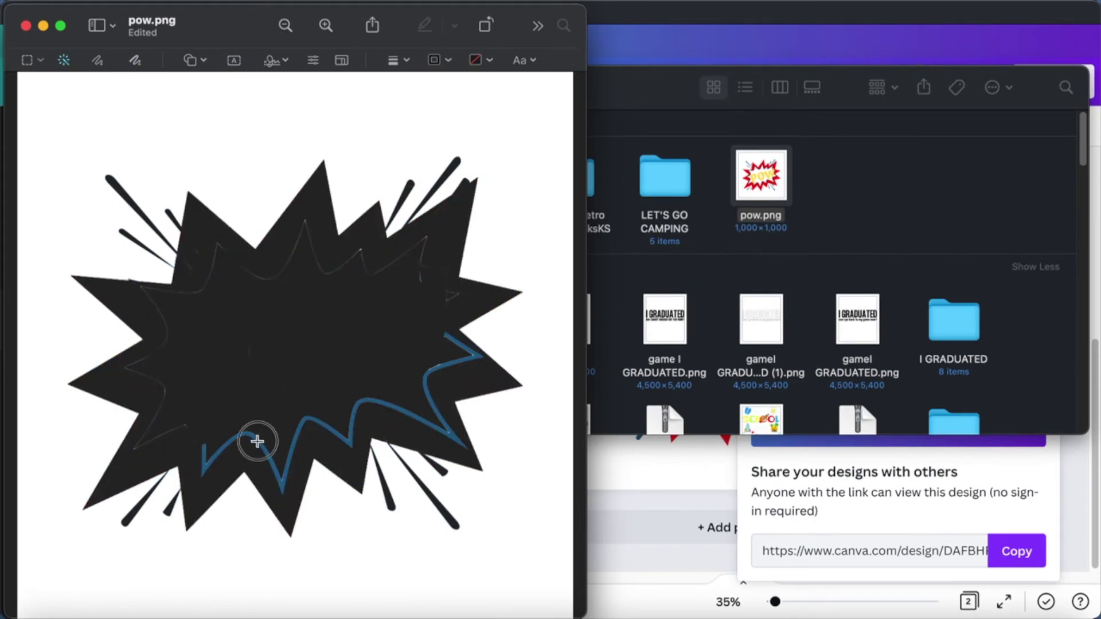
double_click(130, 8)
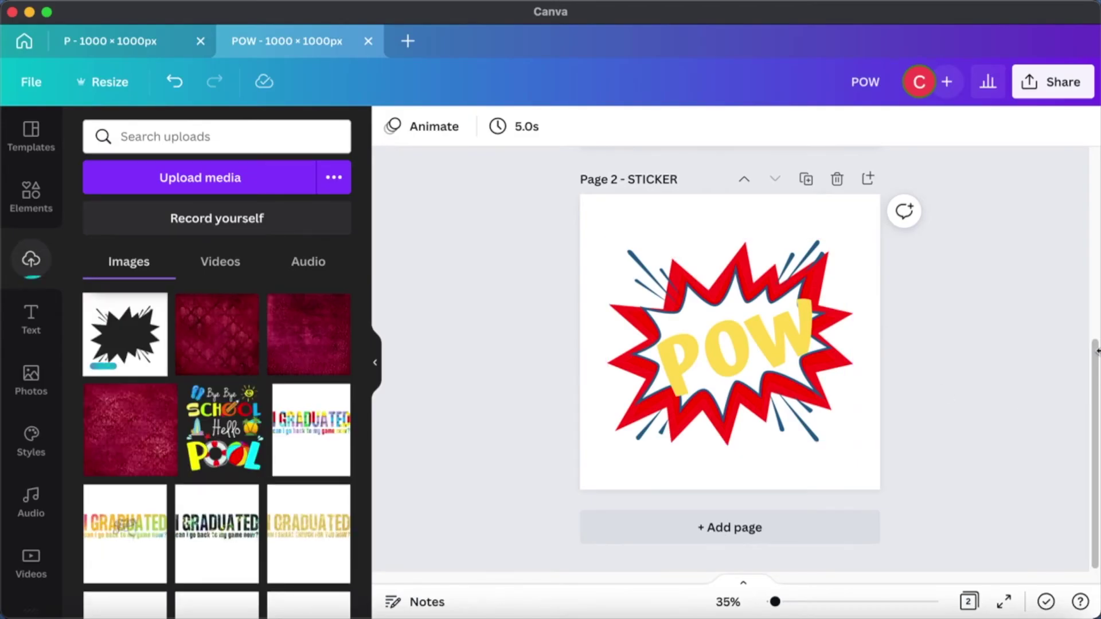
Step: Add the black burst upload to the page, then undo it
scroll(999, 305, "up", 5)
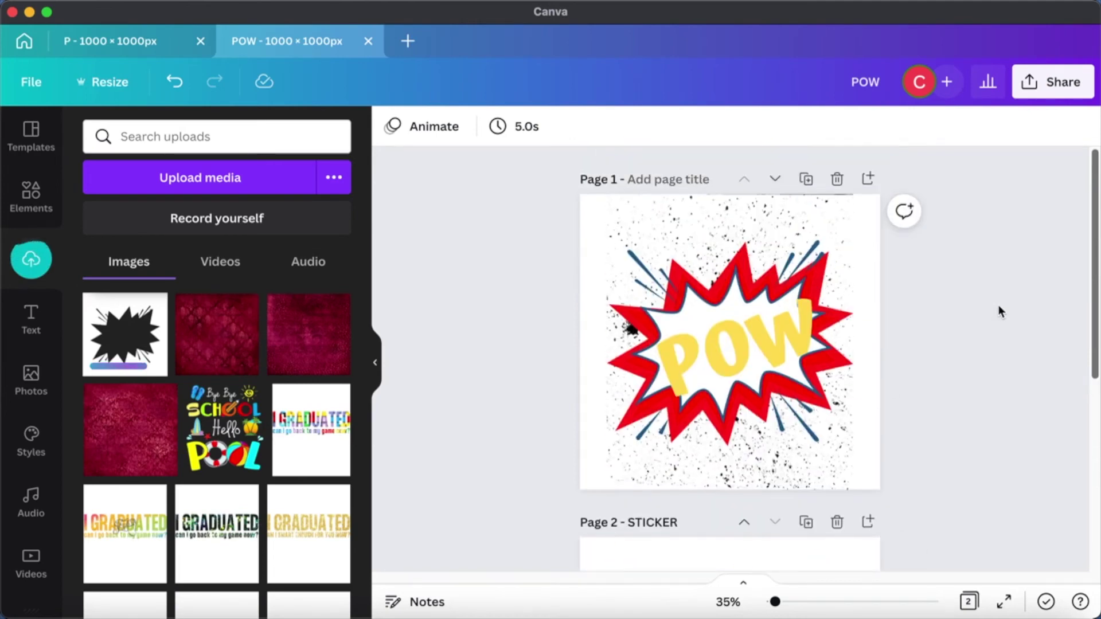
scroll(998, 307, "down", 1)
mouse_move(131, 352)
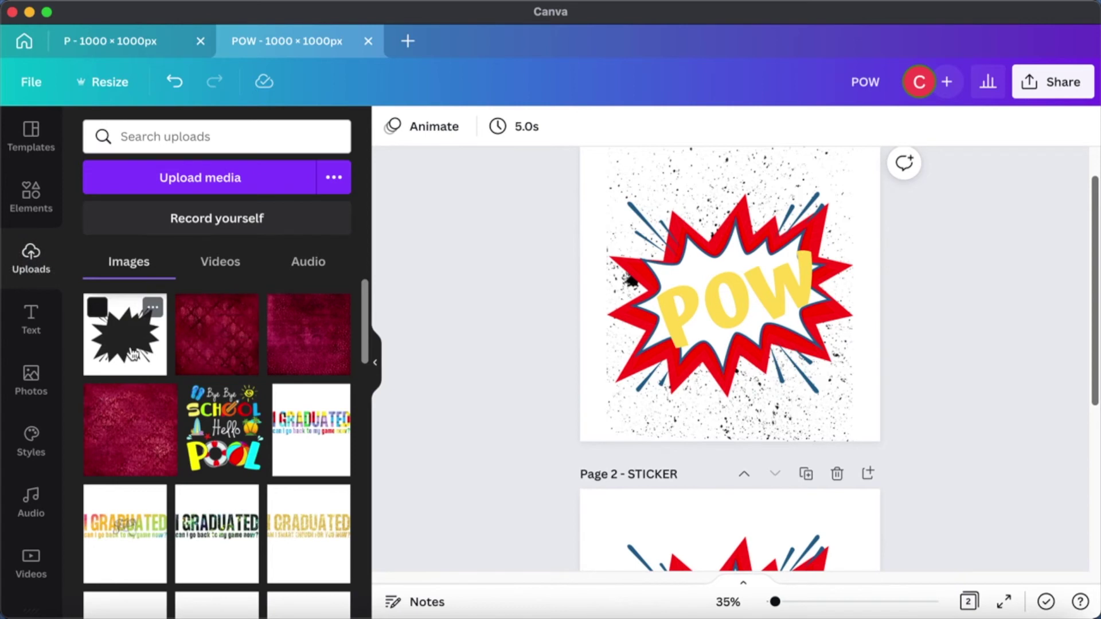
left_click(132, 354)
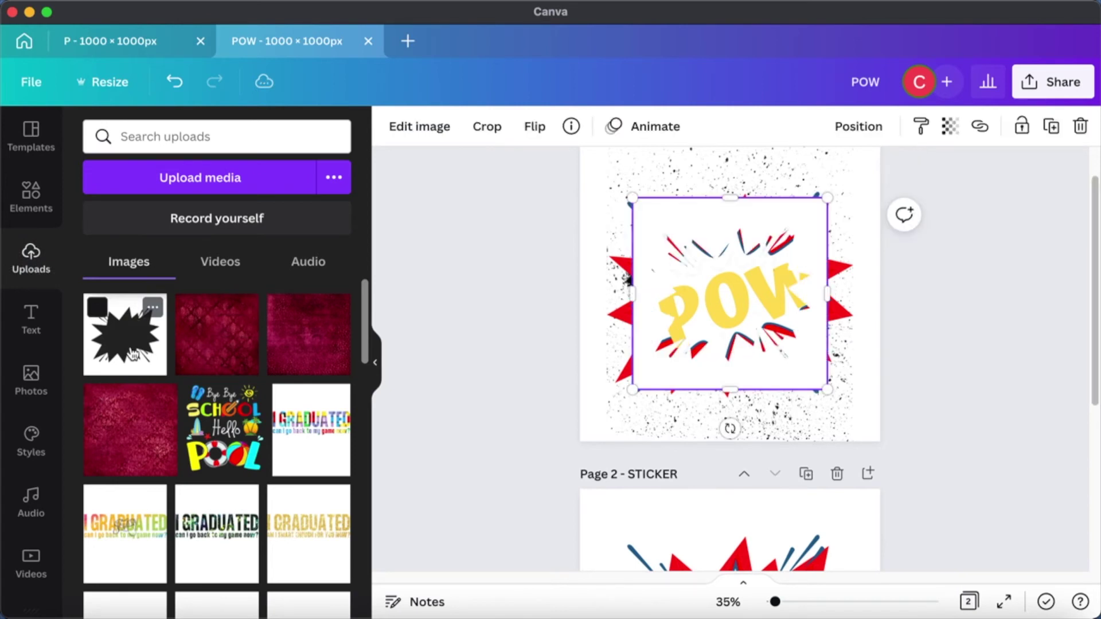
key("super+z")
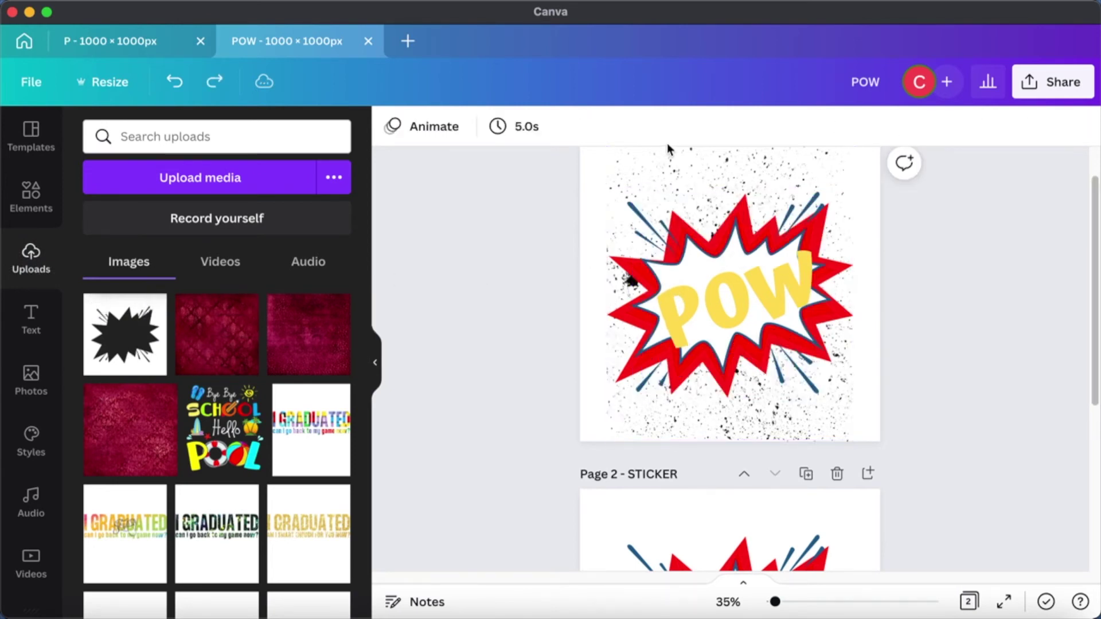
Step: Bring the splatter image in front of the POW burst
left_click(676, 172)
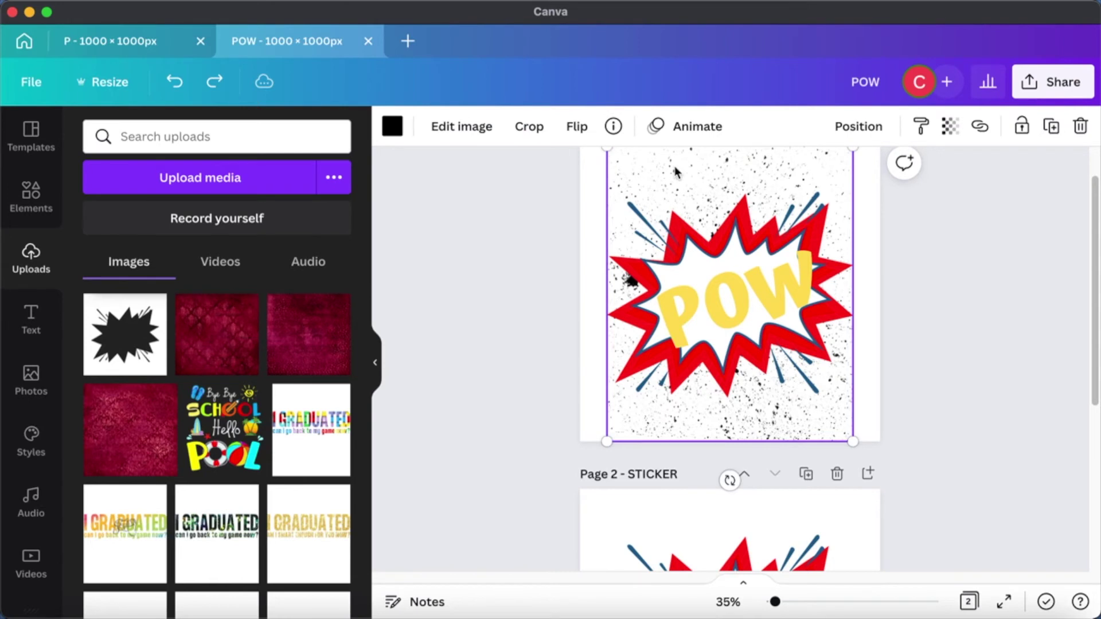
right_click(676, 172)
left_click(806, 356)
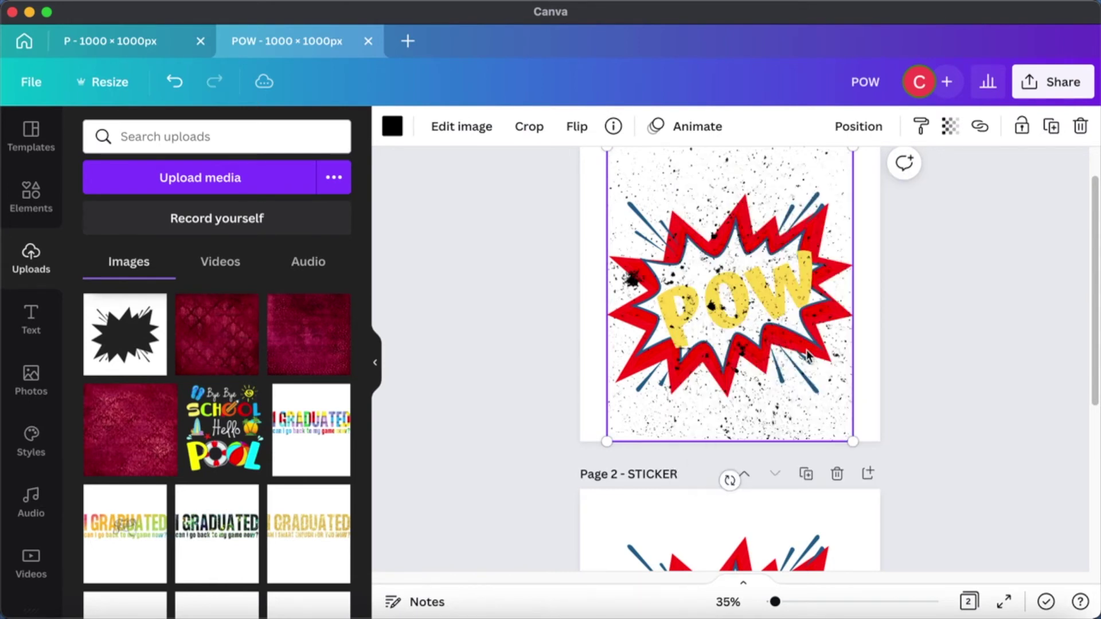
left_click(947, 313)
Step: Add the black burst to Page 1 and enlarge it to 1,000 × 1,000
left_click(142, 337)
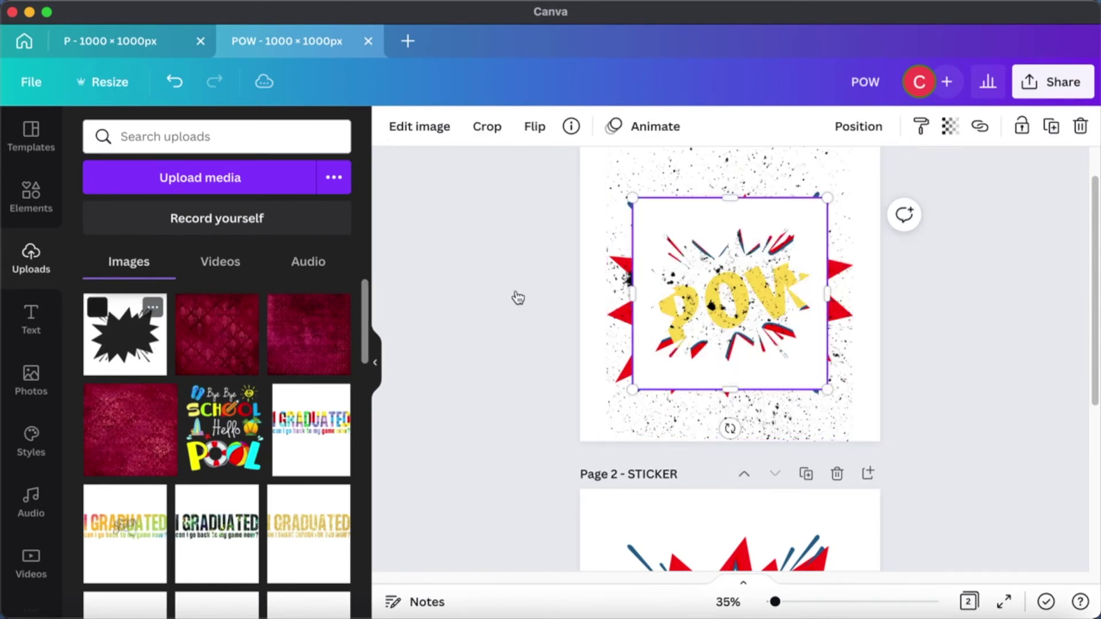
scroll(645, 273, "up", 2)
left_click_drag(632, 246, 574, 203)
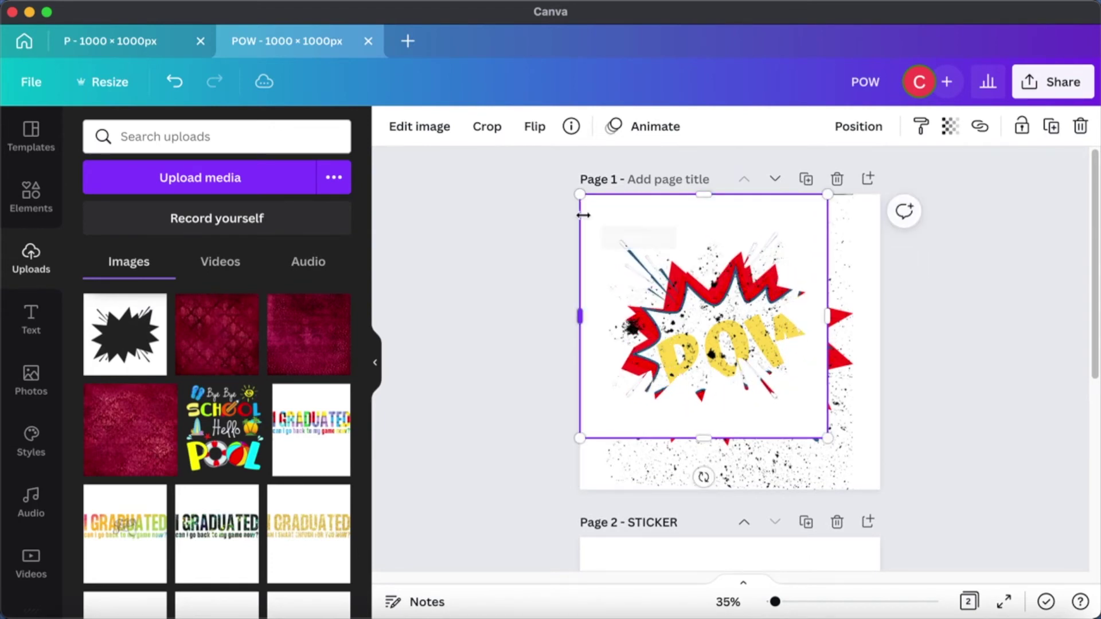
left_click_drag(828, 436, 888, 491)
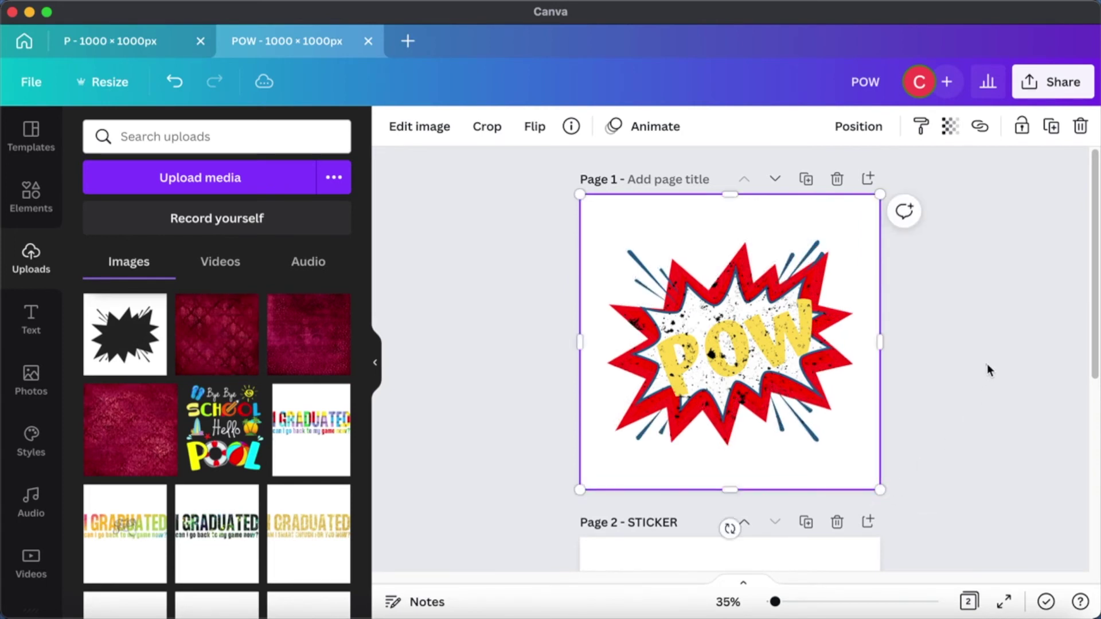
left_click(987, 364)
key("ctrl+z")
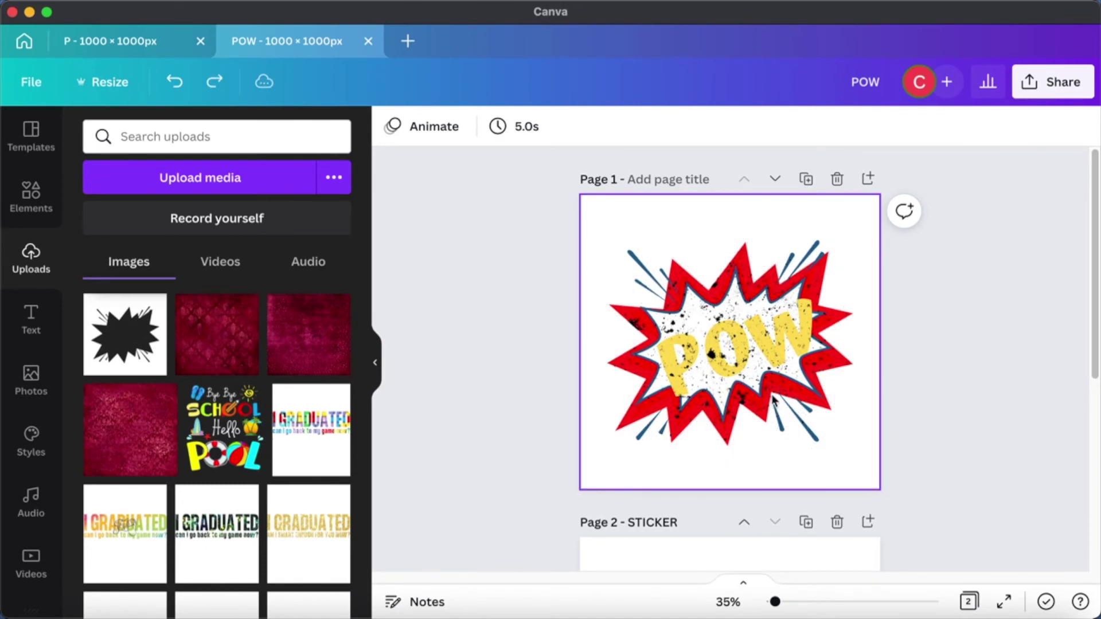
Step: Retitle Page 1 'Distressed Sticker' and download it as a PNG
left_click(689, 179)
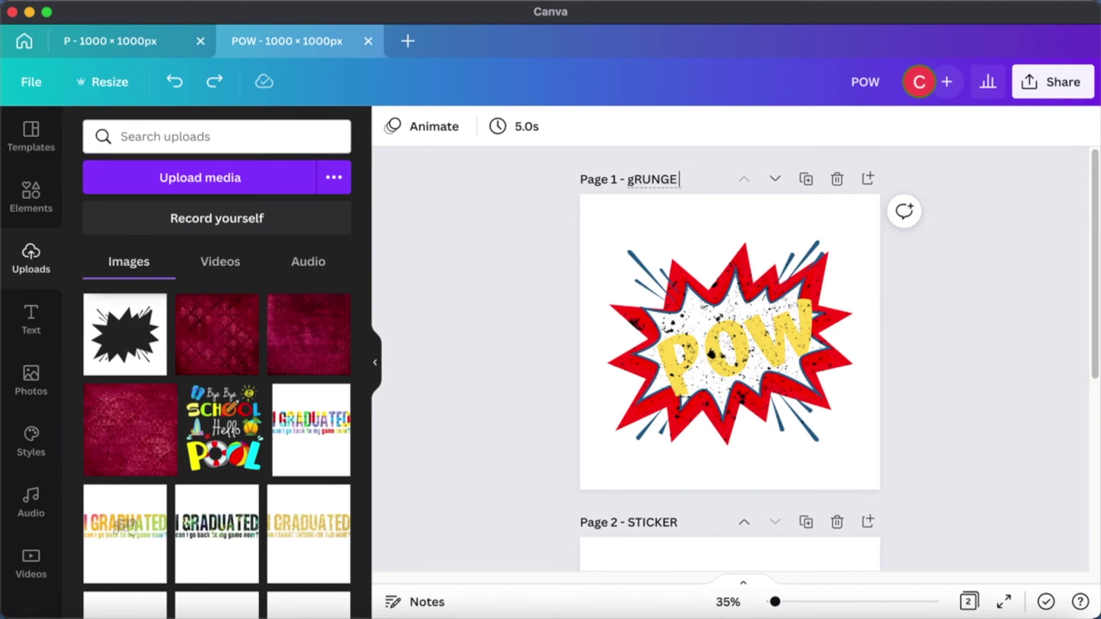
key("BackSpace")
key("BackSpace")
key("BackSpace")
key("BackSpace")
key("BackSpace")
type("Grunge Sticker")
key("alt+Left")
key("alt+BackSpace")
type("Distressed")
left_click(726, 225)
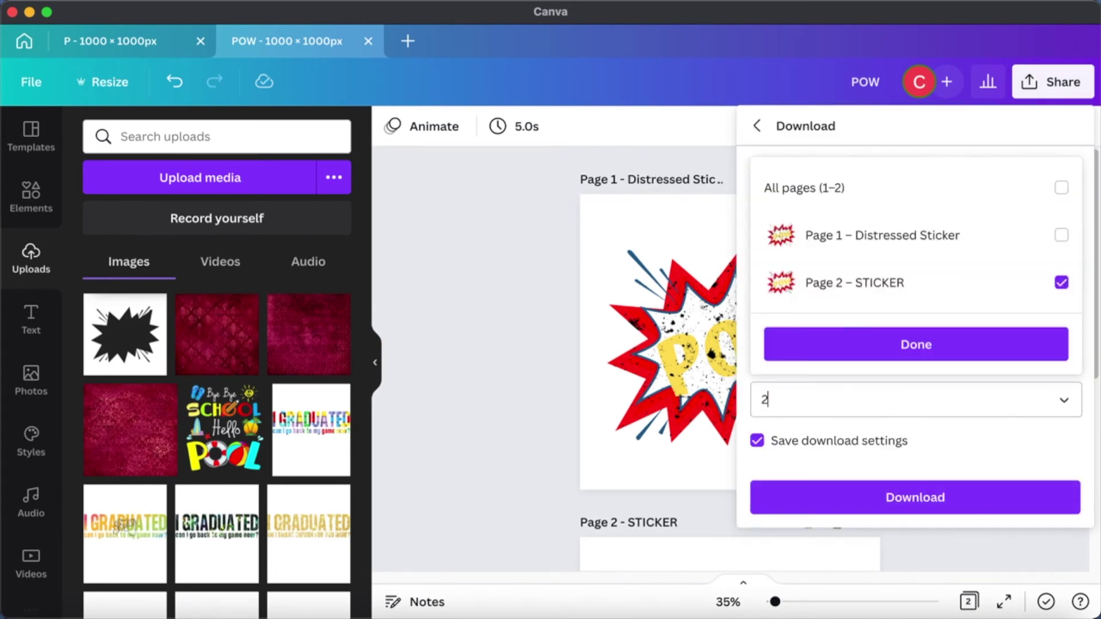
left_click(888, 344)
left_click(888, 496)
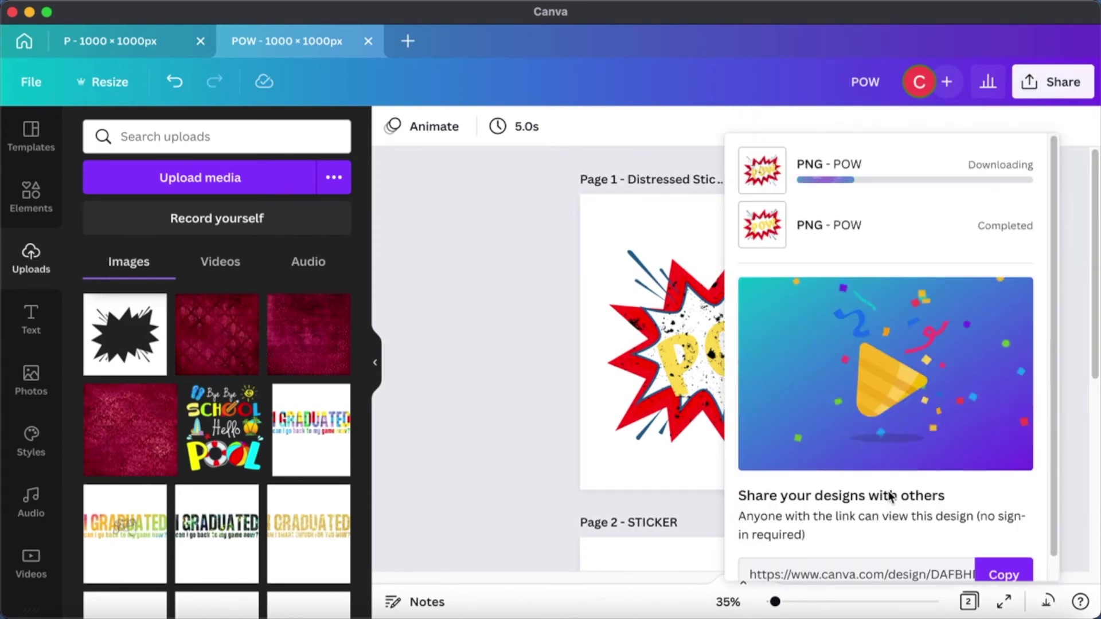
Step: Save the export as 'distressed POW', upload it, and run Background Remover on it
type("distressed POW")
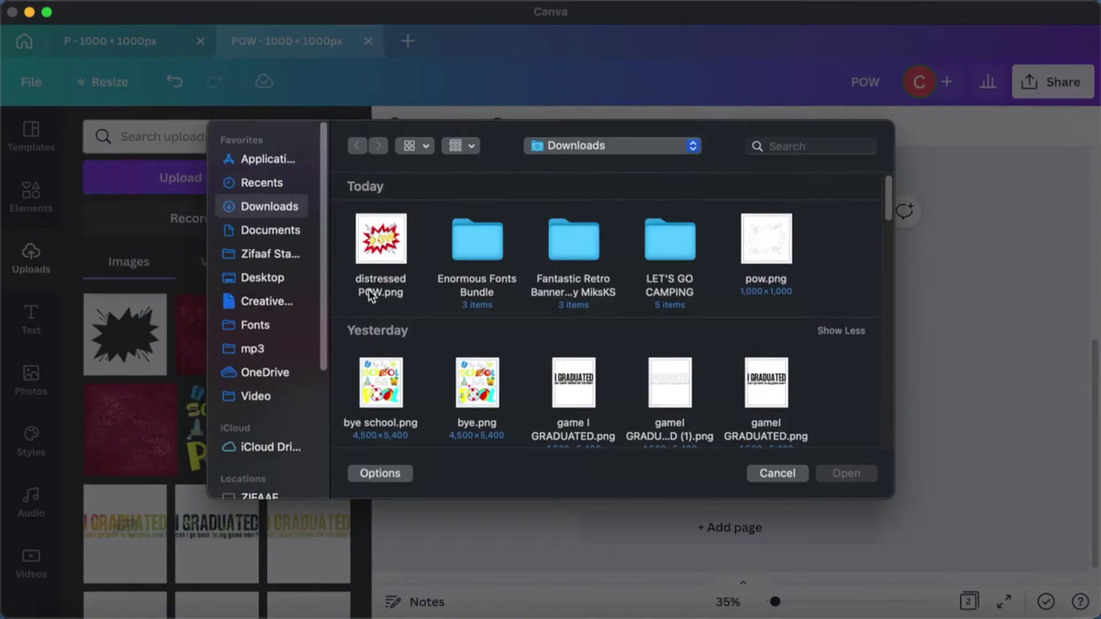
double_click(428, 239)
left_click(785, 534)
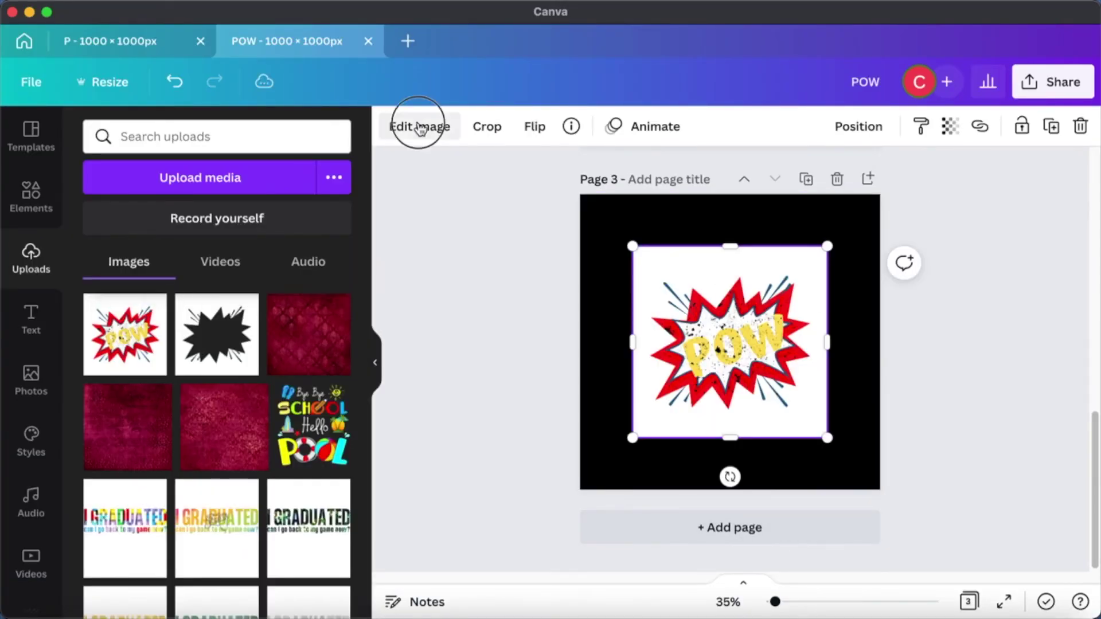
left_click(418, 123)
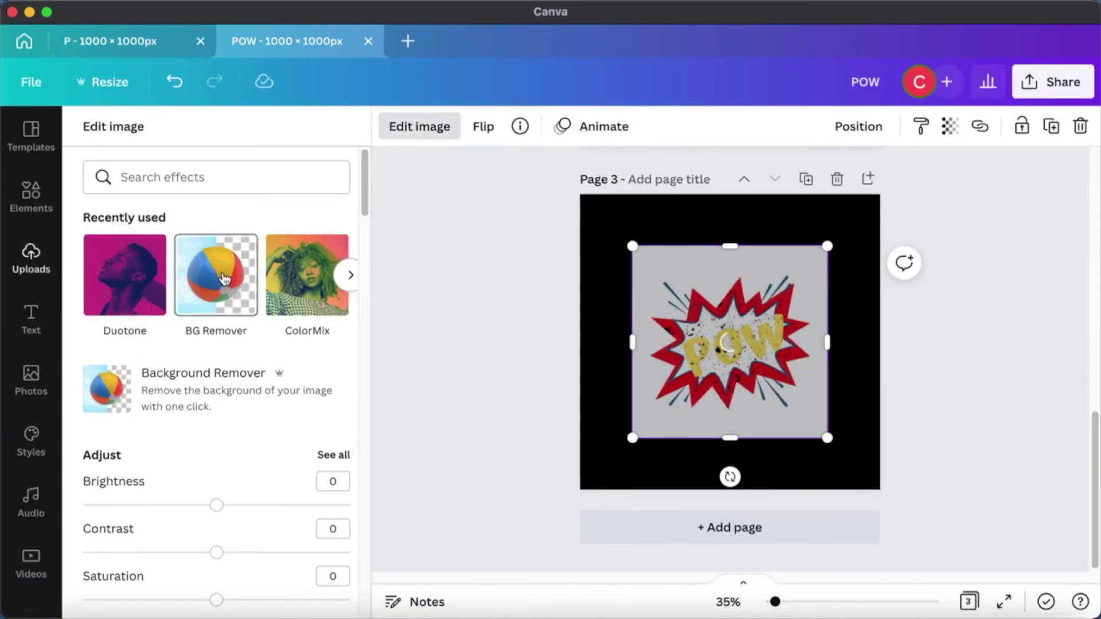
left_click(217, 270)
Step: Restore the burst's white interior and erase leftover background at brush size 8
left_click(179, 230)
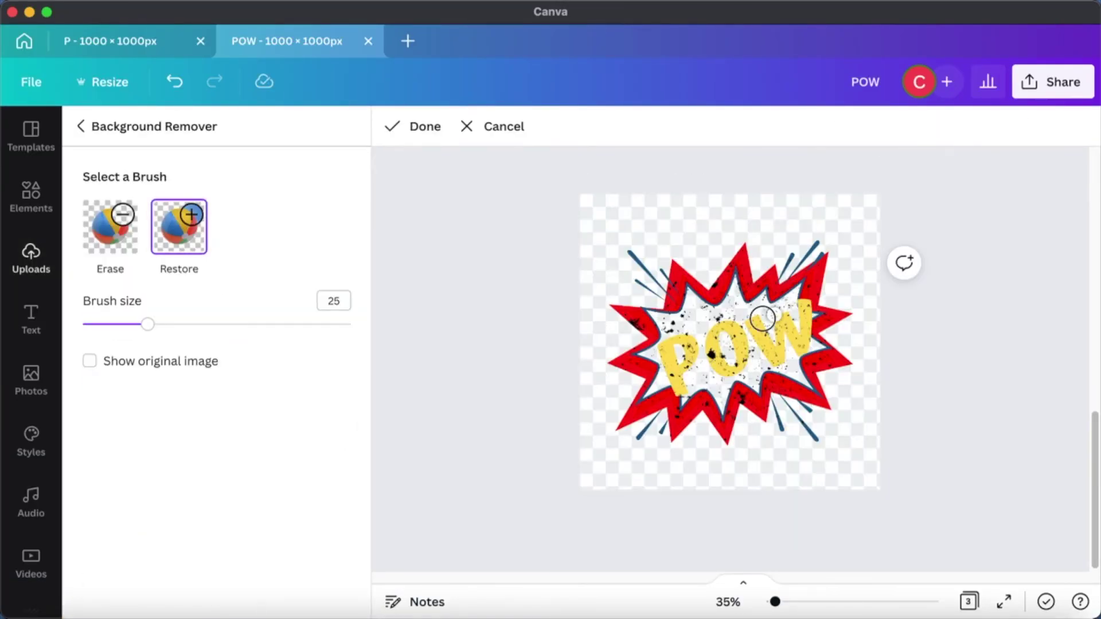
mouse_move(726, 301)
left_mouse_down()
mouse_move(659, 372)
mouse_move(679, 359)
mouse_move(683, 333)
mouse_move(751, 387)
mouse_move(811, 343)
mouse_move(728, 378)
mouse_move(654, 386)
mouse_move(706, 312)
left_mouse_up()
left_click(413, 127)
left_click(110, 229)
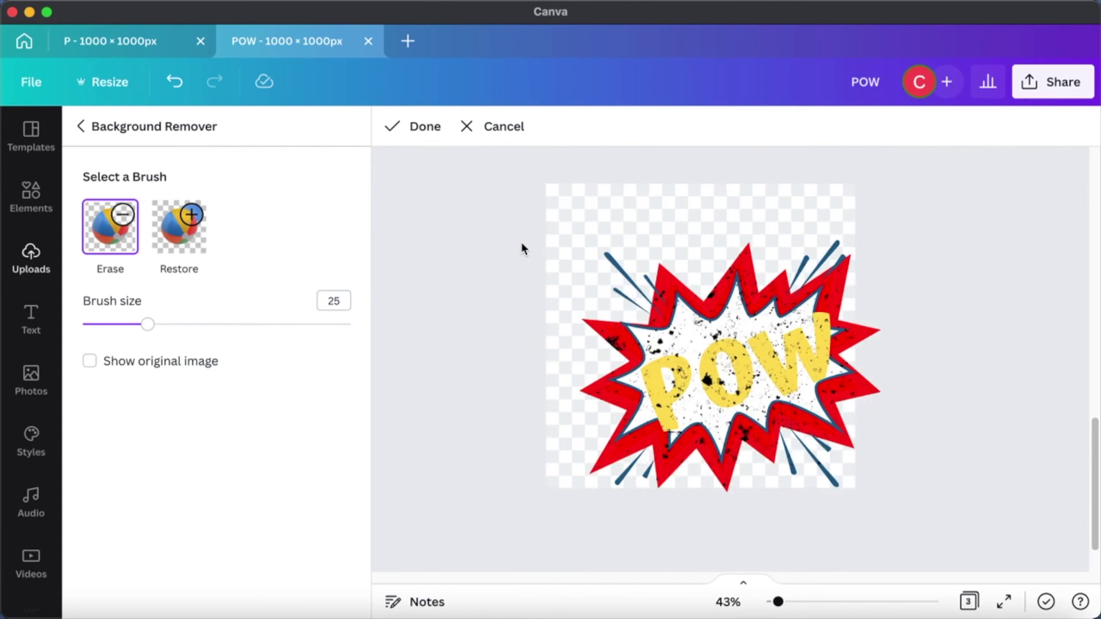
scroll(635, 453, "up", 5)
key("bracketleft")
key("bracketleft")
key("bracketleft")
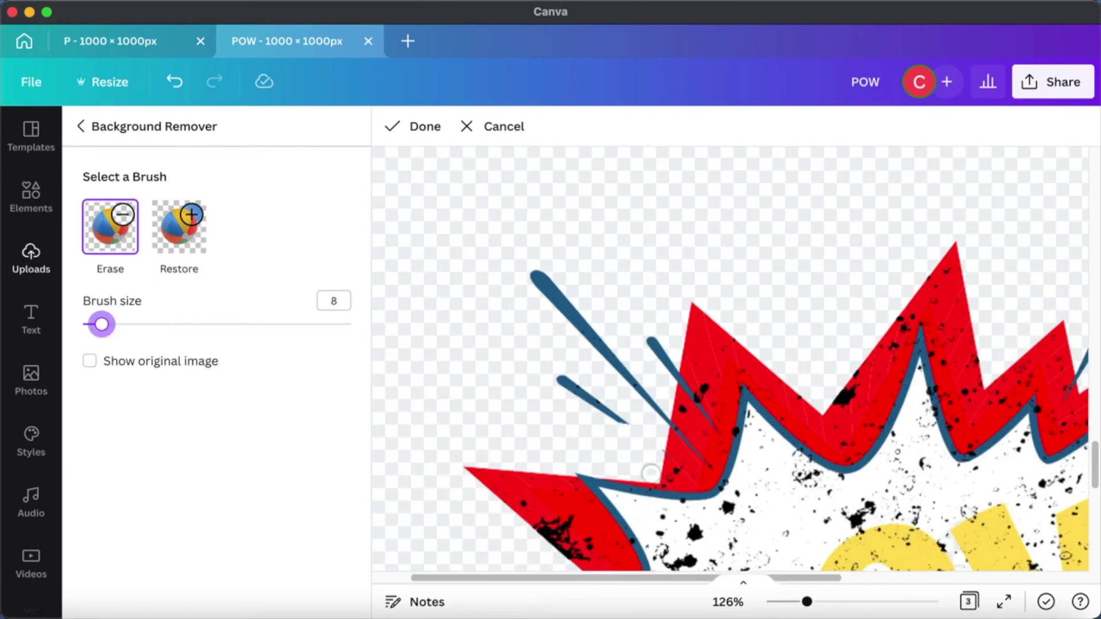
left_click(432, 130)
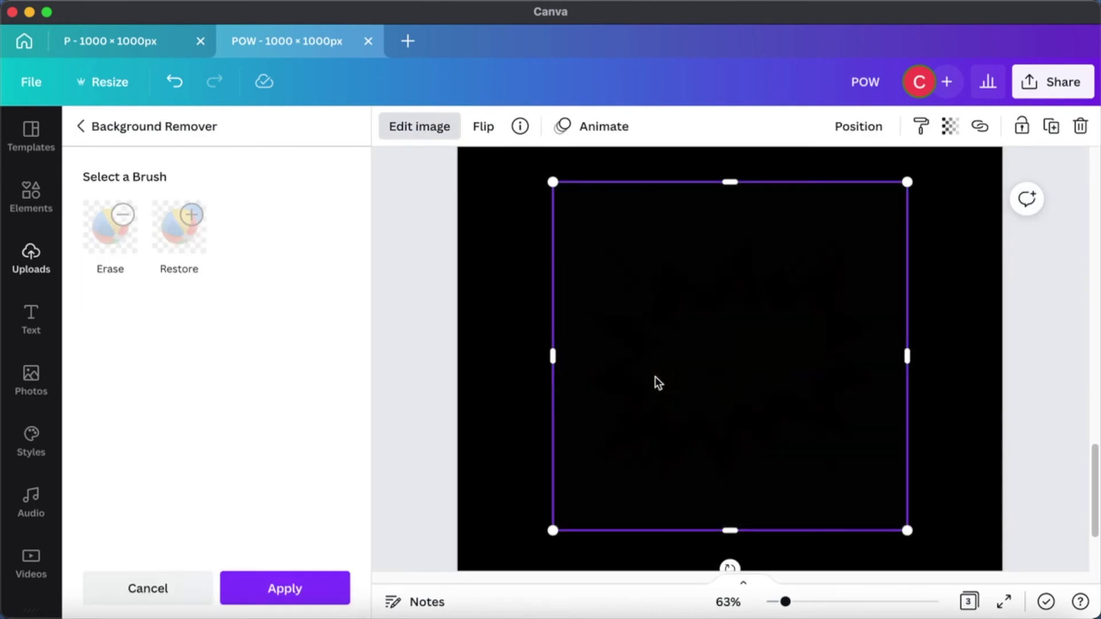
Step: Restore the white speckled fill inside the letters and apply the background removal
left_click(179, 226)
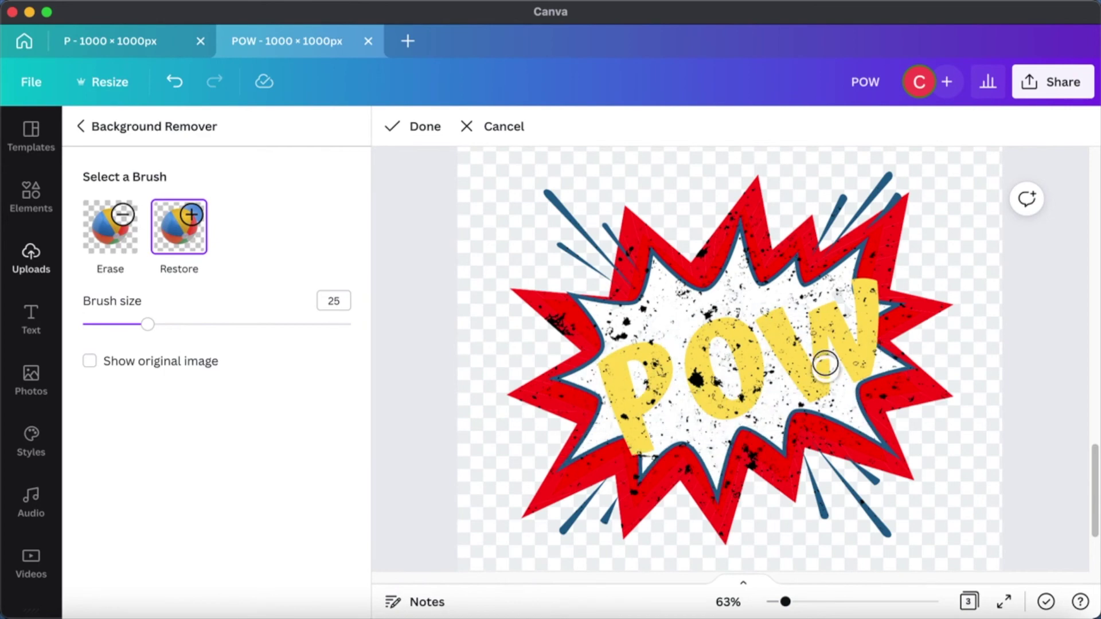
left_click(410, 127)
left_click(409, 127)
left_click(214, 273)
left_click(179, 226)
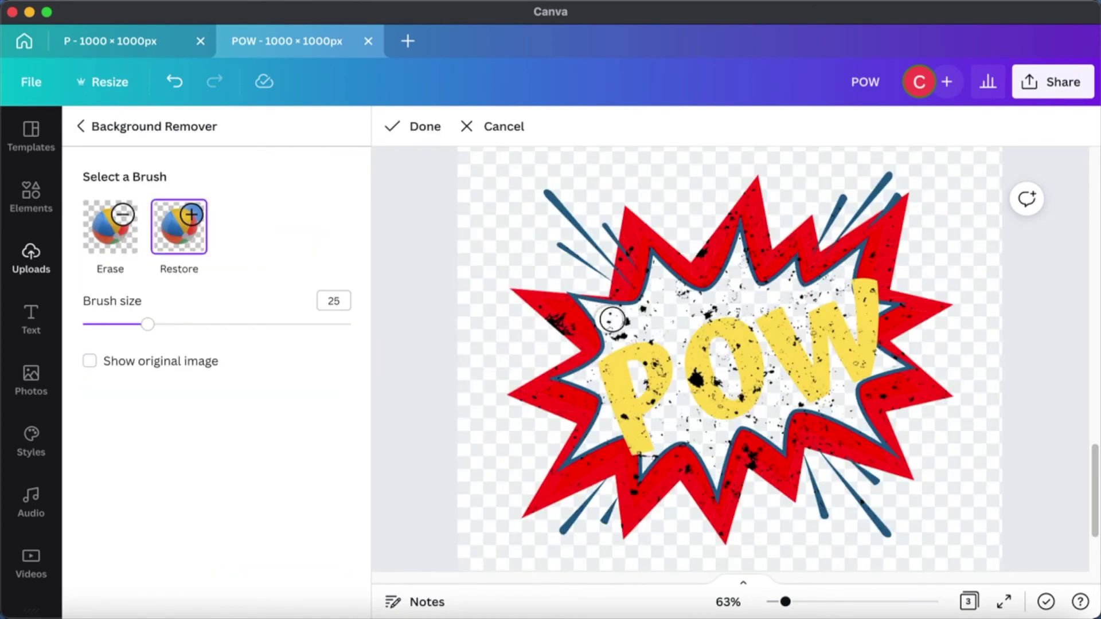
mouse_move(765, 293)
left_mouse_down()
mouse_move(835, 277)
mouse_move(710, 396)
mouse_move(860, 407)
mouse_move(718, 401)
left_mouse_up()
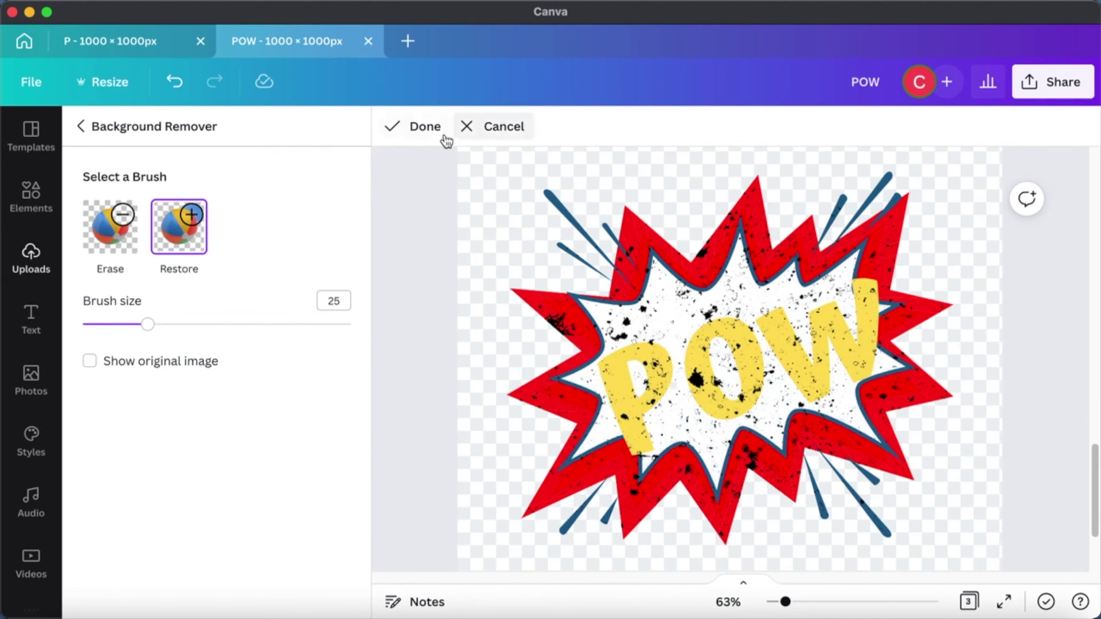
left_click(442, 134)
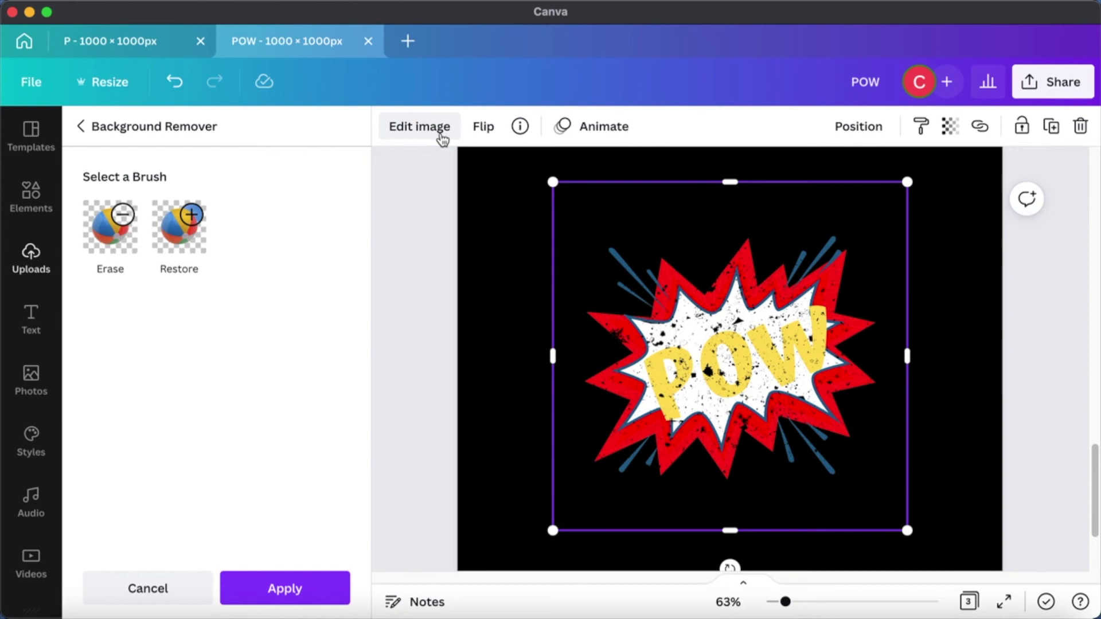
left_click(277, 599)
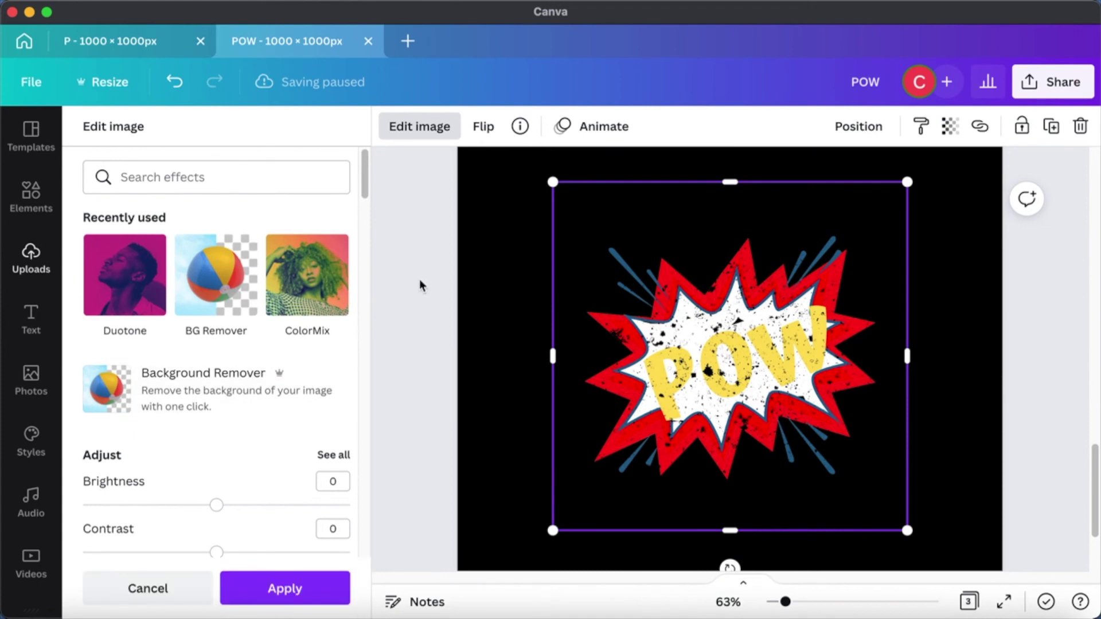
left_click(271, 594)
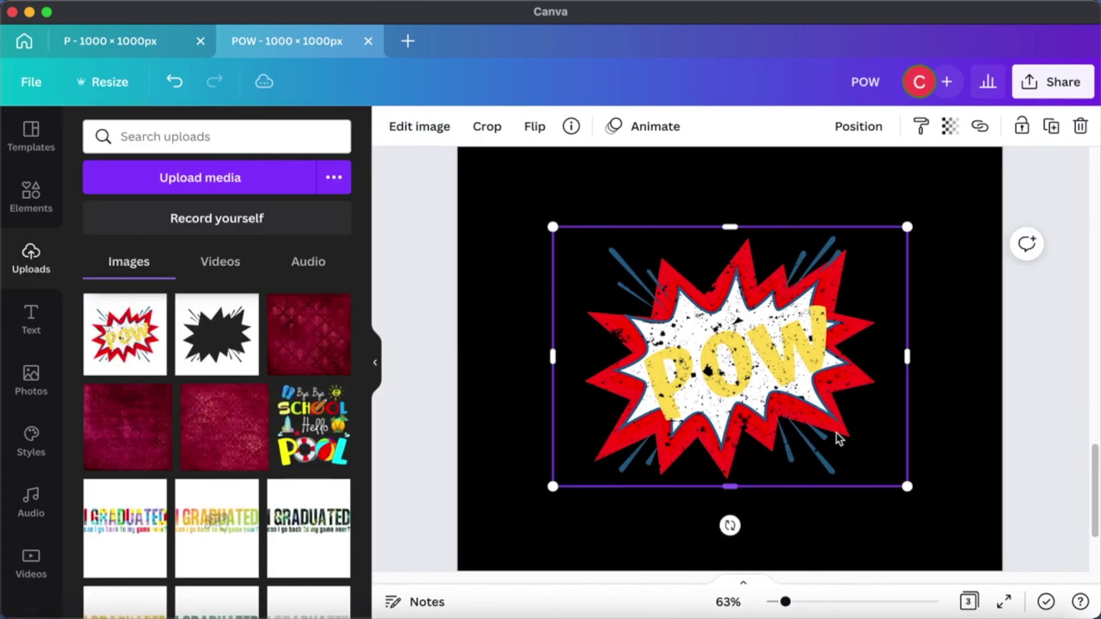
Step: Move the POW sticker to Page 3's top-left corner
left_click(819, 456)
scroll(818, 456, "down", 3)
scroll(818, 457, "down", 2)
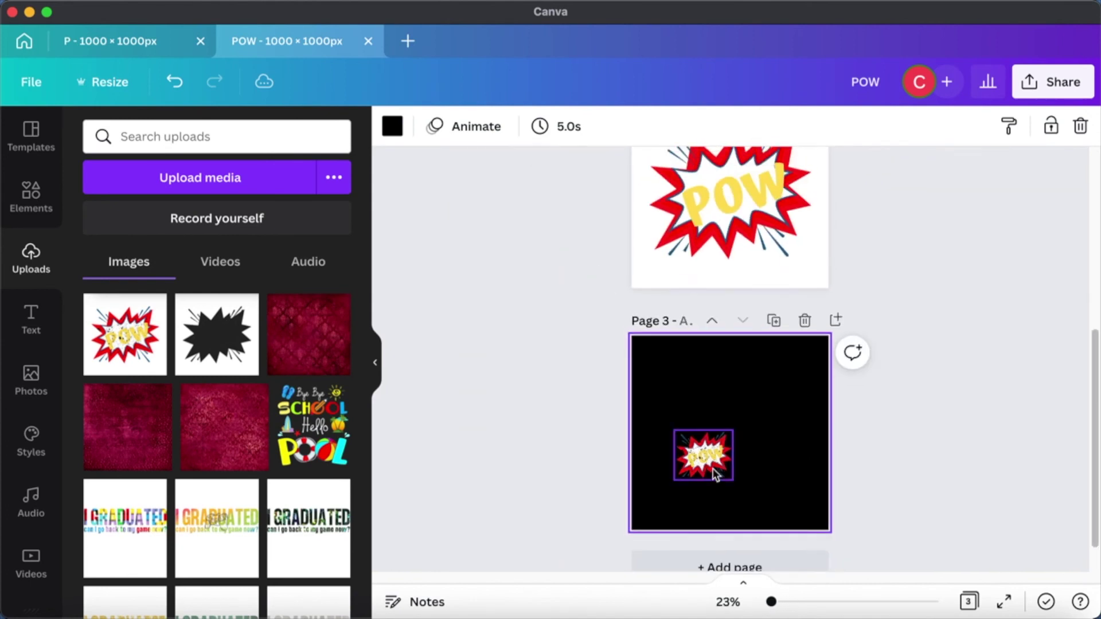
left_click(711, 467)
left_click_drag(711, 461, 680, 364)
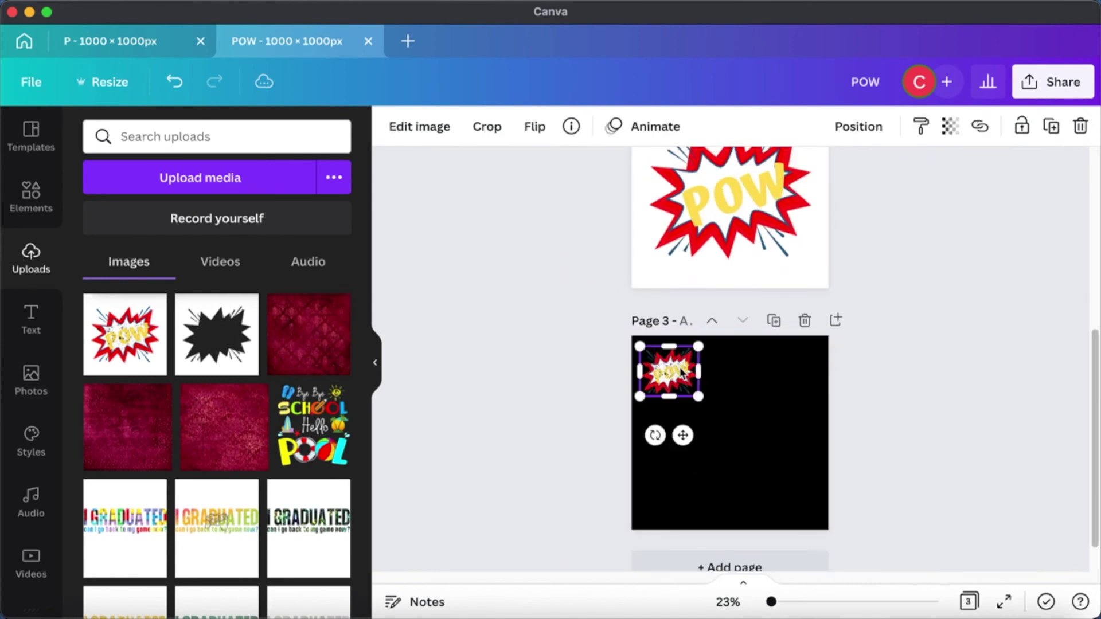
left_click(920, 355)
Step: Delete the large POW image from Page 1 and send the splatter to the back
scroll(921, 355, "up", 5)
scroll(920, 359, "up", 2)
left_click(742, 273)
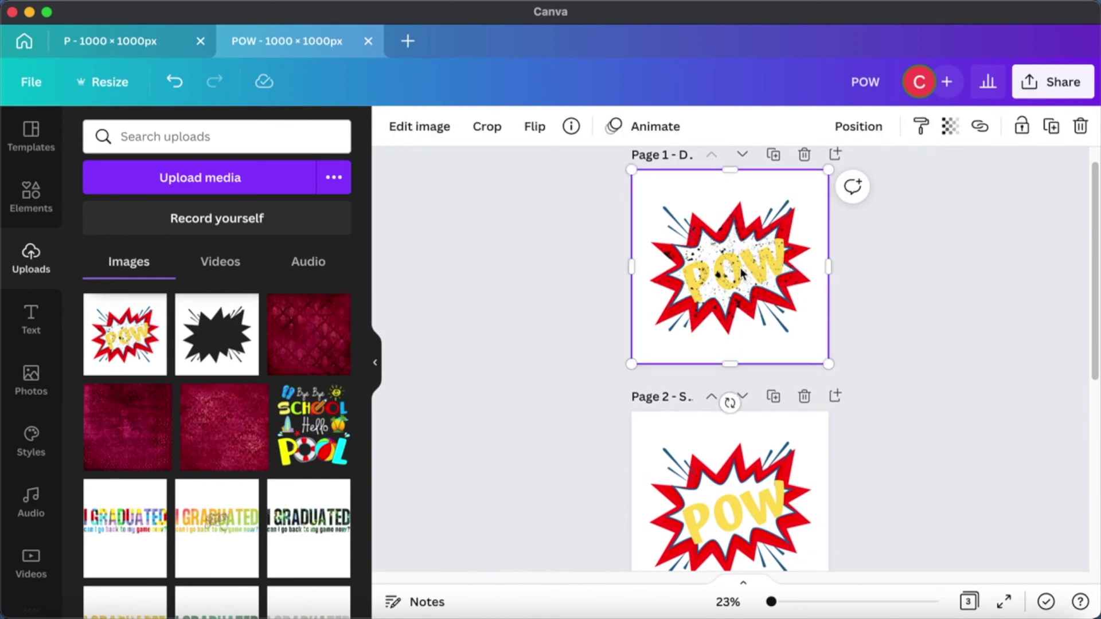
key("Delete")
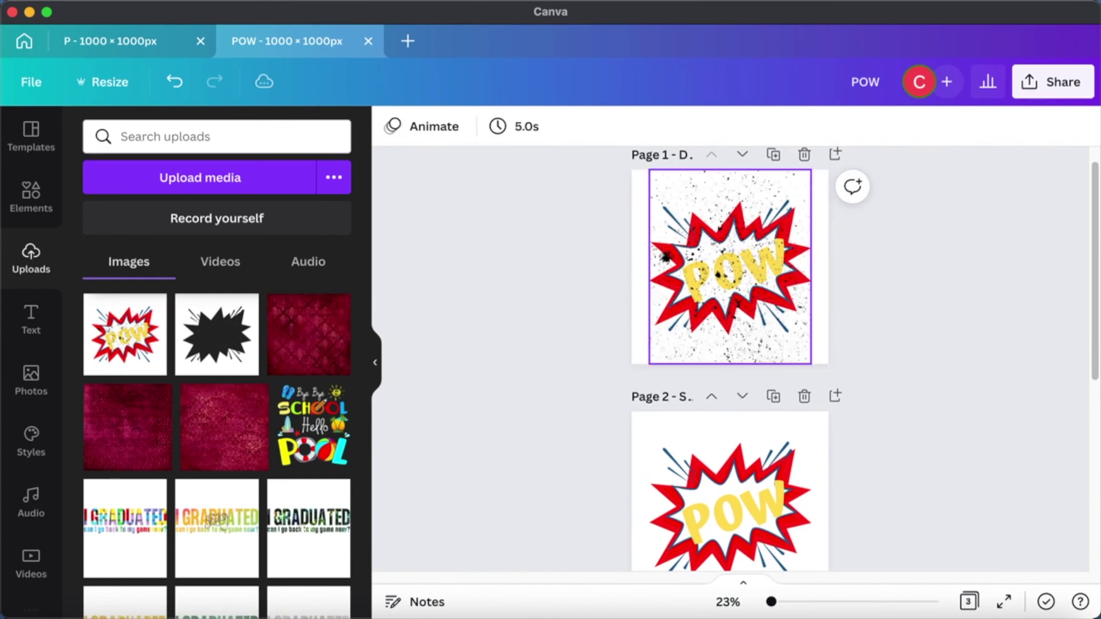
left_click(744, 266)
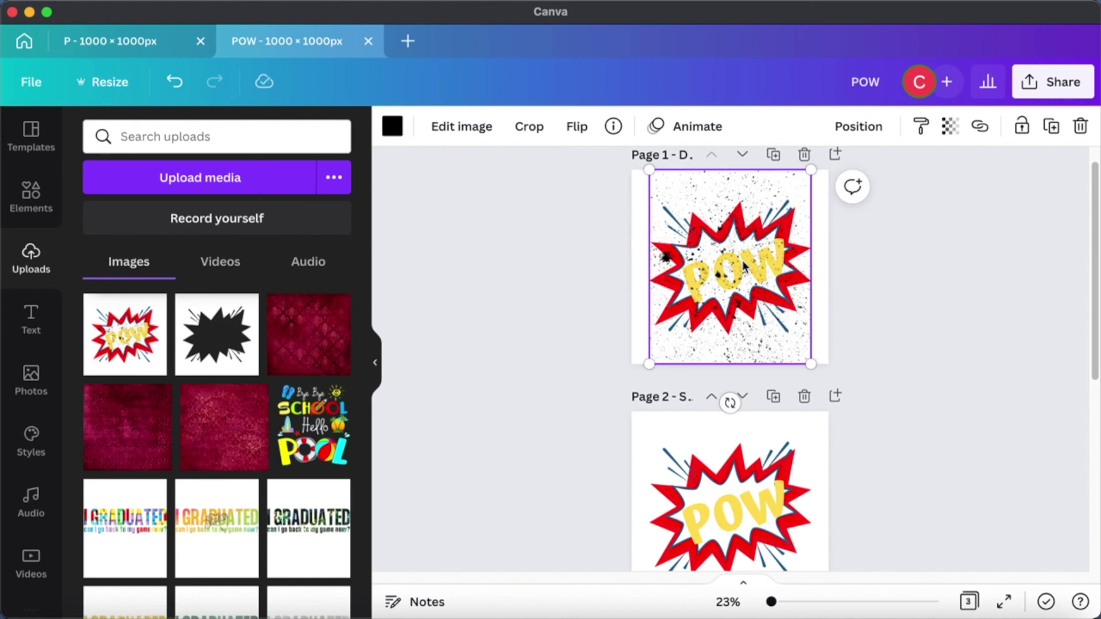
right_click(743, 267)
left_click(824, 450)
Step: Change Page 1's POW text to WHOA
left_click(742, 282)
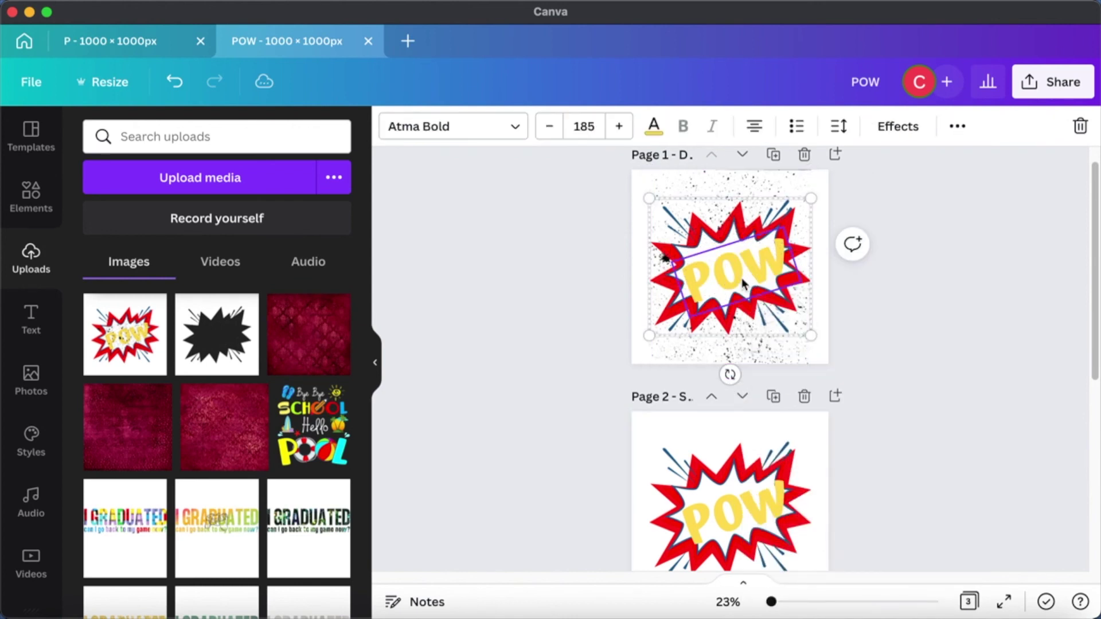
double_click(740, 263)
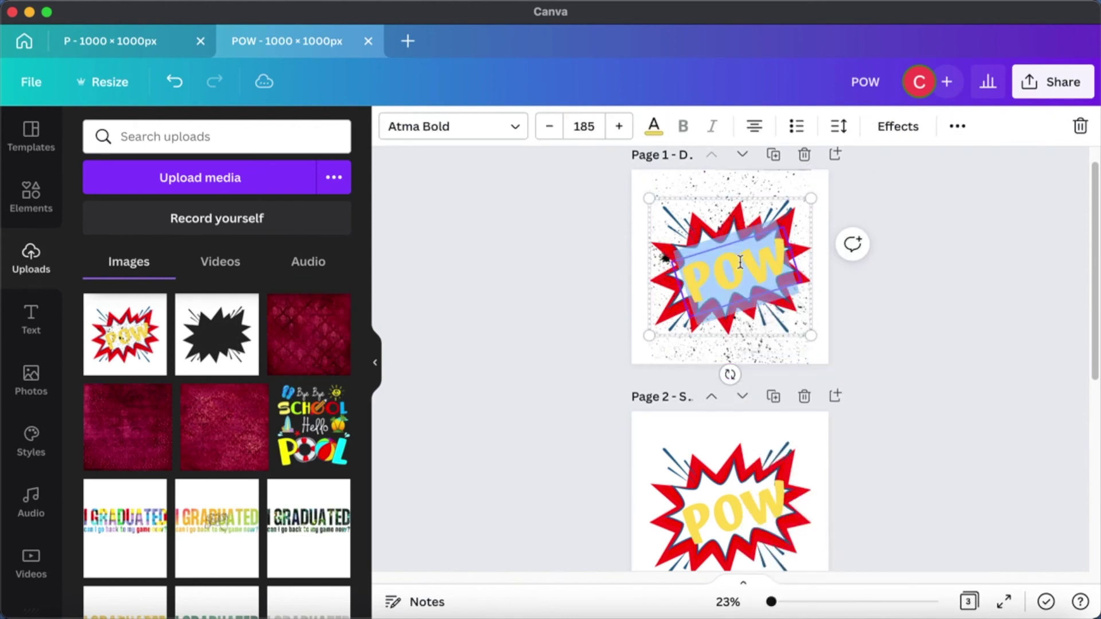
type("WHOA")
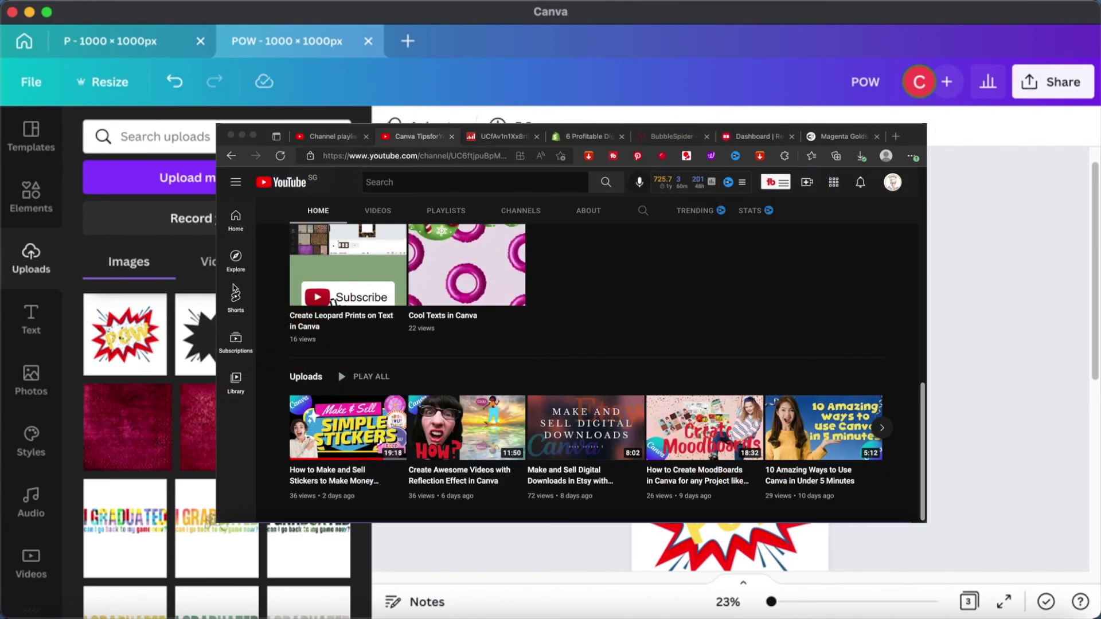
Step: Open the text colour choices, then scroll through the YouTube channel's PLAYLISTS tab
left_click(31, 195)
left_click(393, 120)
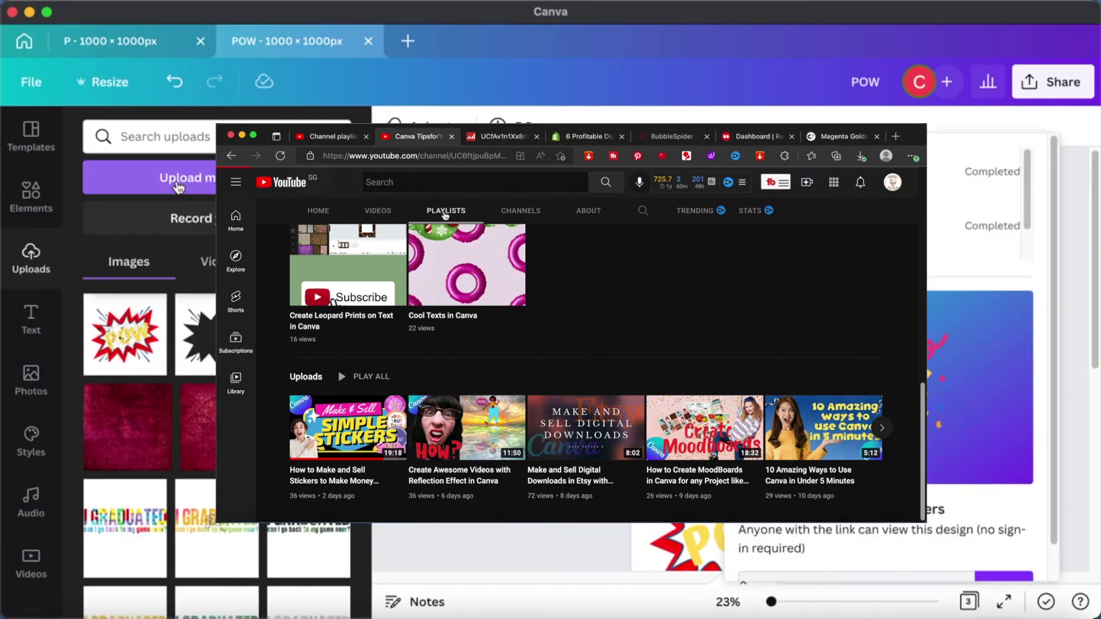
left_click(445, 212)
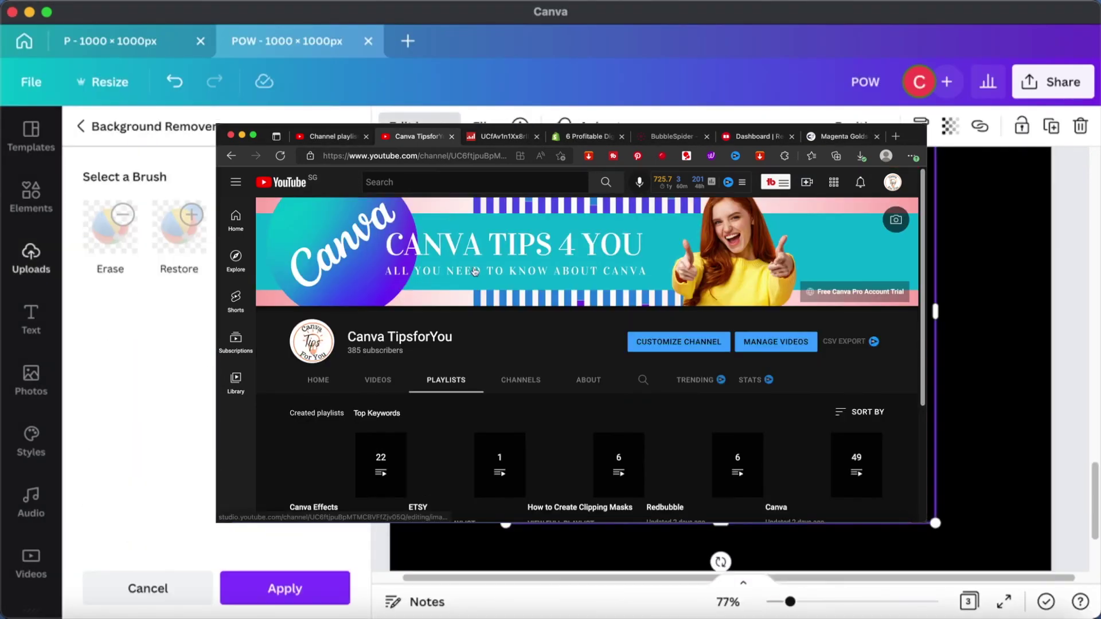
scroll(494, 313, "down", 3)
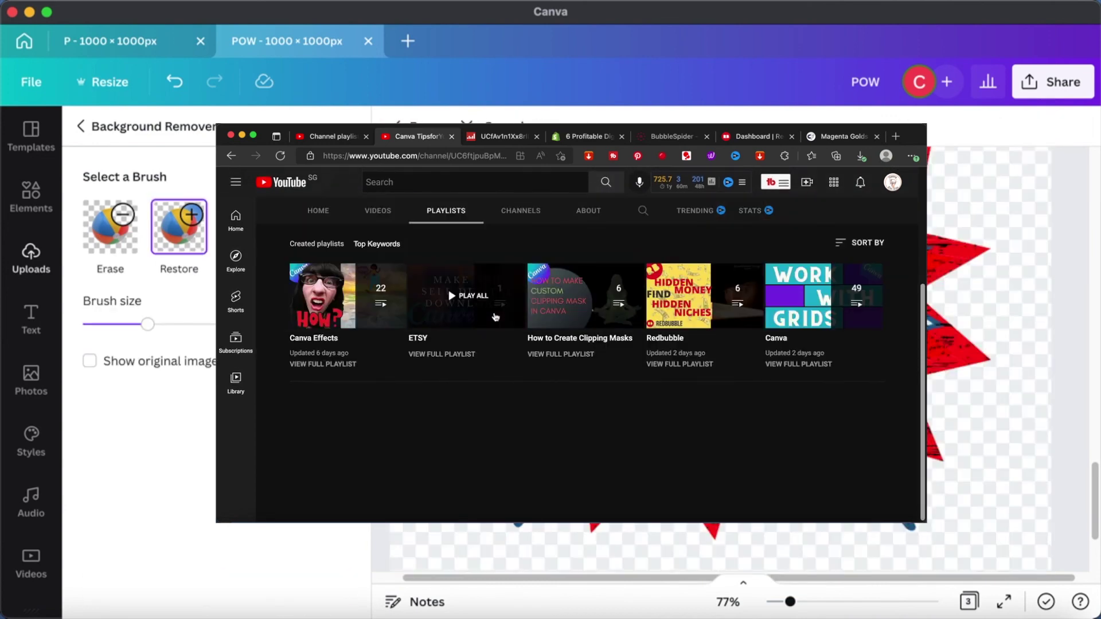
scroll(494, 313, "up", 1)
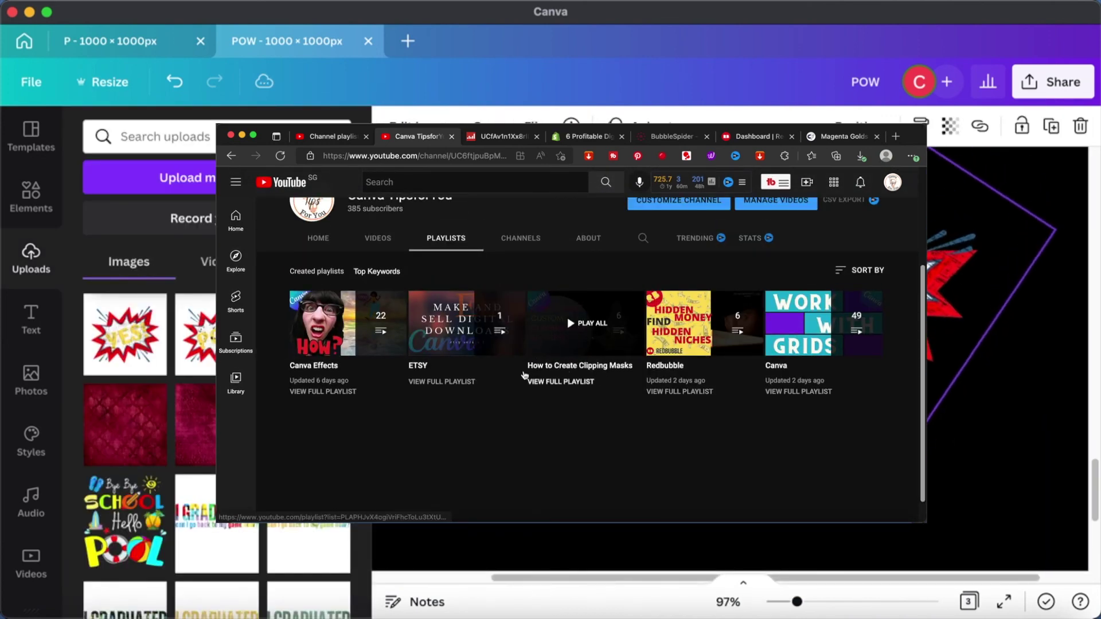
left_click(975, 349)
scroll(1017, 453, "down", 5)
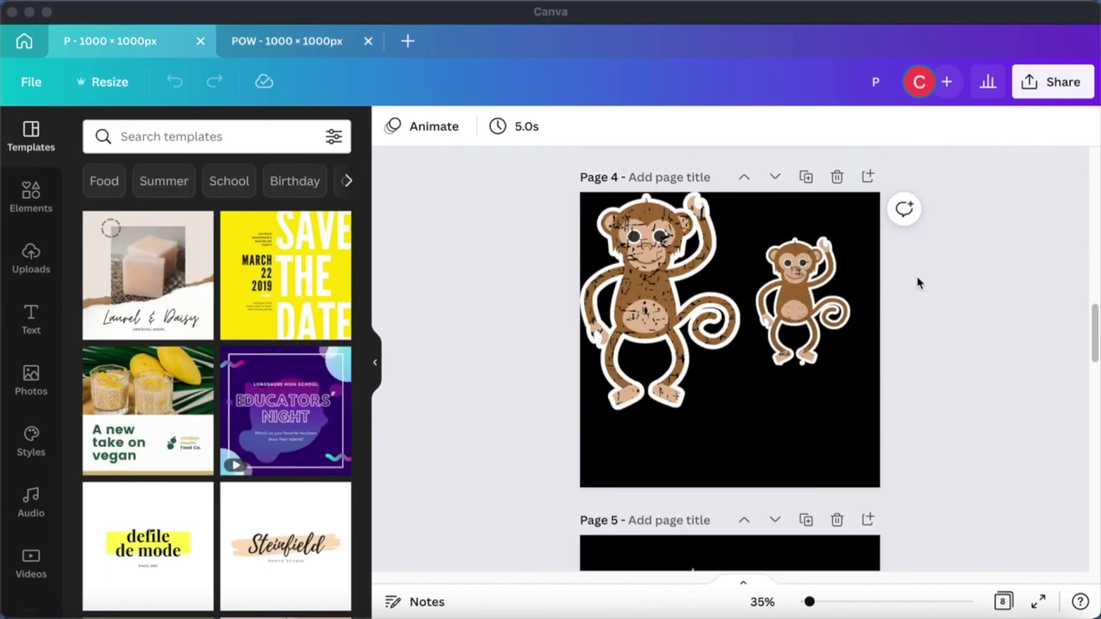
Step: Scroll through the P design's Pages 5 to 8, down to the POW sticker sheet
scroll(916, 273, "down", 5)
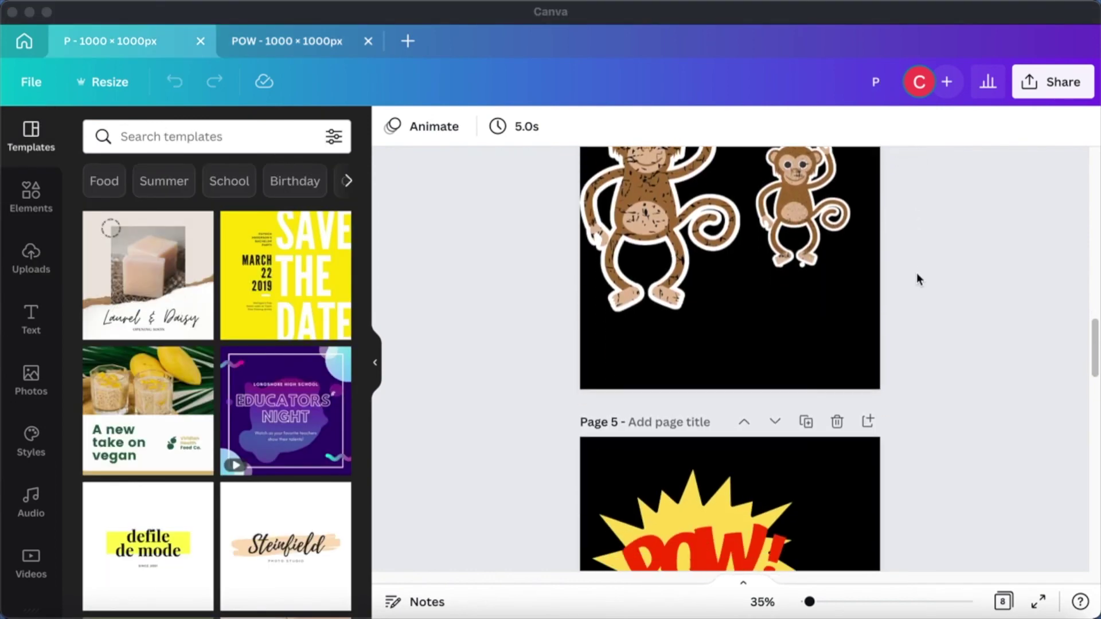
scroll(916, 273, "down", 5)
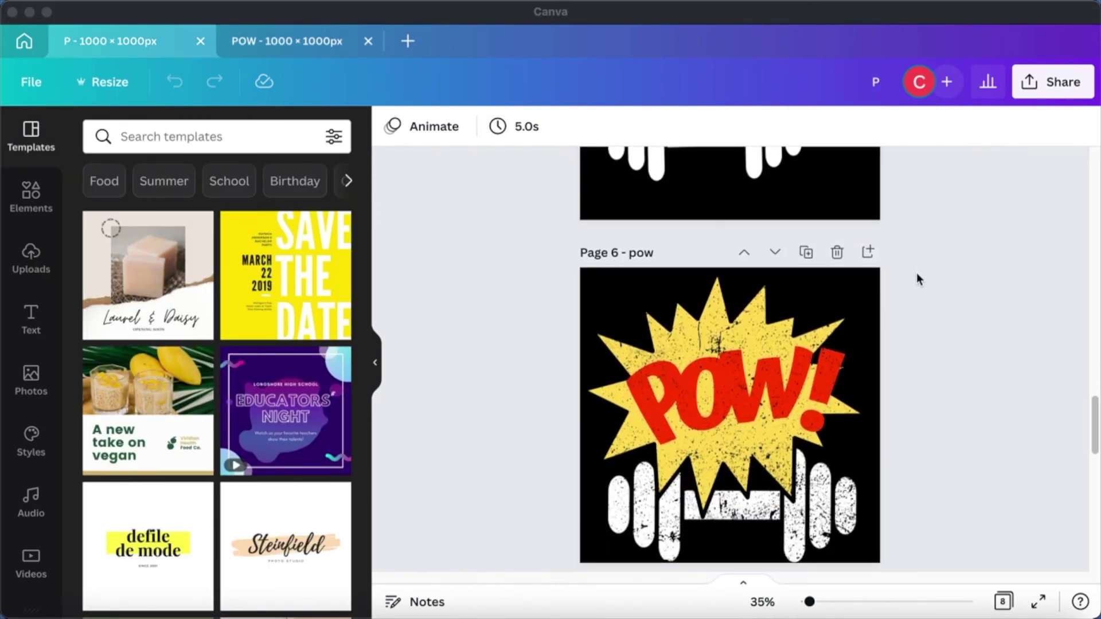
scroll(917, 273, "down", 5)
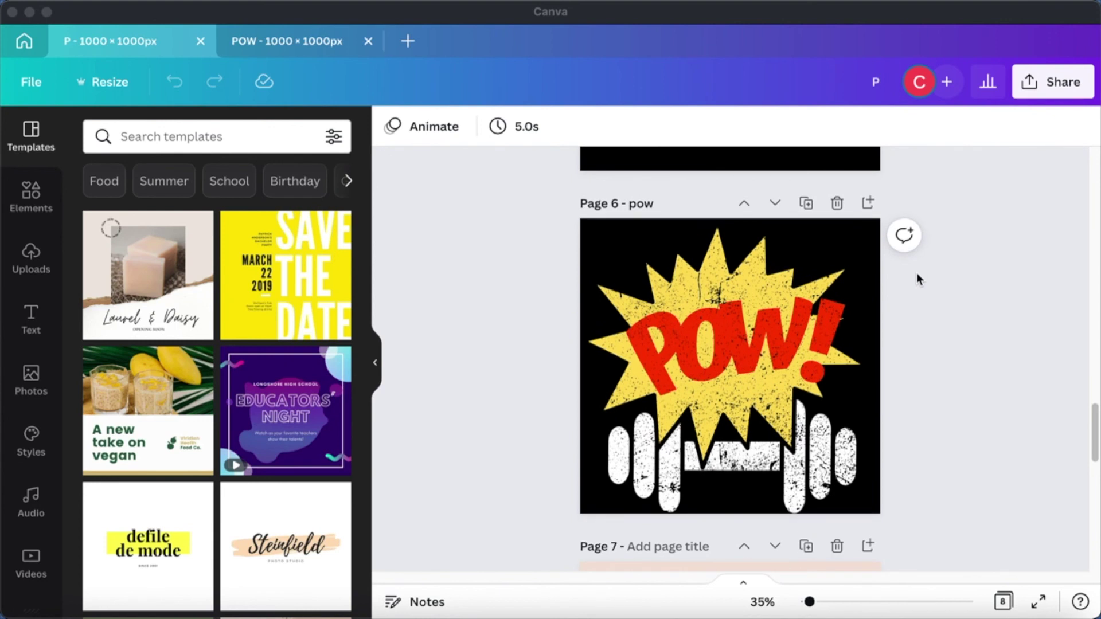
scroll(916, 273, "down", 5)
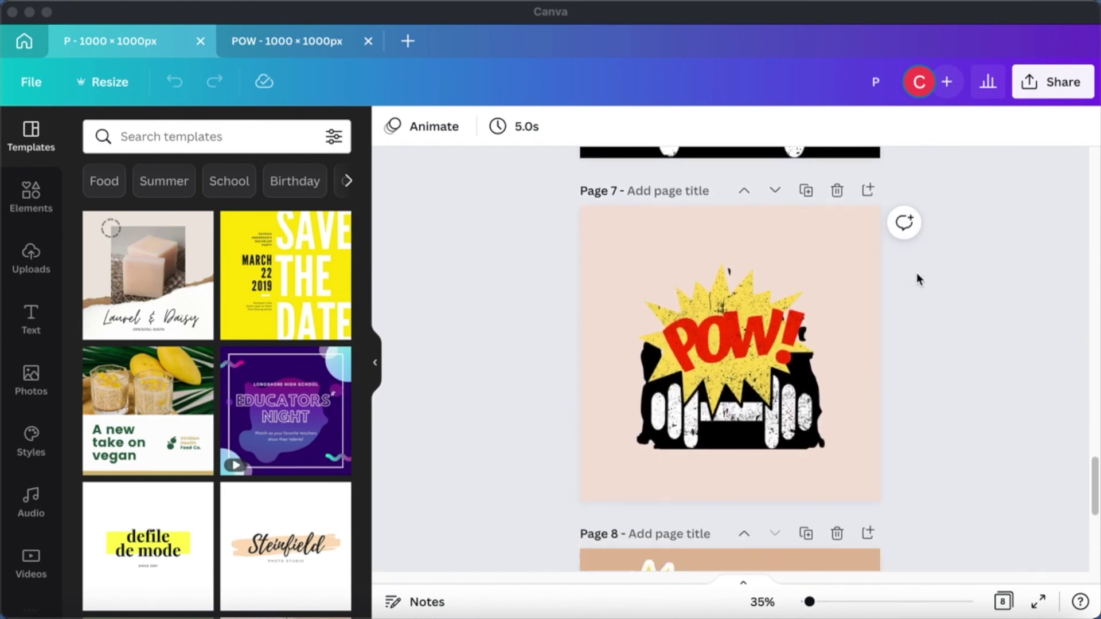
scroll(916, 280, "down", 1)
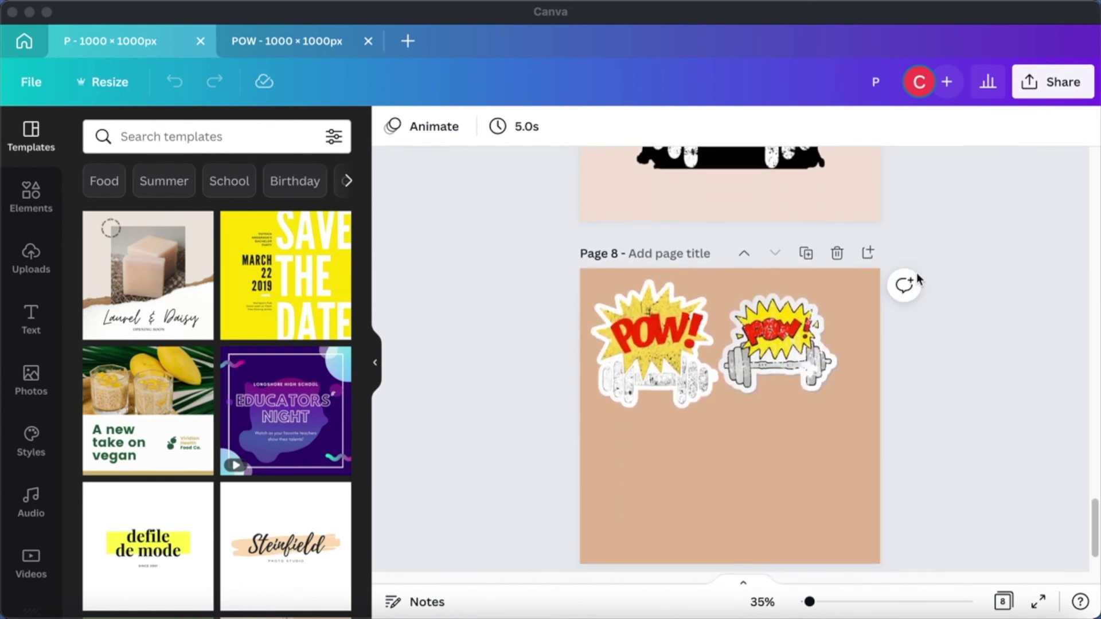
scroll(916, 273, "up", 7)
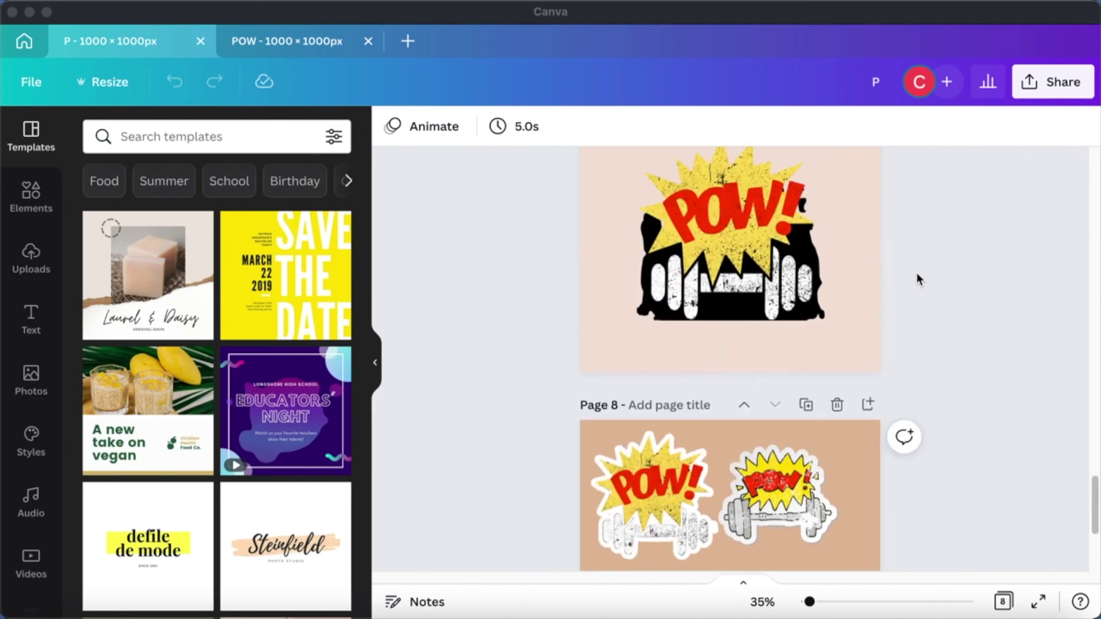